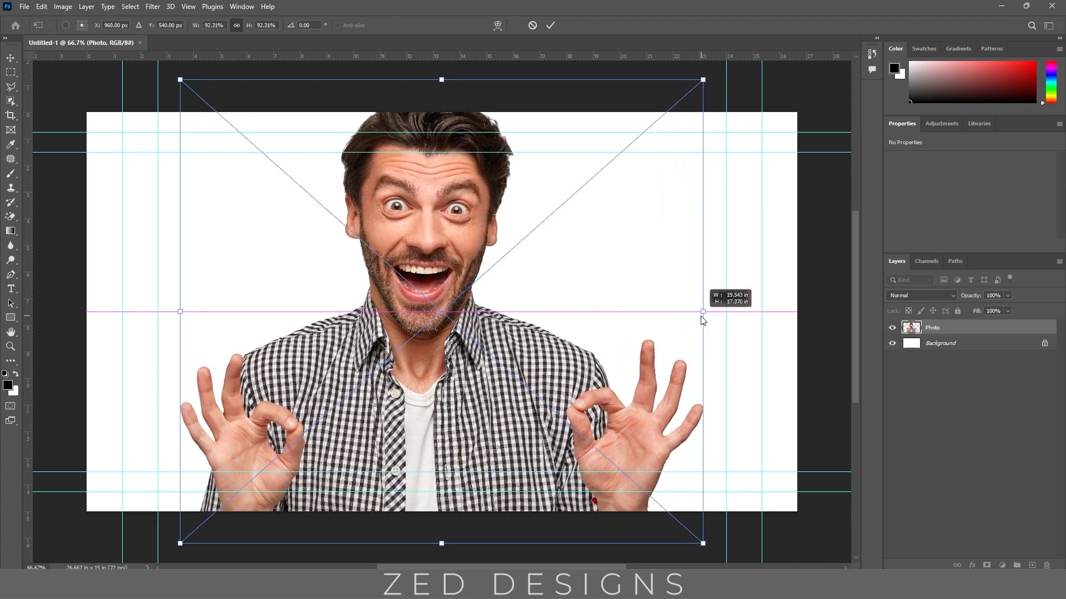
# - Move the placed photo down to a Y position of 657 px and commit the transform
pyautogui.moveTo(441, 219); pyautogui.dragTo(441, 263)
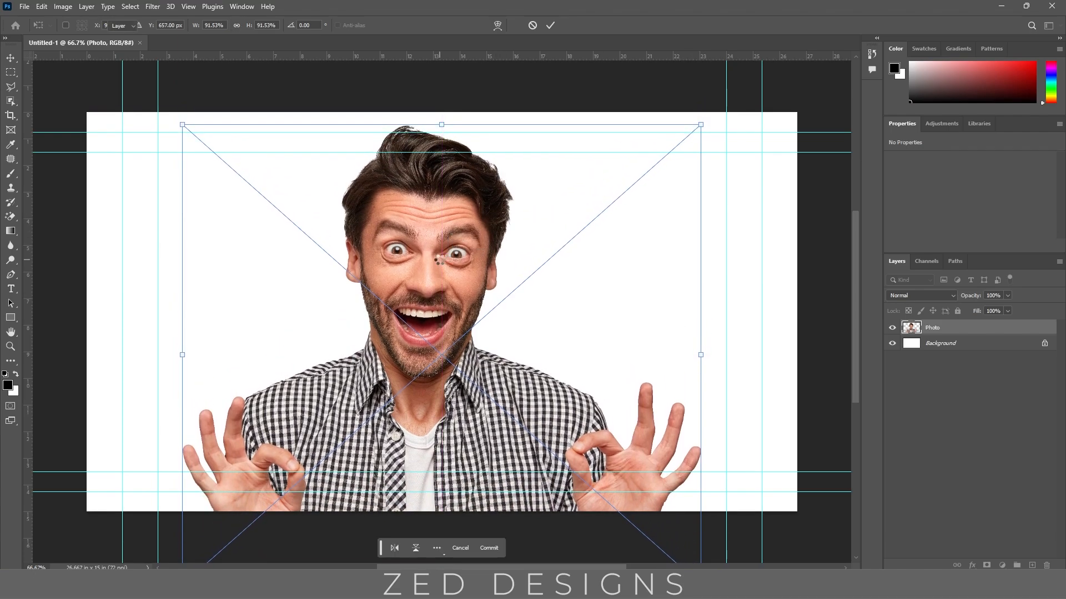
pyautogui.press('Return')
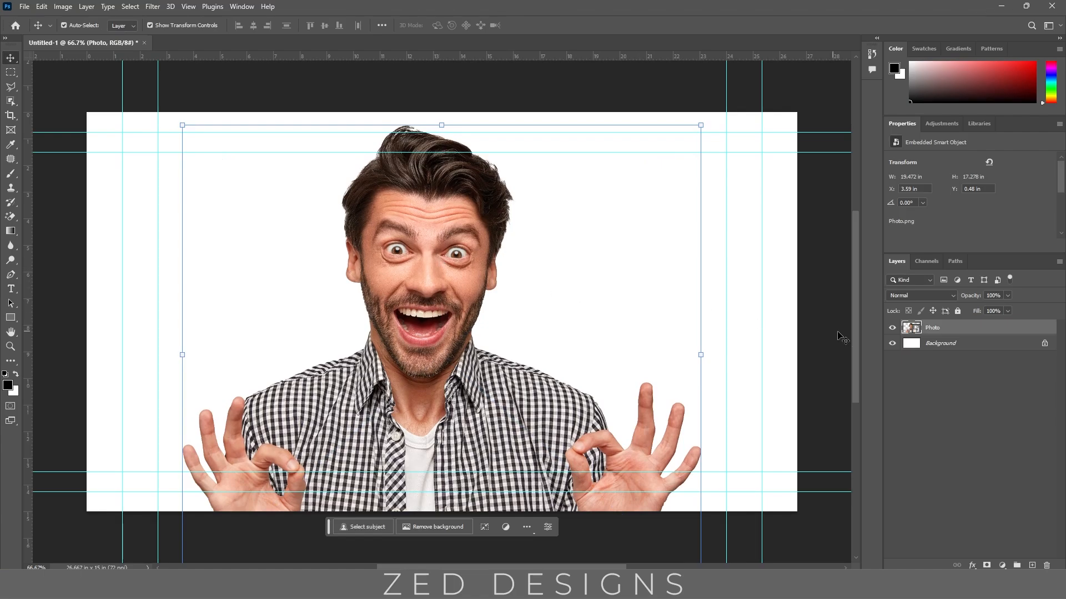
# - Add a solid color fill layer in black (000000) directly above the Background layer
pyautogui.click(937, 351)
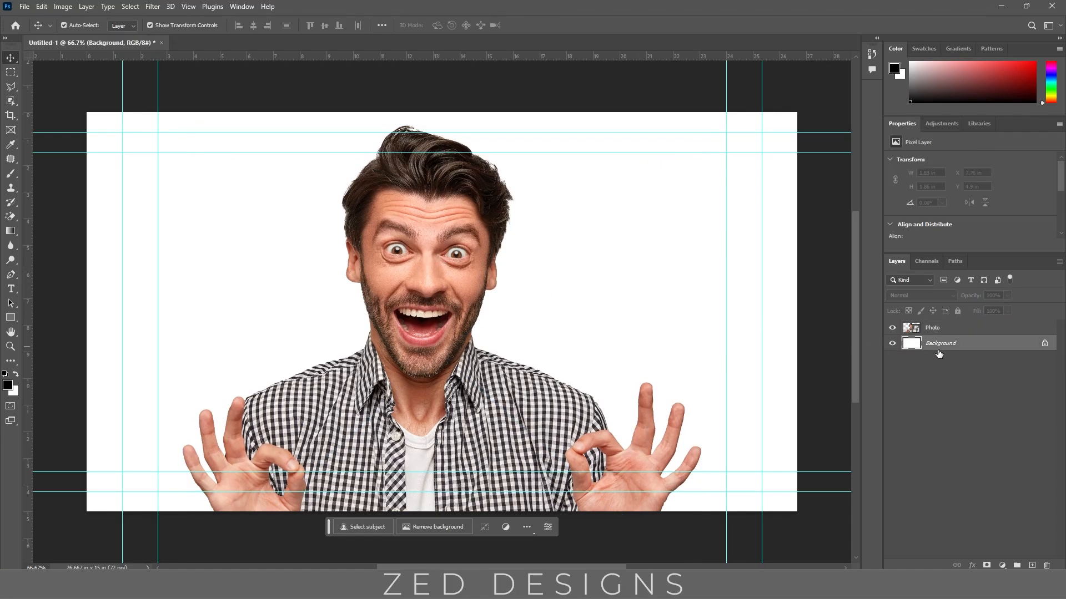
pyautogui.click(1002, 565)
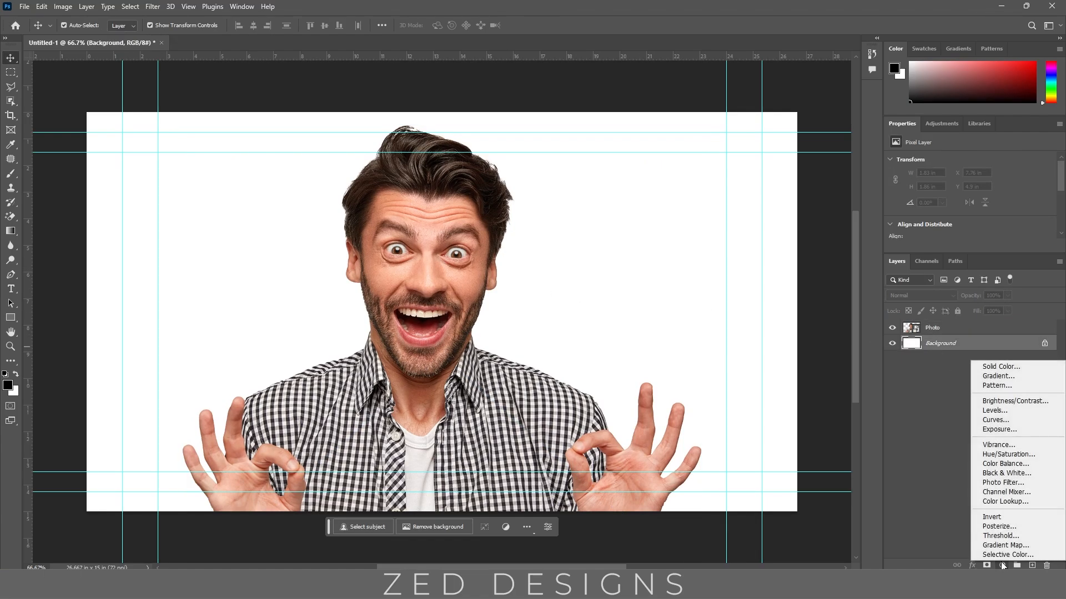
pyautogui.click(1001, 369)
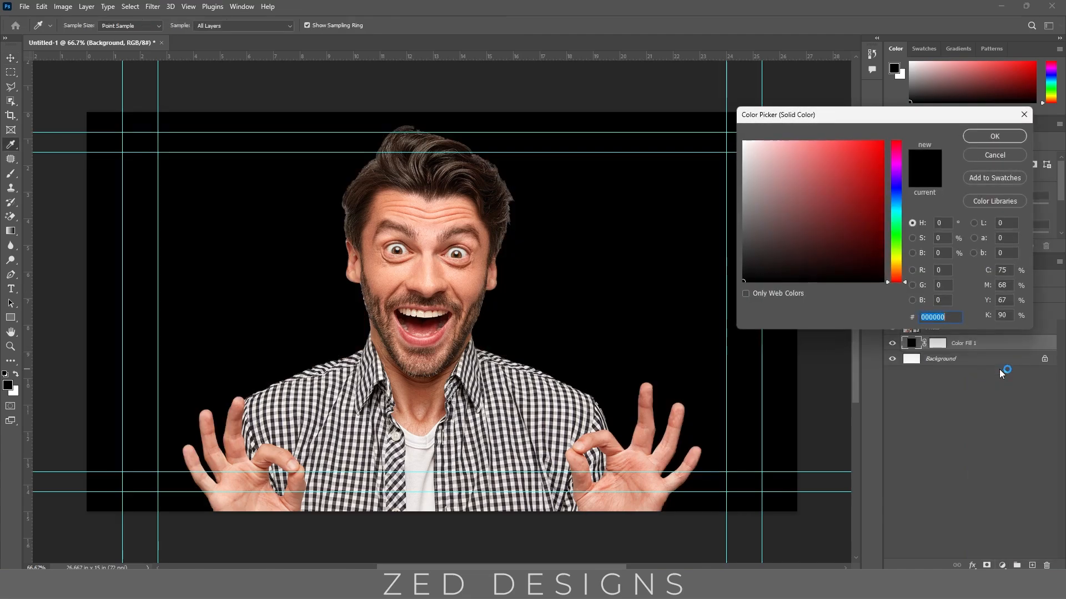
pyautogui.click(979, 141)
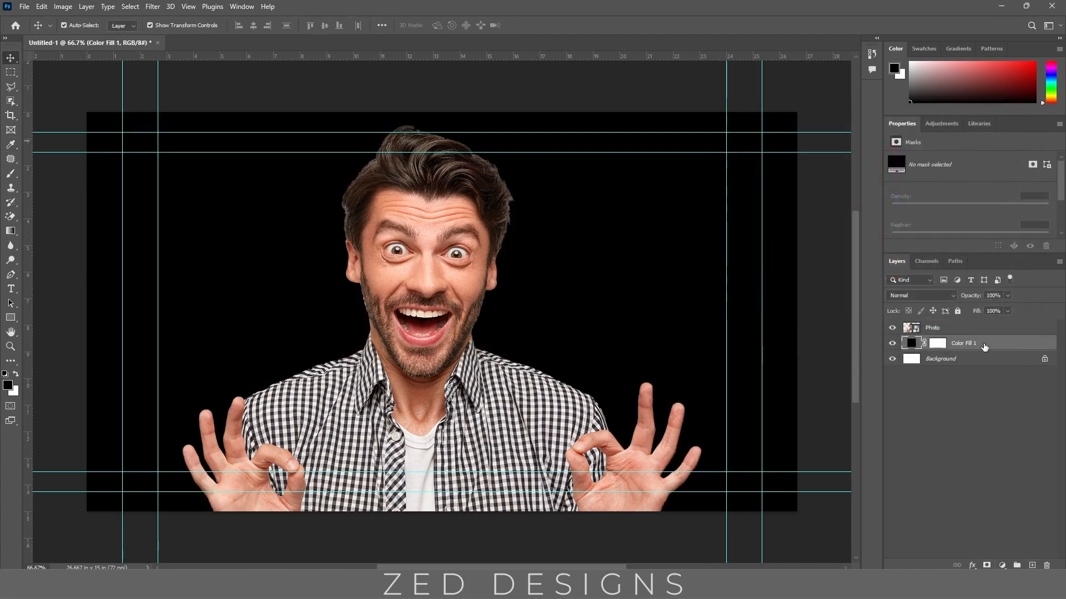
# - Group the black fill layer and name the group BG
pyautogui.hotkey('ctrl', 'g')
pyautogui.doubleClick(935, 342)
pyautogui.write('BG')
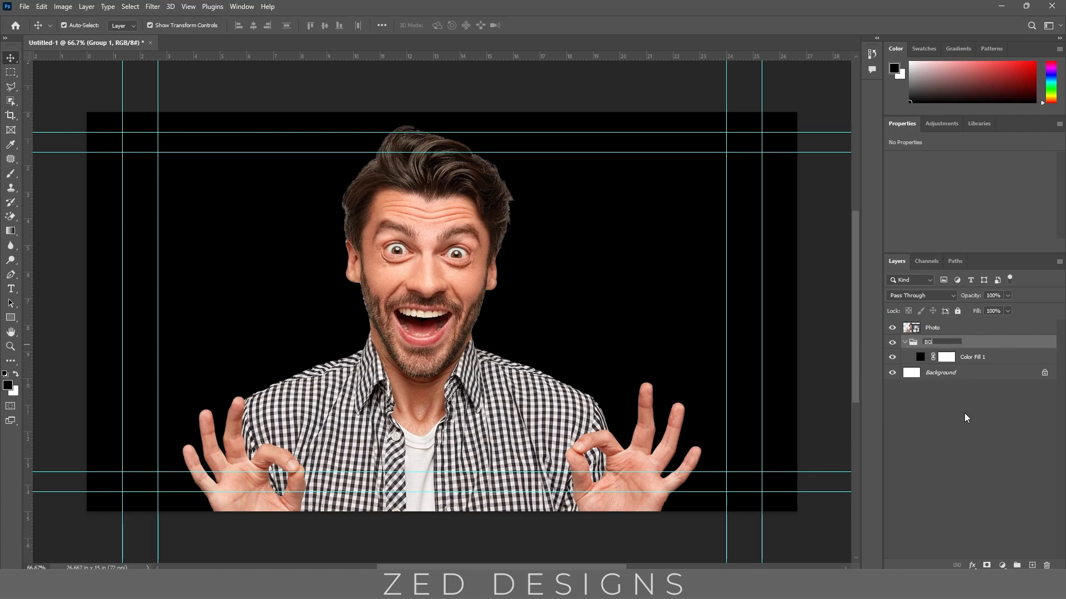
# - Put the Photo layer into its own group and name the group Photo
pyautogui.click(937, 328)
pyautogui.hotkey('ctrl', 'g')
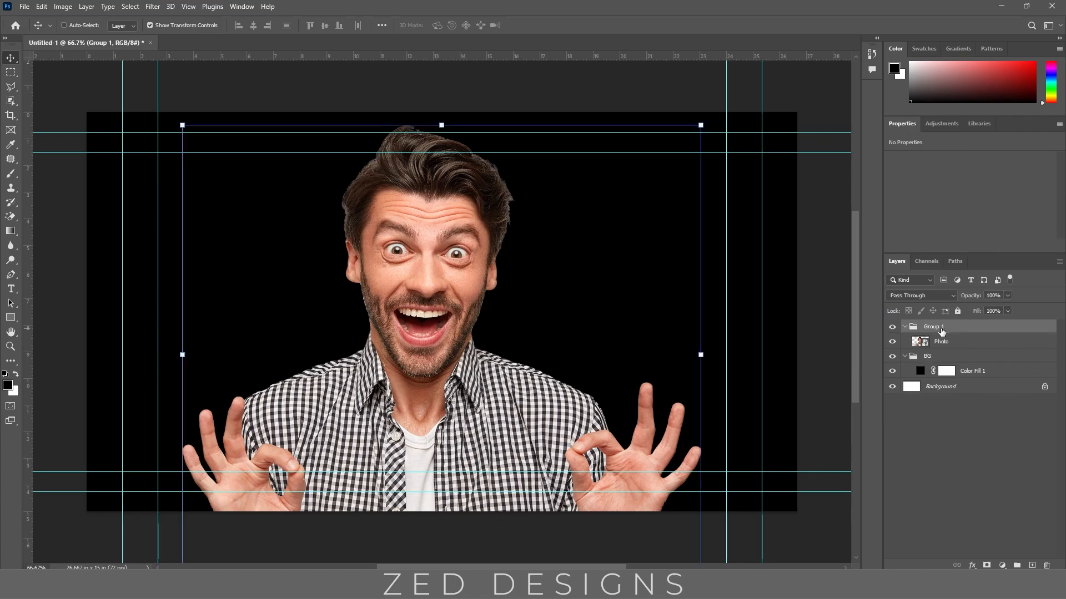
pyautogui.doubleClick(936, 327)
pyautogui.write('Photo')
pyautogui.press('Return')
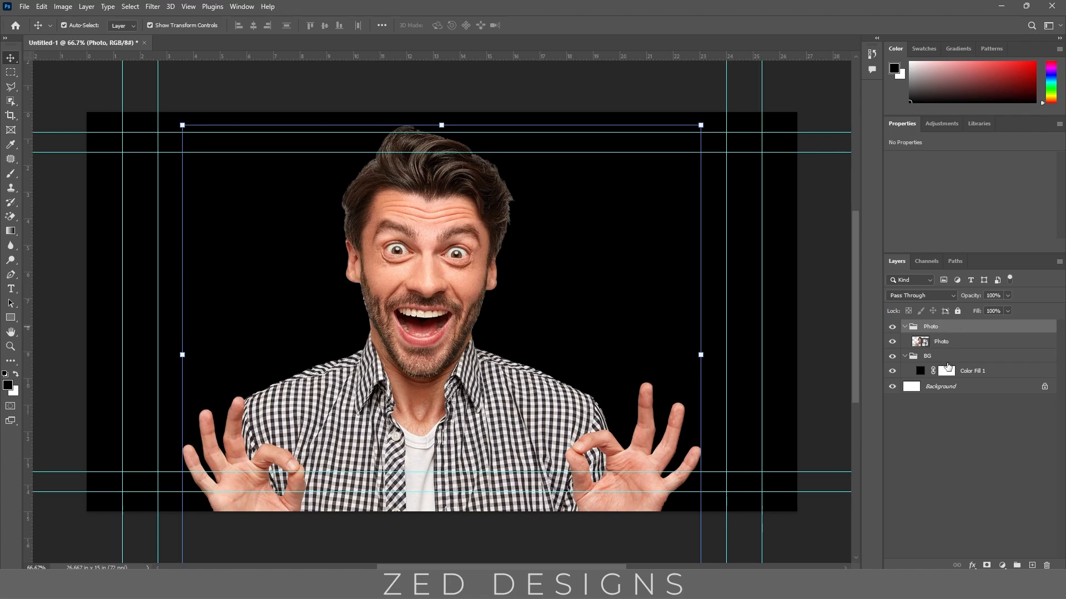
# - Add a white solid color fill beneath the Photo layer inside the Photo group and invert its mask to black
pyautogui.click(958, 343)
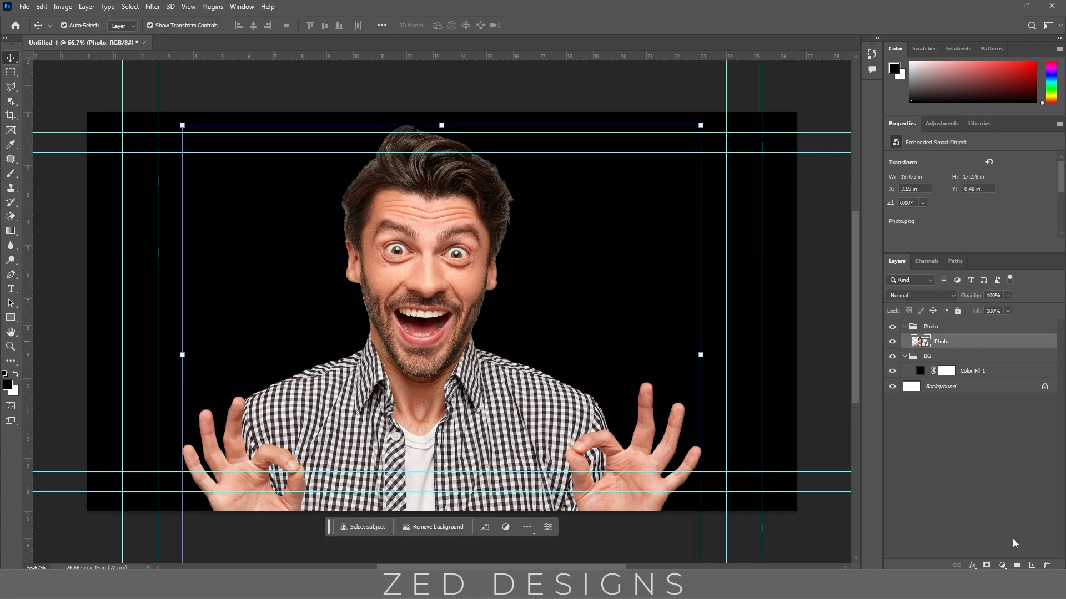
pyautogui.click(1003, 565)
pyautogui.click(1001, 374)
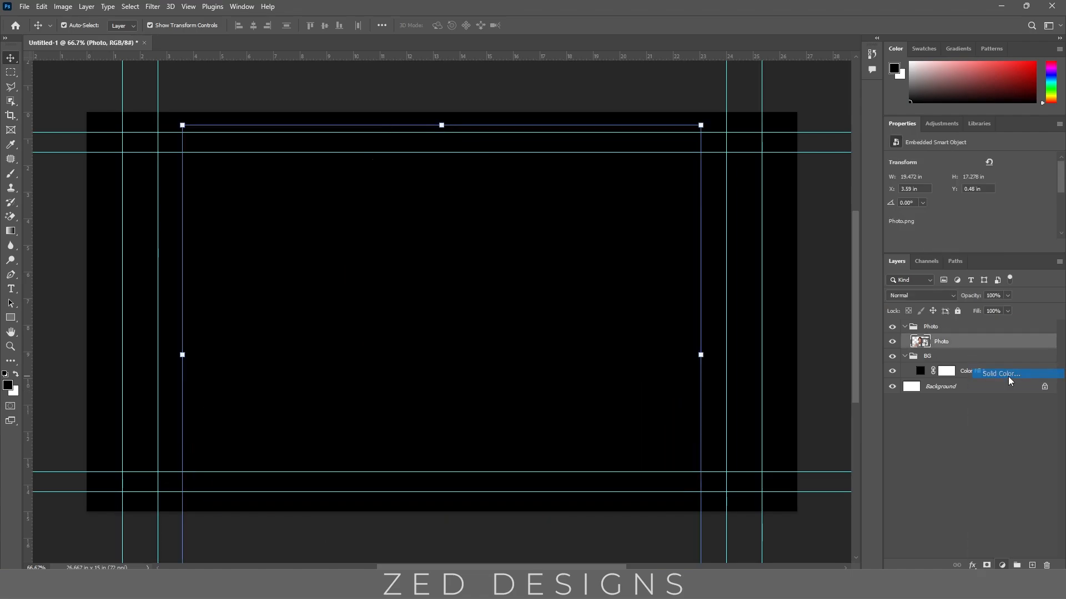
pyautogui.write('f3eded')
pyautogui.click(744, 141)
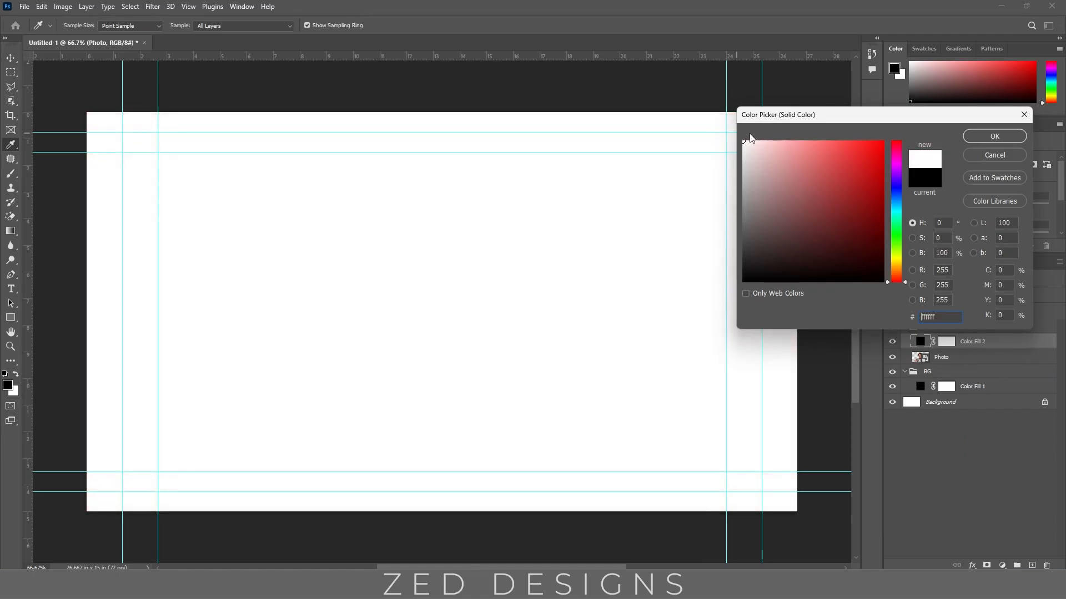
pyautogui.click(993, 137)
pyautogui.moveTo(996, 342); pyautogui.dragTo(998, 364)
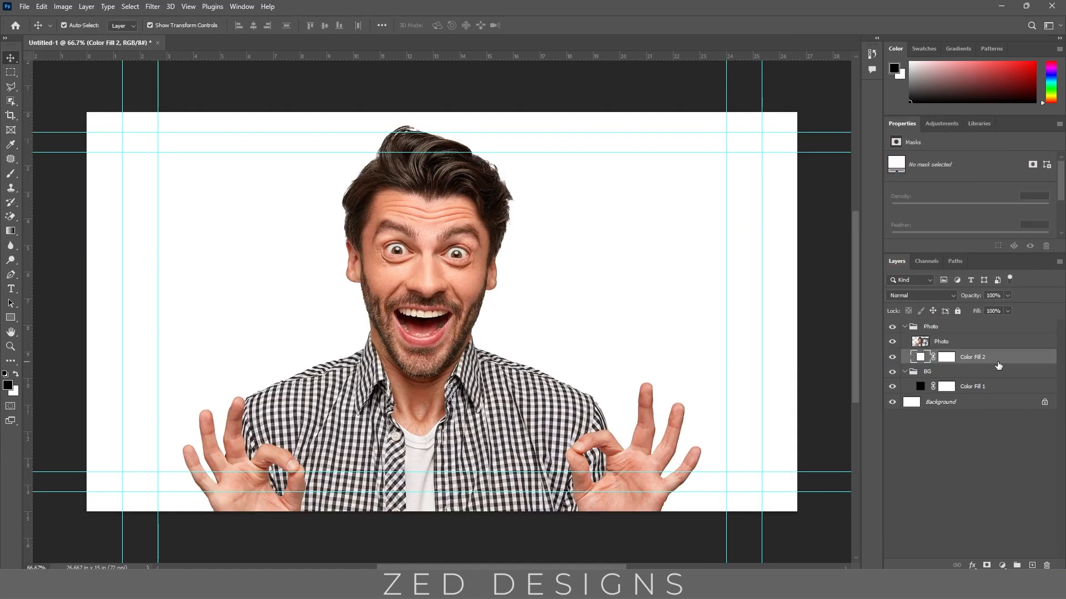
pyautogui.click(947, 358)
pyautogui.hotkey('ctrl', 'i')
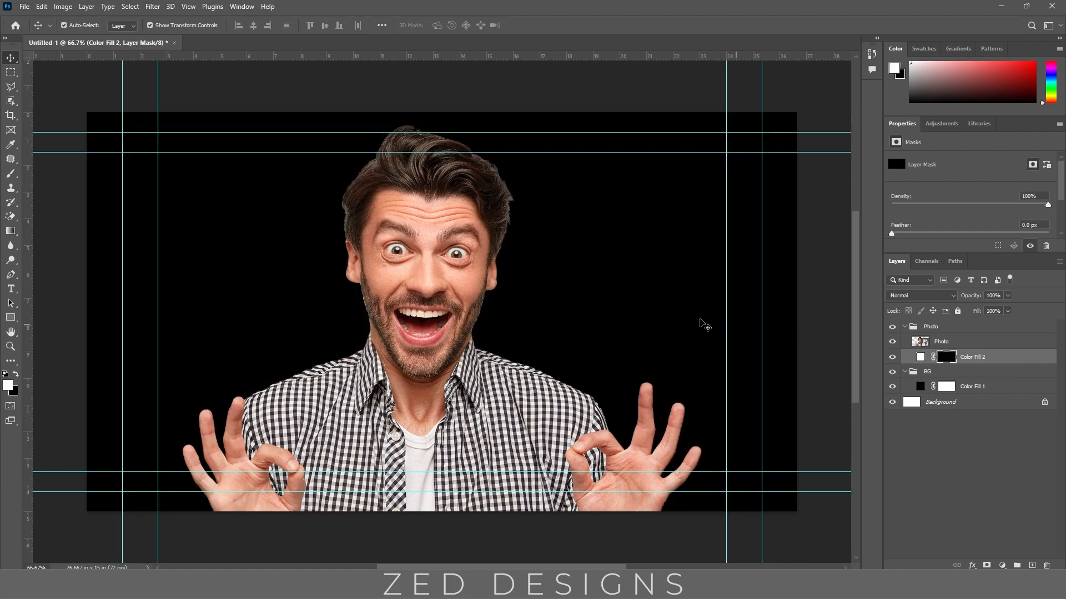
# - Paint on the white fill's mask with a 300 px soft white brush to create a glow around the man's shoulders and head
pyautogui.click(11, 175)
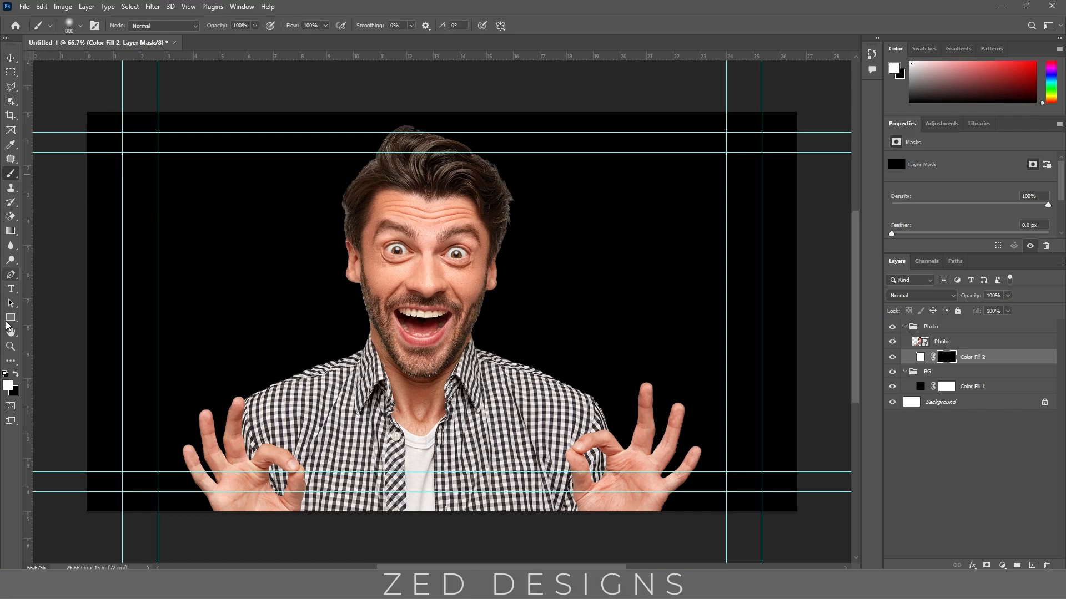
pyautogui.click(13, 391)
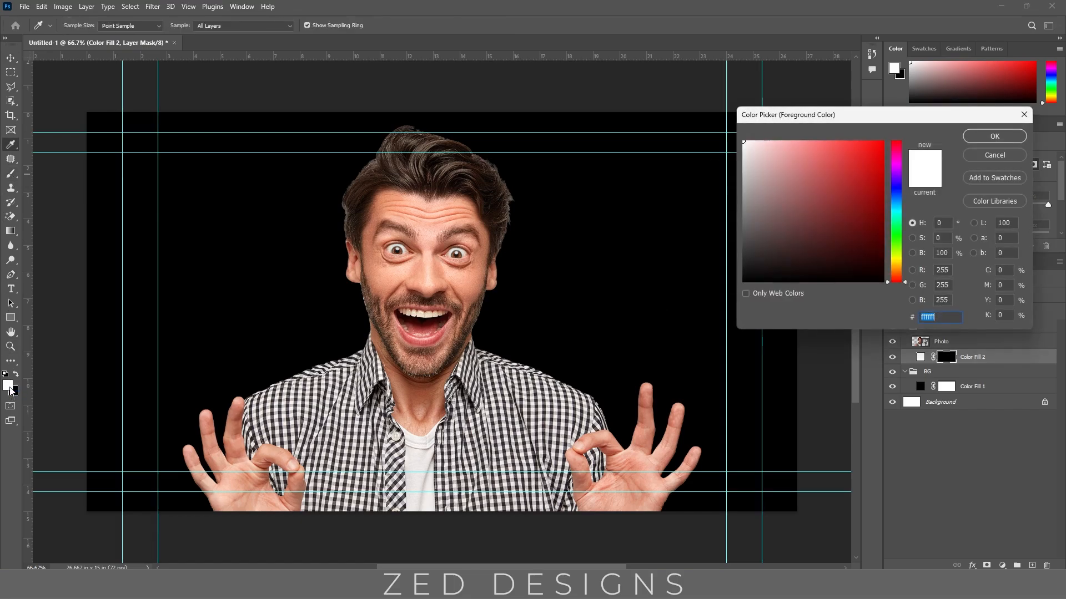
pyautogui.press('Return')
pyautogui.press('[')
pyautogui.press('[')
pyautogui.press('[')
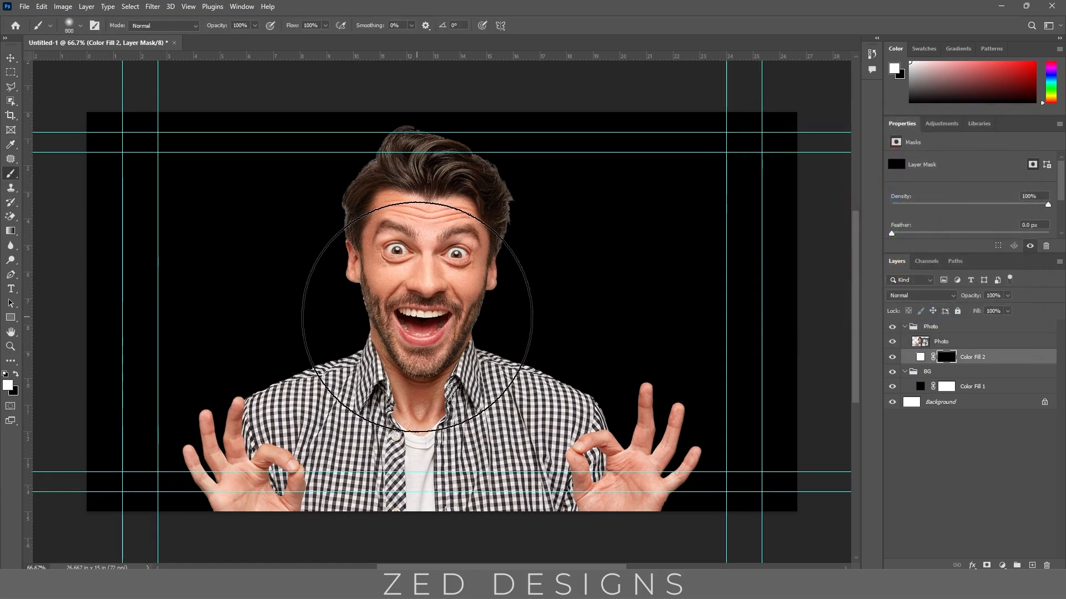
pyautogui.press('[')
pyautogui.press('[')
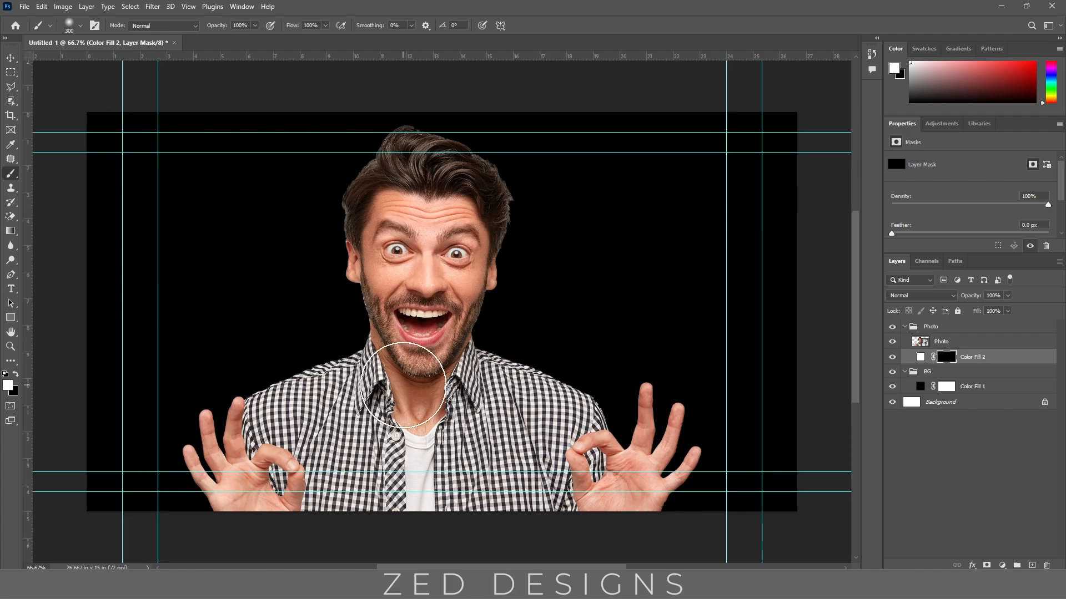
pyautogui.moveTo(405, 370)
pyautogui.mouseDown()
pyautogui.moveTo(289, 432)
pyautogui.moveTo(397, 384)
pyautogui.moveTo(487, 422)
pyautogui.moveTo(462, 391)
pyautogui.moveTo(573, 467)
pyautogui.mouseUp()
pyautogui.hotkey('ctrl', 'z')
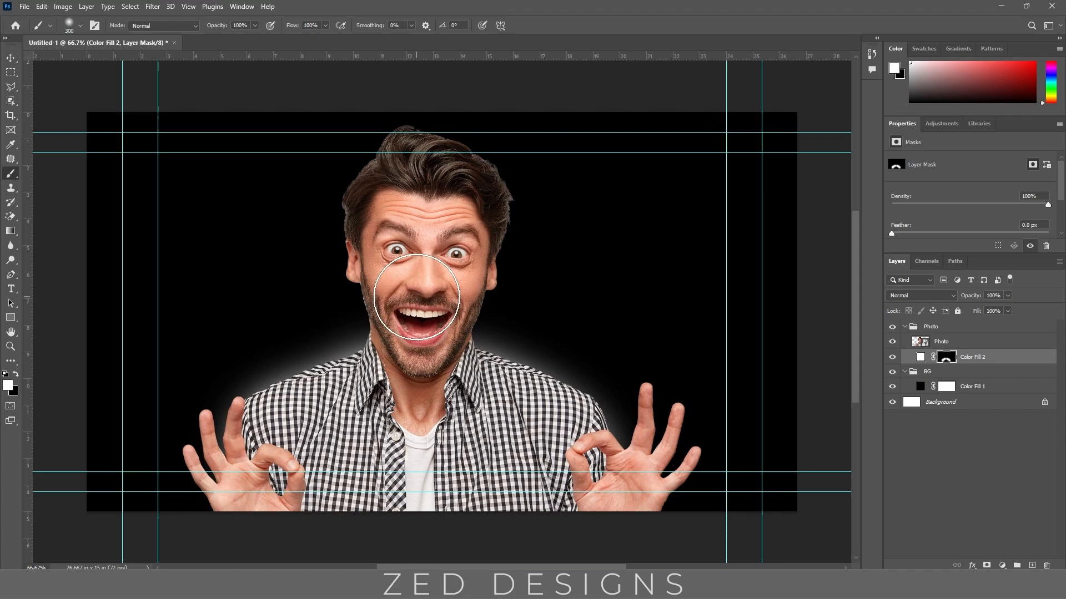
pyautogui.moveTo(402, 242)
pyautogui.mouseDown()
pyautogui.moveTo(383, 205)
pyautogui.moveTo(425, 172)
pyautogui.moveTo(447, 178)
pyautogui.moveTo(435, 322)
pyautogui.moveTo(423, 195)
pyautogui.moveTo(416, 389)
pyautogui.moveTo(400, 383)
pyautogui.moveTo(294, 432)
pyautogui.moveTo(471, 390)
pyautogui.mouseUp()
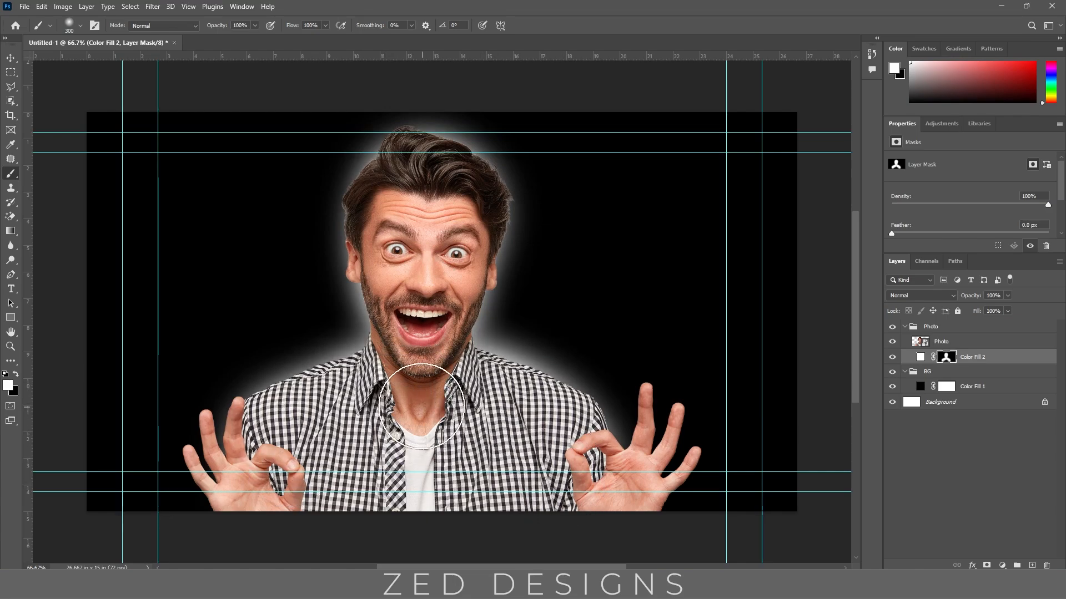
pyautogui.press('v')
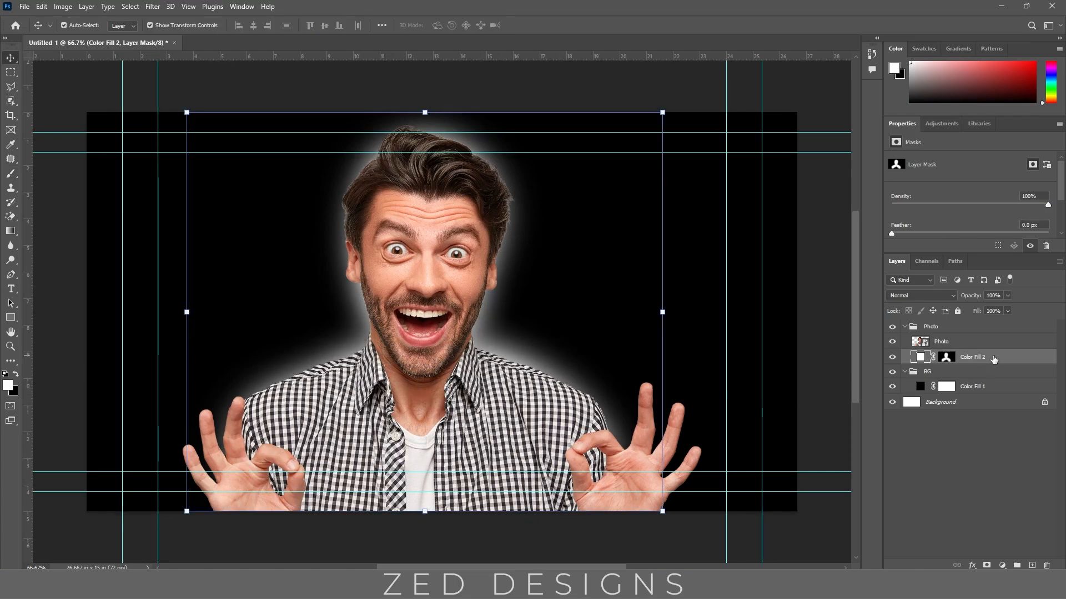
# - Add a yellow fffe89 solid color fill beneath the white fill in the Photo group and invert its mask to black
pyautogui.click(993, 359)
pyautogui.click(1002, 565)
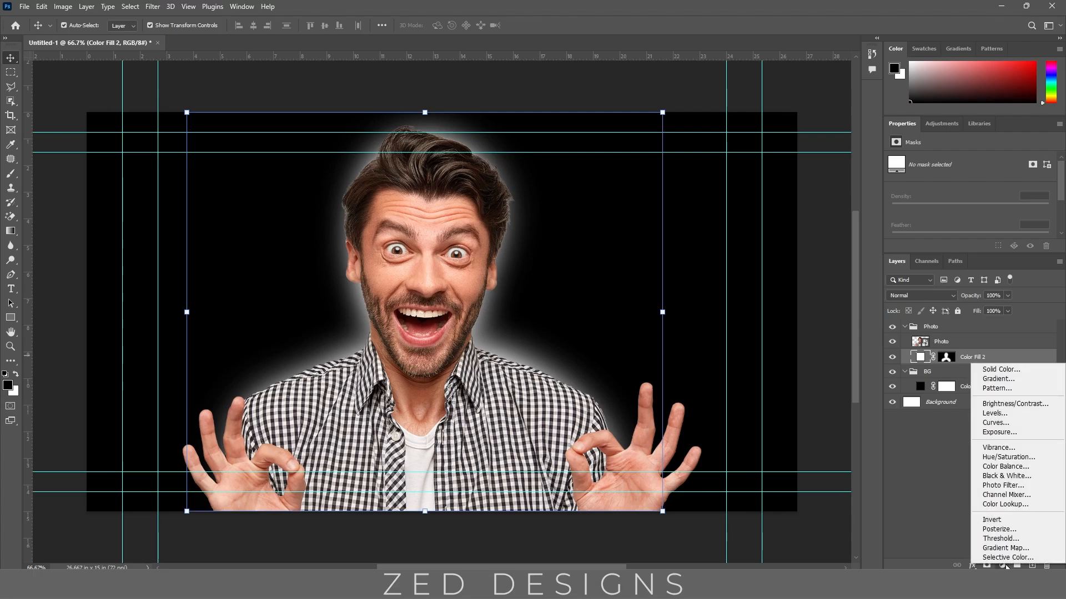
pyautogui.click(984, 371)
pyautogui.write('fffe89')
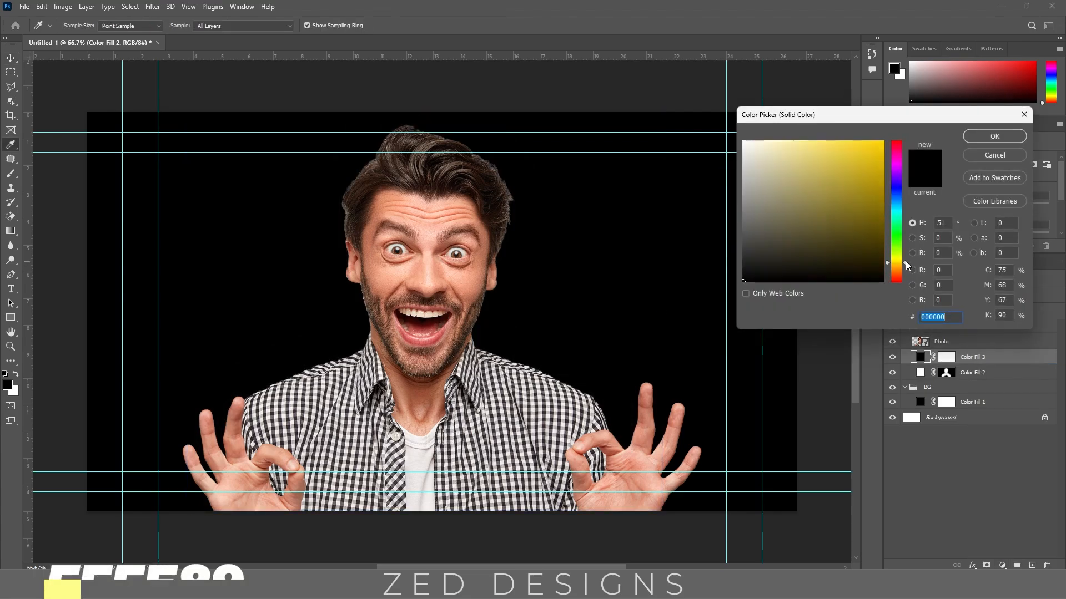
pyautogui.click(994, 136)
pyautogui.press('v')
pyautogui.moveTo(954, 357); pyautogui.dragTo(947, 375)
pyautogui.click(947, 375)
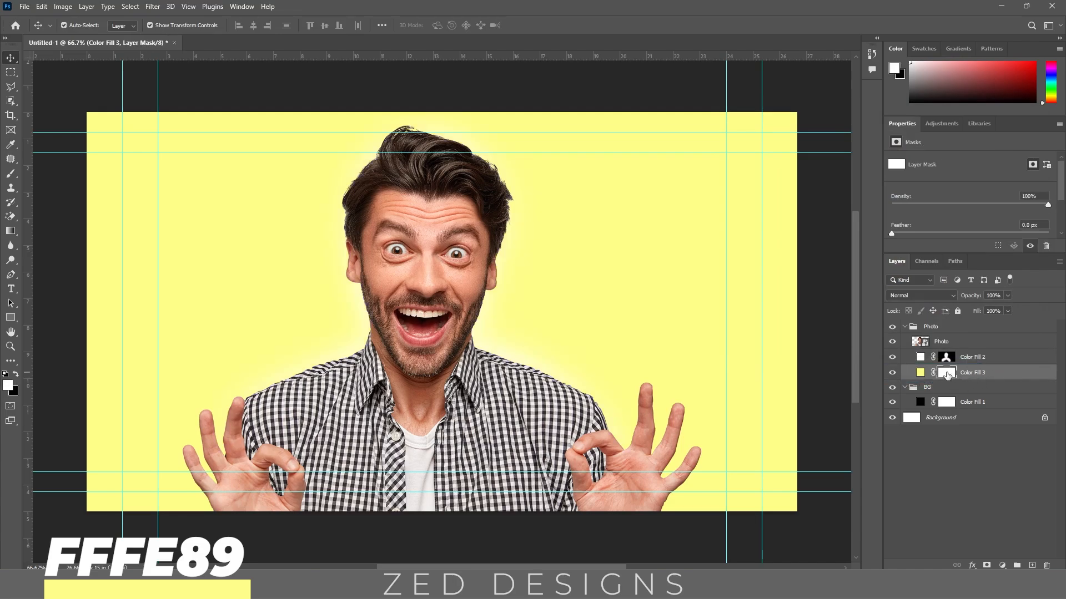
pyautogui.hotkey('ctrl', 'i')
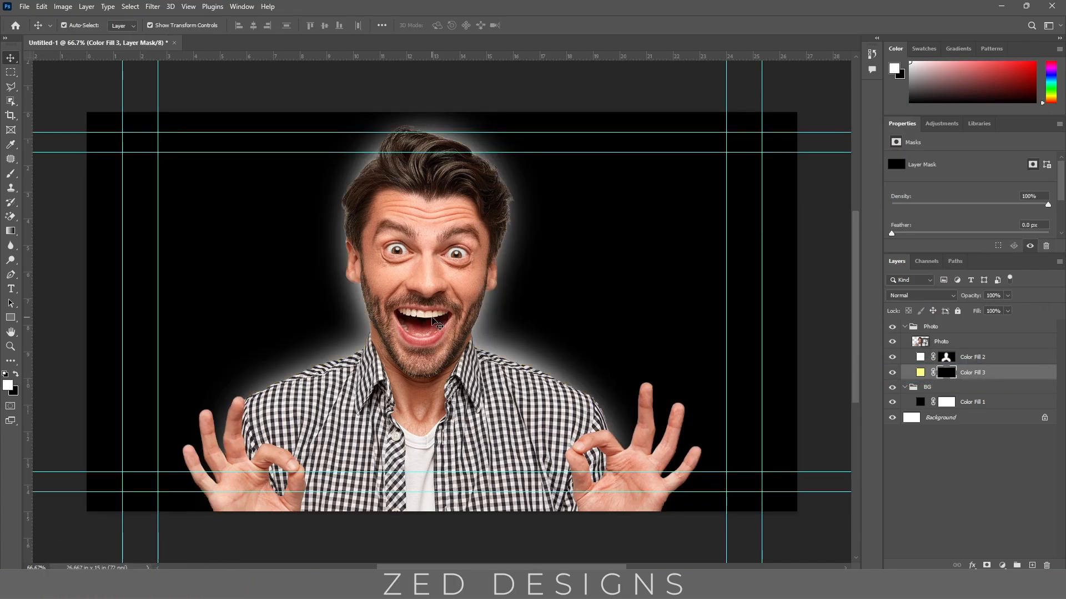
# - Paint one soft white dab with an 800 px brush on the yellow fill's mask, centred behind the man's face
pyautogui.click(11, 174)
pyautogui.press(']')
pyautogui.press(']')
pyautogui.press(']')
pyautogui.press(']')
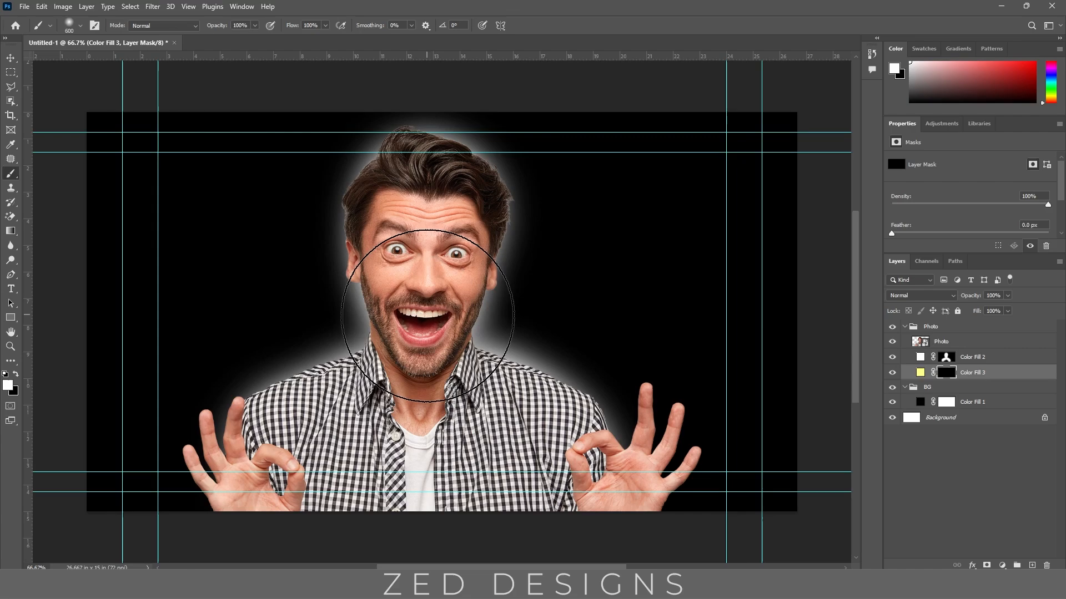
pyautogui.click(424, 320)
pyautogui.hotkey('ctrl', 'z')
pyautogui.press(']')
pyautogui.press(']')
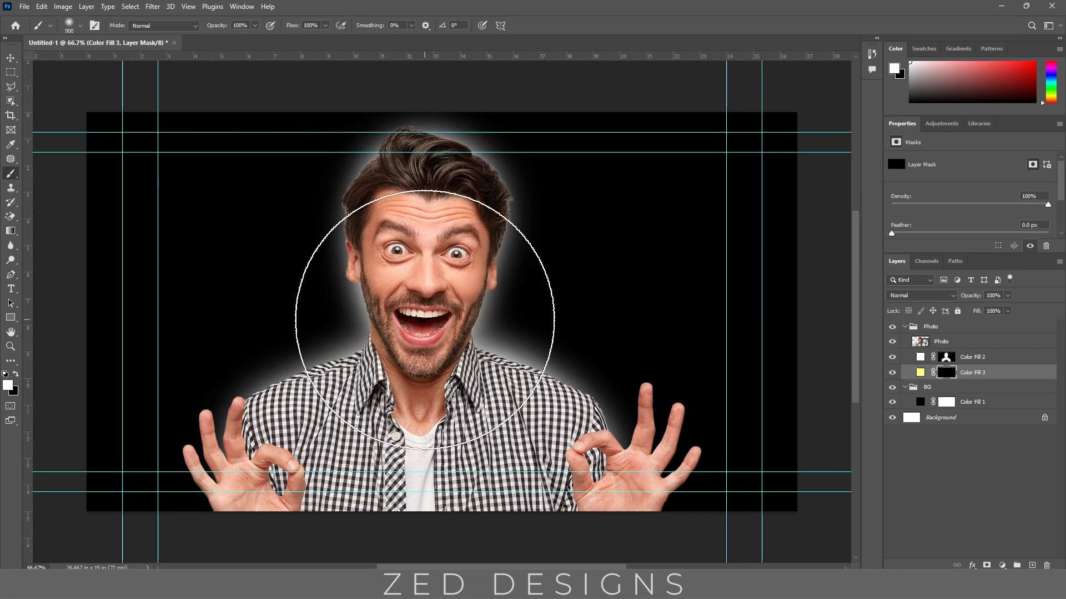
pyautogui.click(424, 320)
pyautogui.hotkey('ctrl', 'z')
pyautogui.press('[')
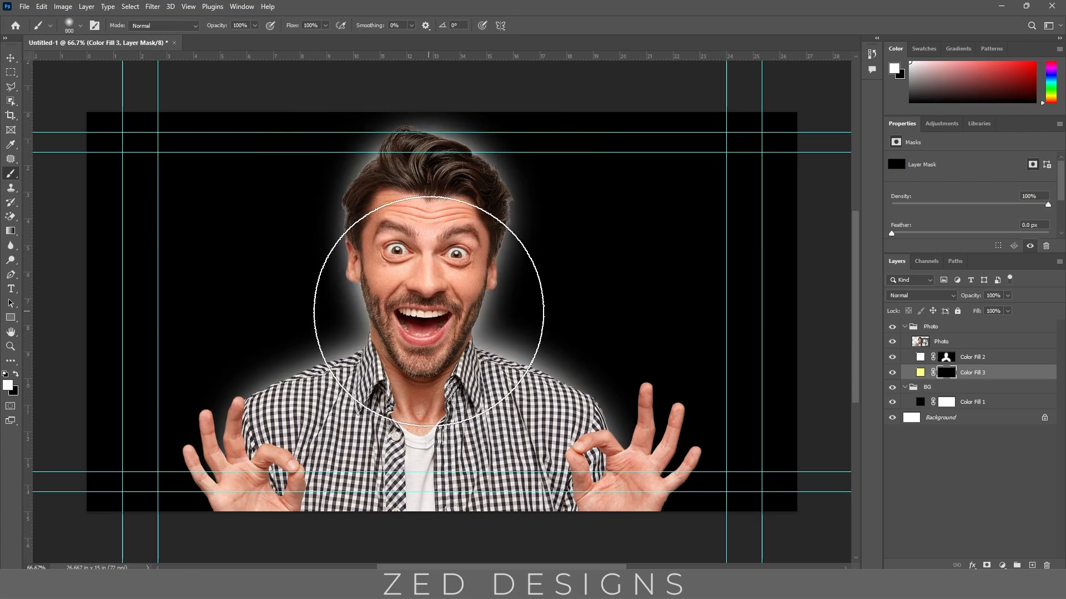
pyautogui.click(424, 303)
pyautogui.hotkey('ctrl', 'z')
pyautogui.click(430, 303)
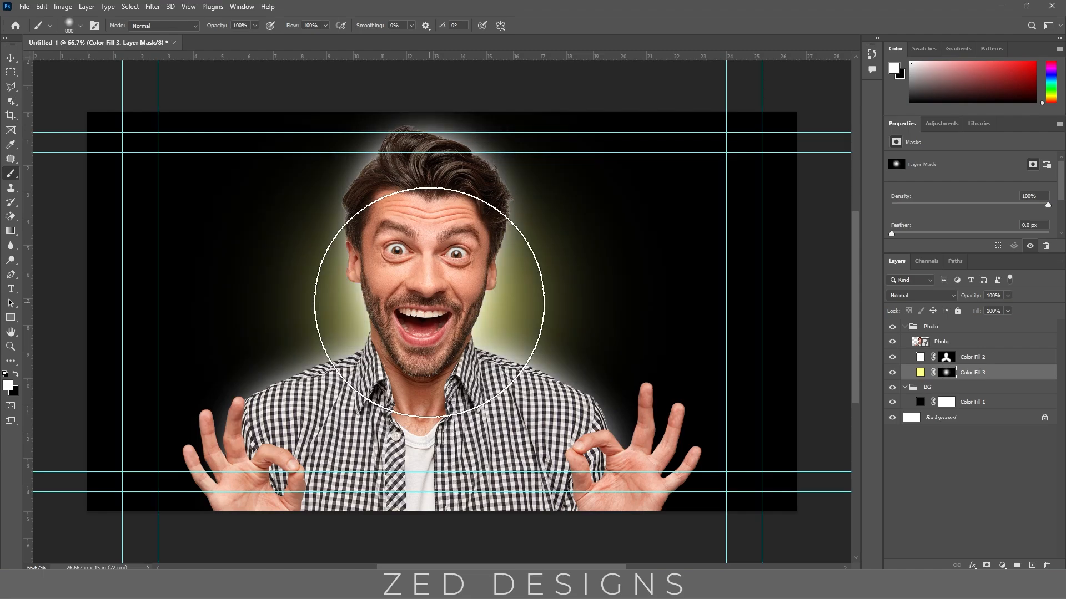
pyautogui.press('v')
pyautogui.click(480, 533)
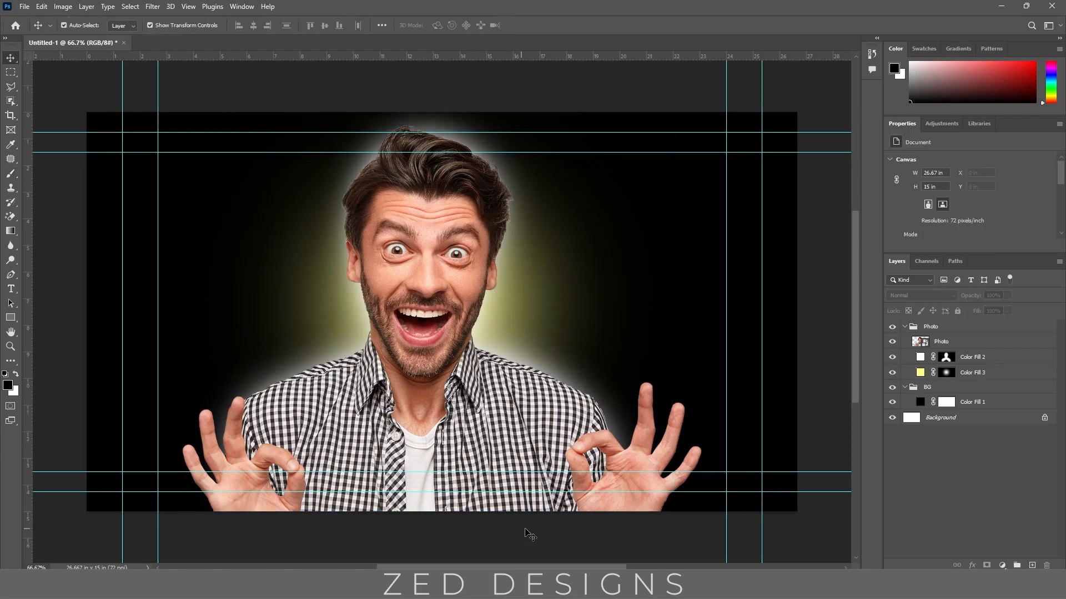
# - Place the bg image above Color Fill 1 in the BG group and scale it to about 269% so it covers the canvas
pyautogui.click(944, 391)
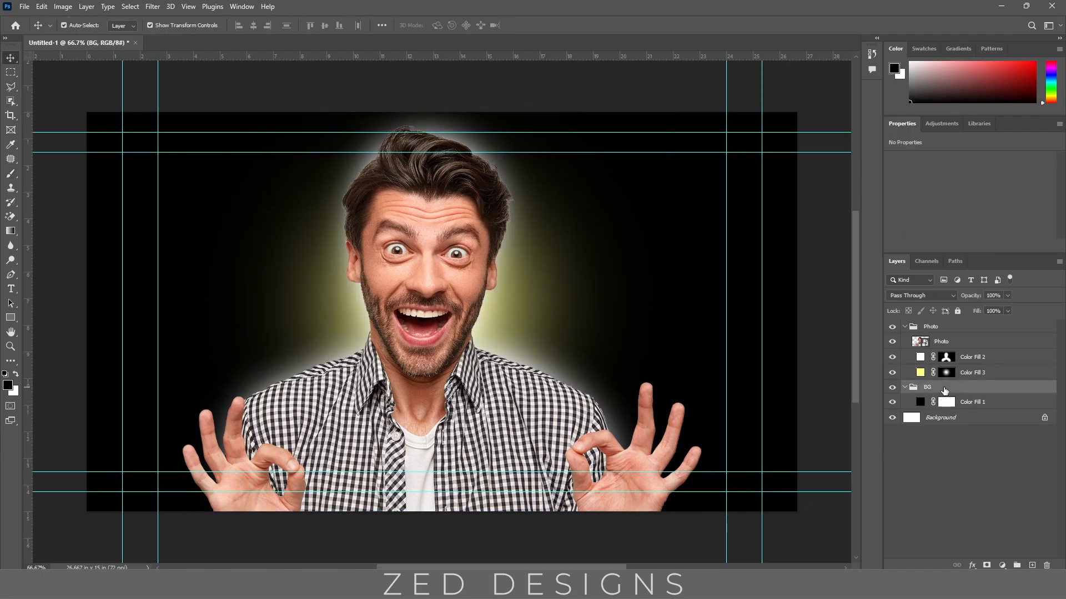
pyautogui.click(973, 402)
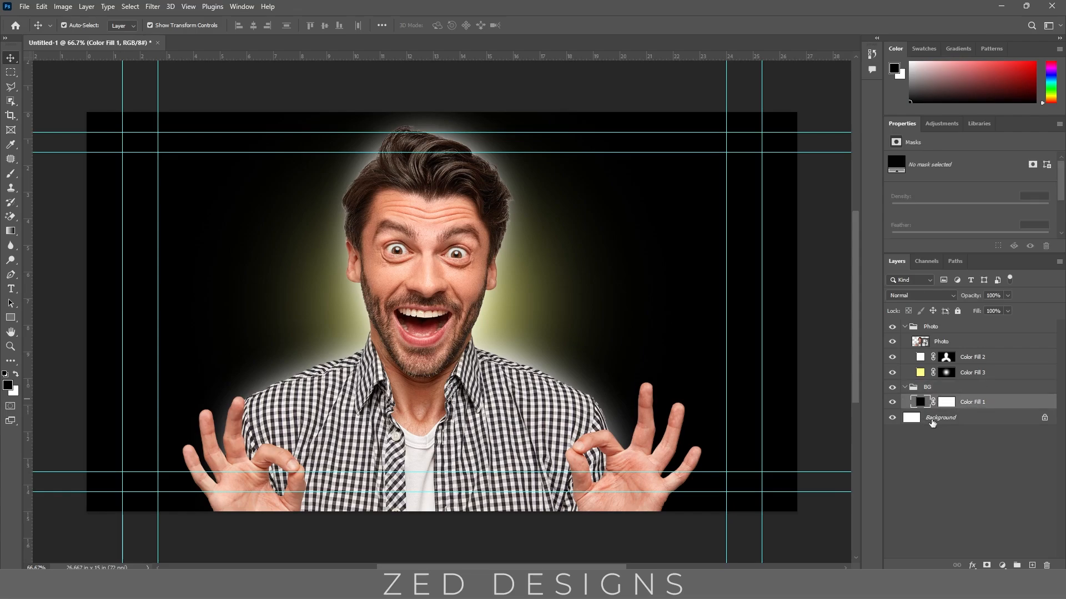
pyautogui.moveTo(533, 558)
pyautogui.click(569, 514)
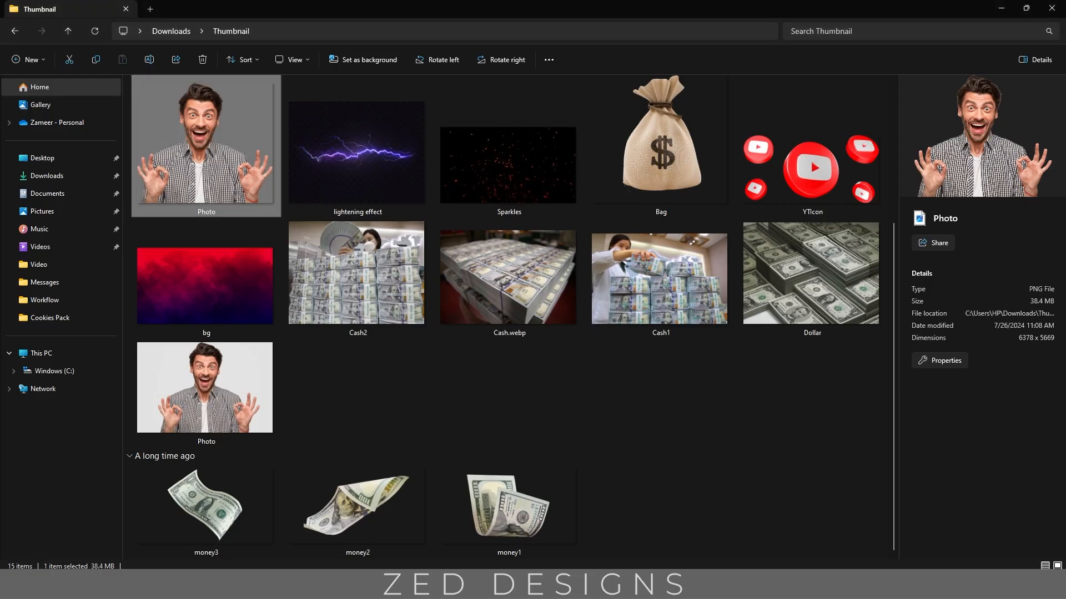
pyautogui.click(232, 298)
pyautogui.moveTo(232, 298); pyautogui.dragTo(566, 419)
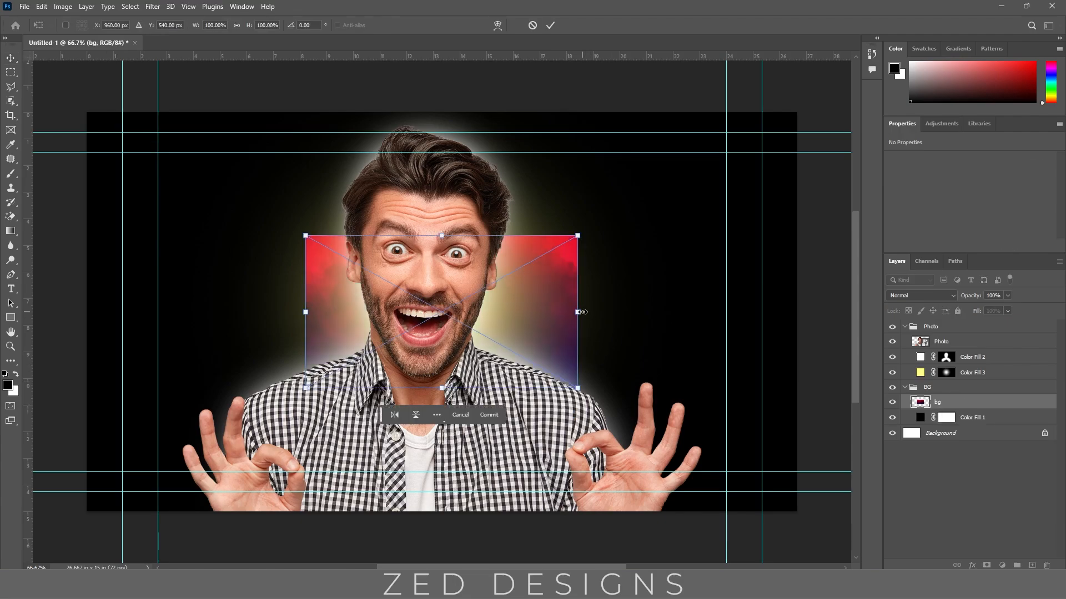
pyautogui.moveTo(579, 312); pyautogui.dragTo(809, 312)
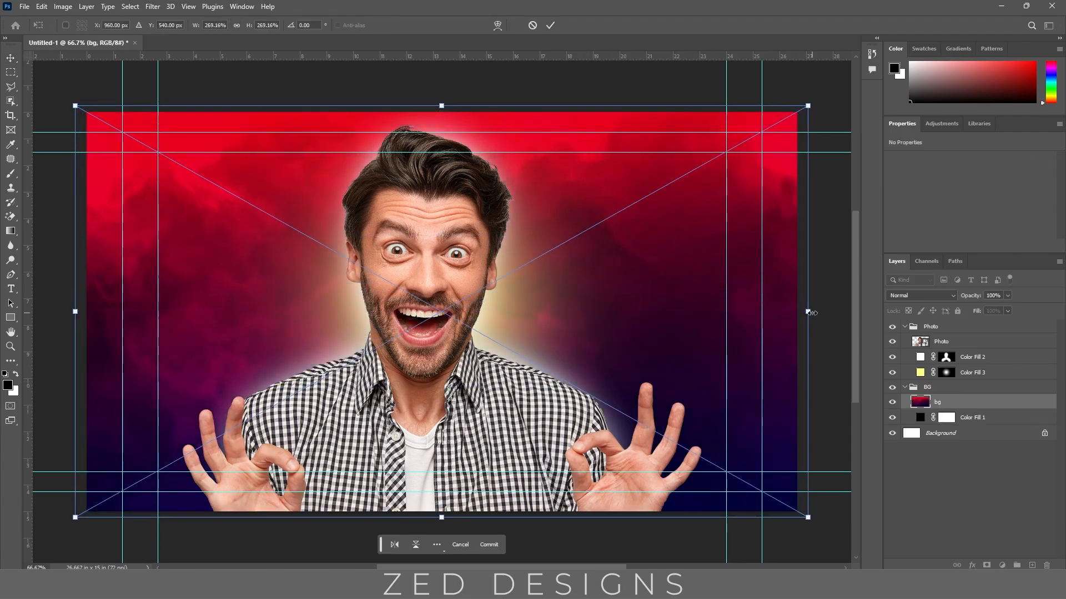
pyautogui.click(550, 26)
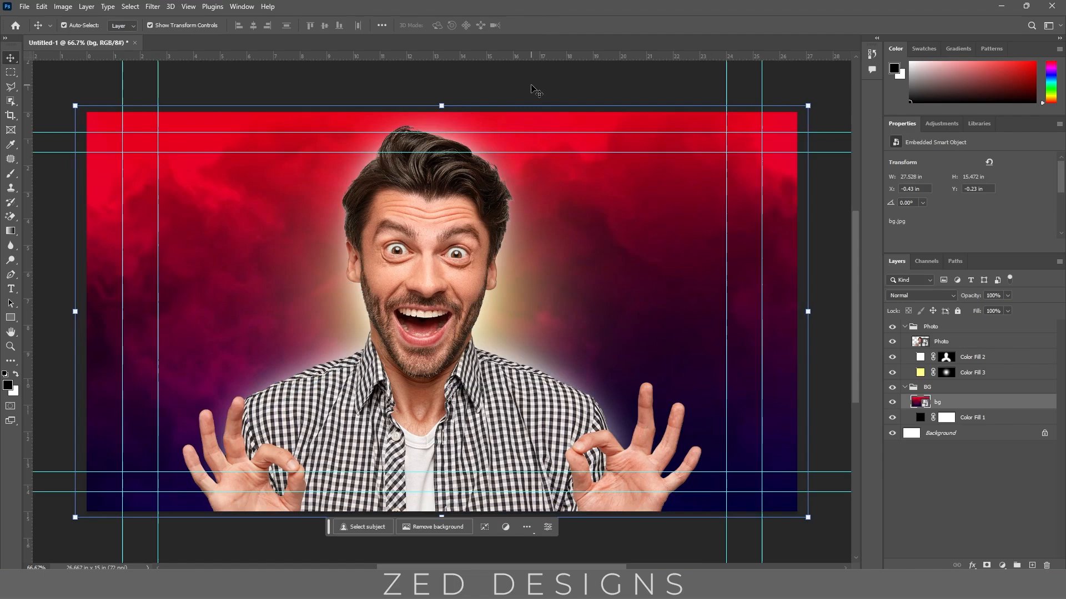
# - Add the white text DESIGN beside the man's head and enlarge it to about 202.5 pt
pyautogui.press('t')
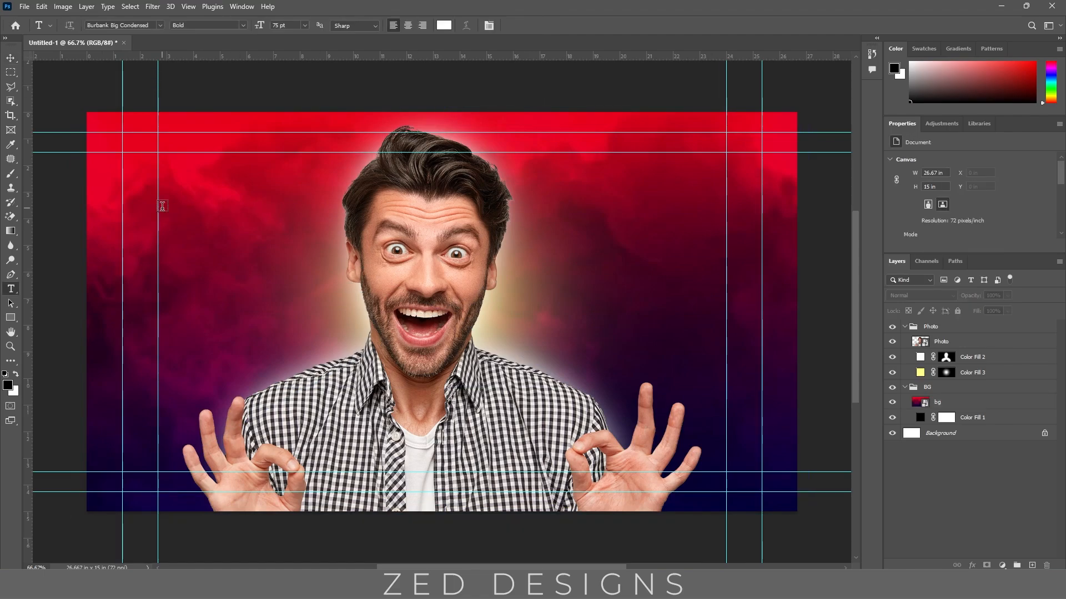
pyautogui.click(160, 204)
pyautogui.write('DESIGN')
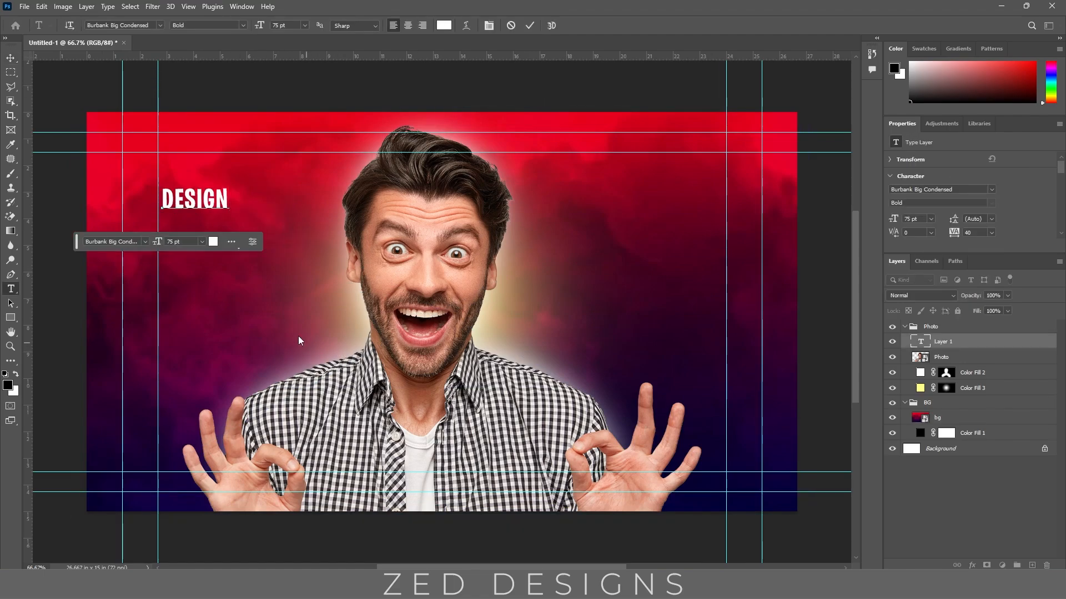
pyautogui.click(13, 58)
pyautogui.hotkey('ctrl', 't')
pyautogui.moveTo(229, 200); pyautogui.dragTo(341, 203)
# - Duplicate the DESIGN text directly below itself, aligned with the outer vertical guide, and change the copy's wording to YOUTUBE
pyautogui.moveTo(323, 201); pyautogui.dragTo(283, 265)
pyautogui.press('Return')
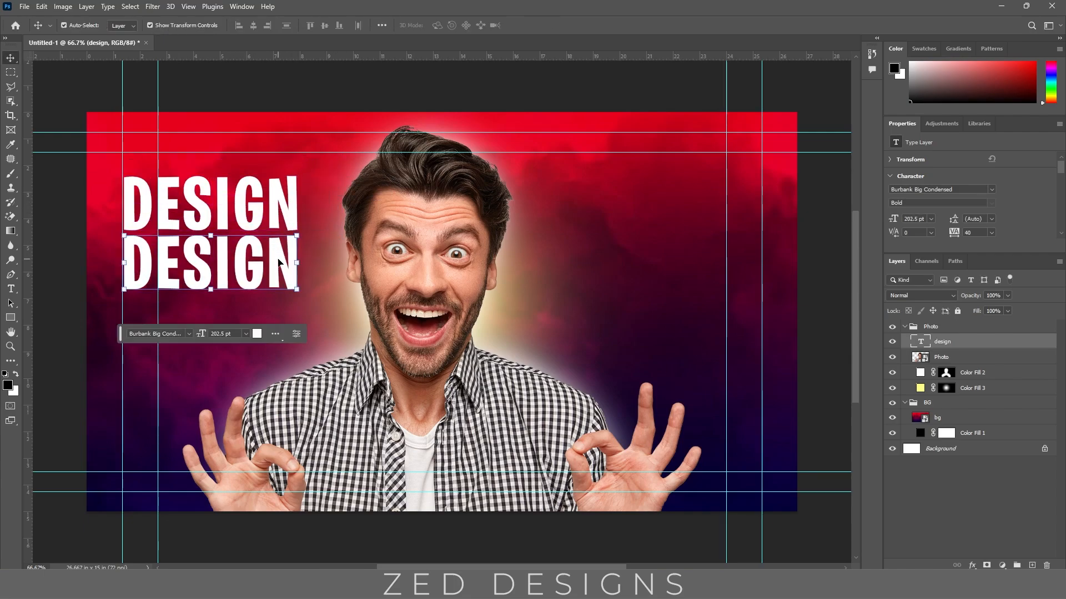
pyautogui.doubleClick(283, 266)
pyautogui.hotkey('ctrl', 'a')
pyautogui.write('YOUT')
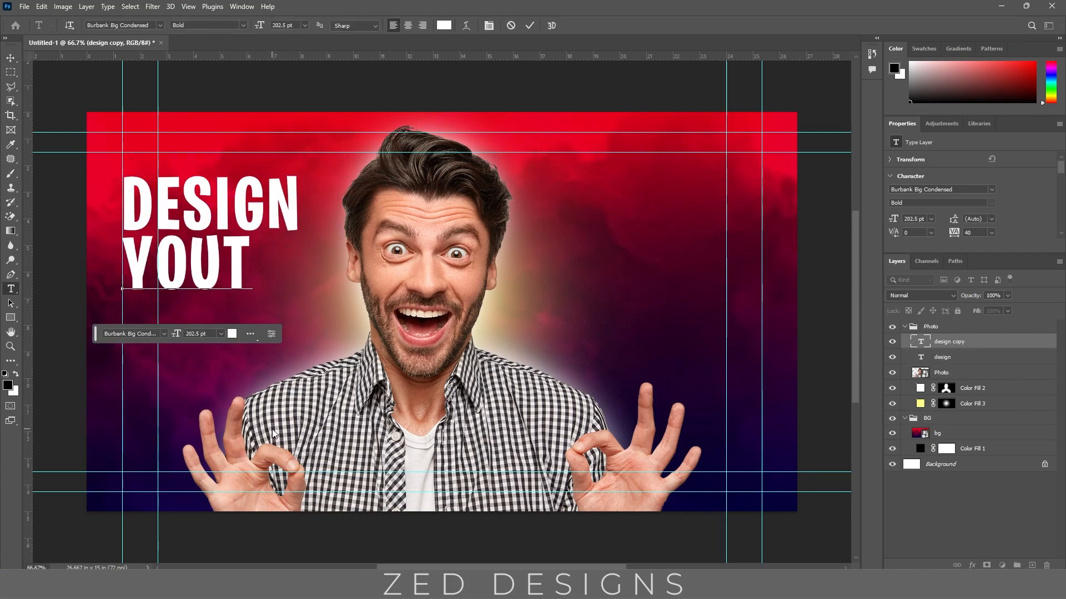
pyautogui.write('UBE')
pyautogui.hotkey('ctrl', 'Return')
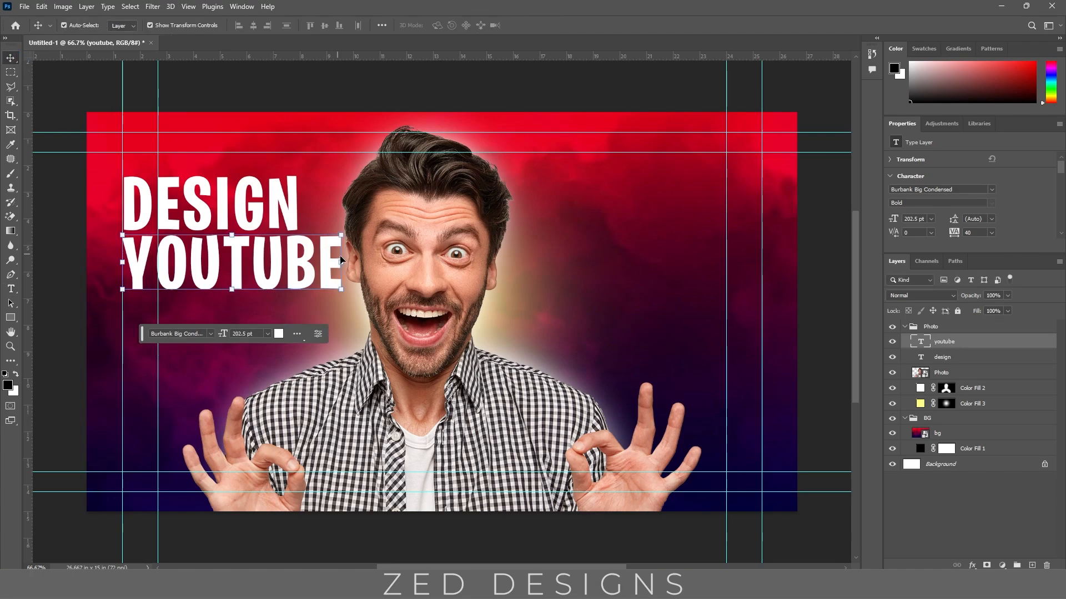
# - Scale the YOUTUBE text down to about 133.5 pt under DESIGN and duplicate it one line below
pyautogui.hotkey('ctrl', 't')
pyautogui.moveTo(346, 269); pyautogui.dragTo(256, 300)
pyautogui.press('Return')
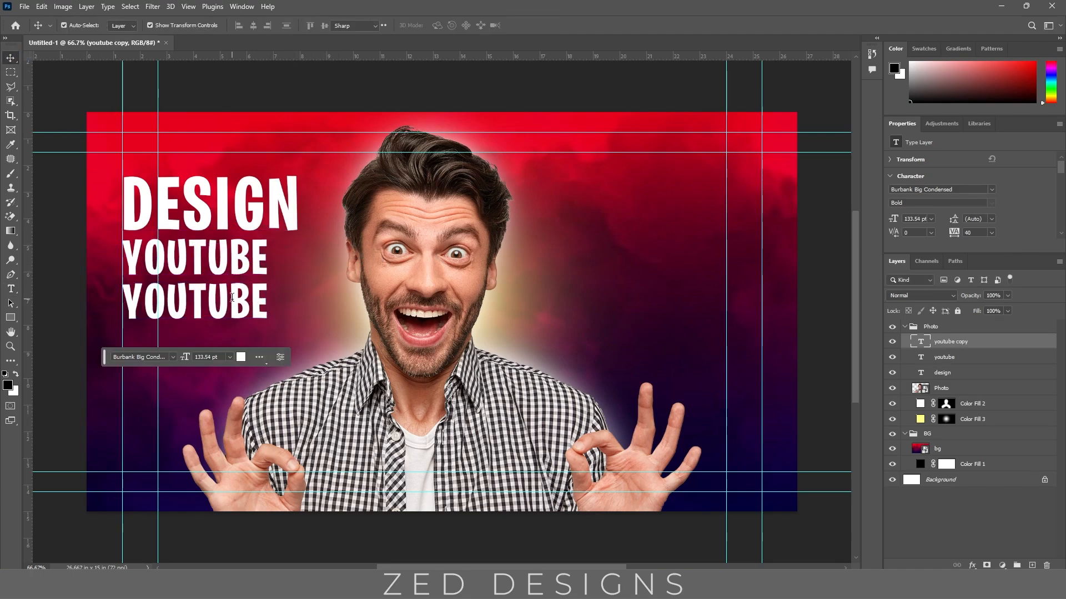
# - Change the wording of the lower YOUTUBE copy to THUMBNAIL
pyautogui.doubleClick(235, 304)
pyautogui.write('THUMBNAIL')
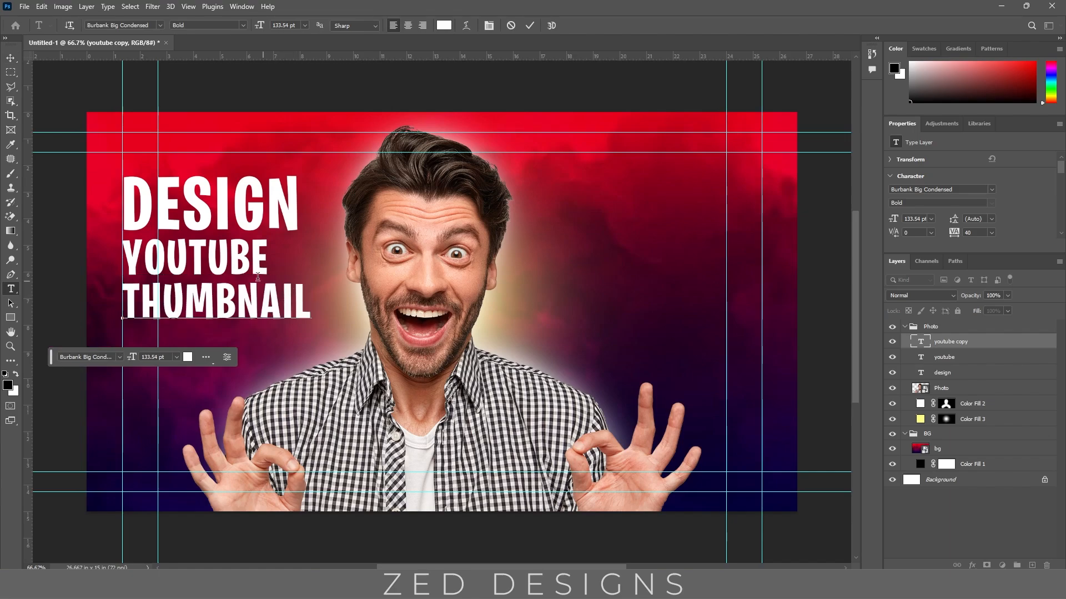
pyautogui.click(11, 57)
pyautogui.click(236, 259)
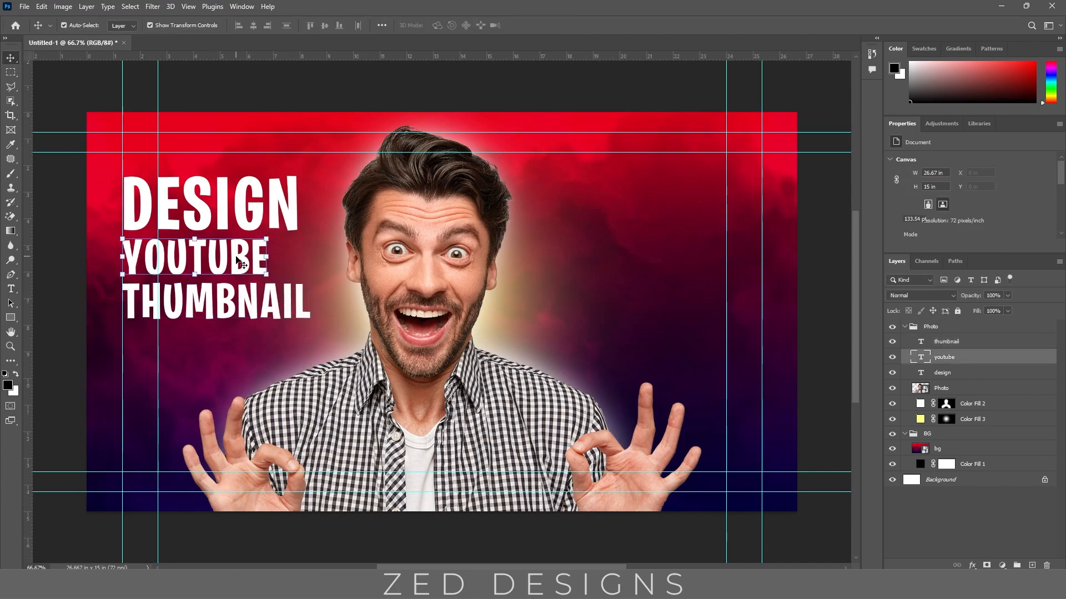
pyautogui.click(272, 94)
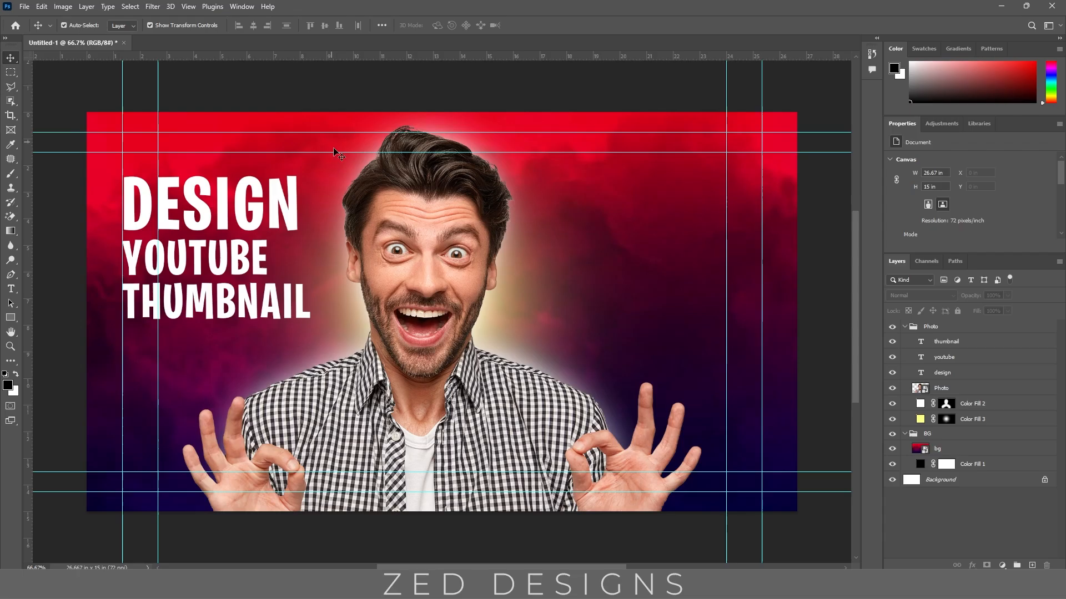
# - Place the YTIcon image across the canvas above the Photo group
pyautogui.click(560, 582)
pyautogui.moveTo(812, 171); pyautogui.dragTo(444, 318)
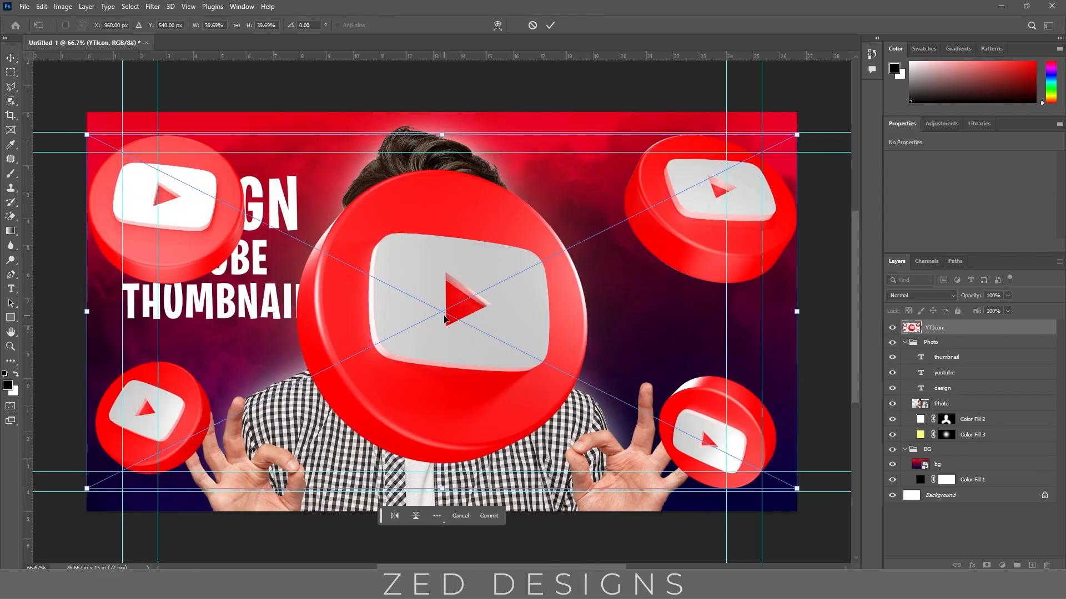
pyautogui.click(550, 25)
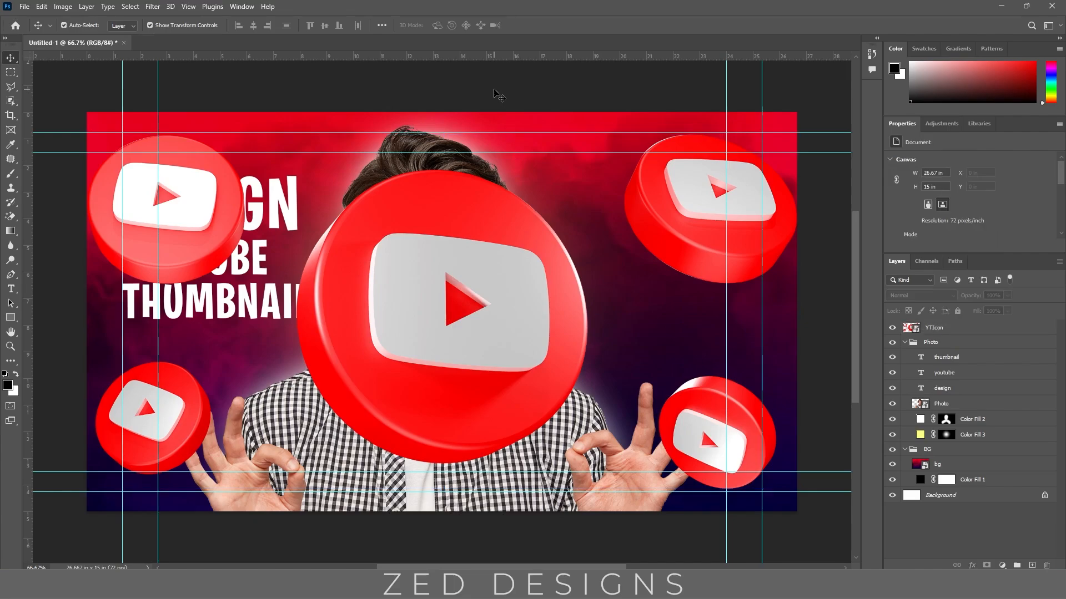
# - Select a rectangle around the large central YouTube icon and mask the YTIcon layer to hide the four smaller icons
pyautogui.press('m')
pyautogui.moveTo(269, 153); pyautogui.dragTo(604, 472)
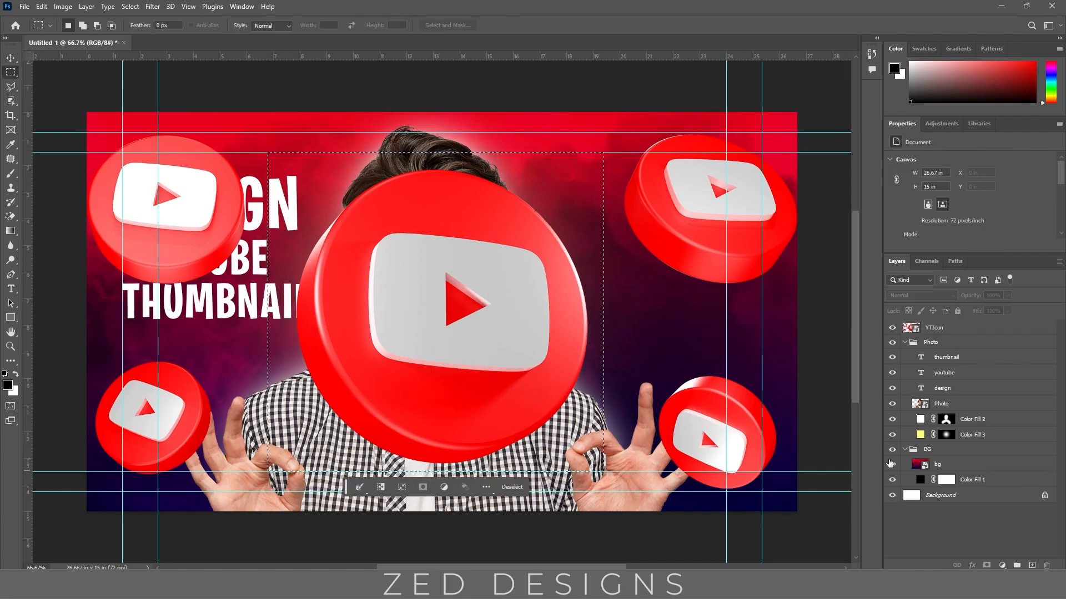
pyautogui.click(928, 329)
pyautogui.click(986, 565)
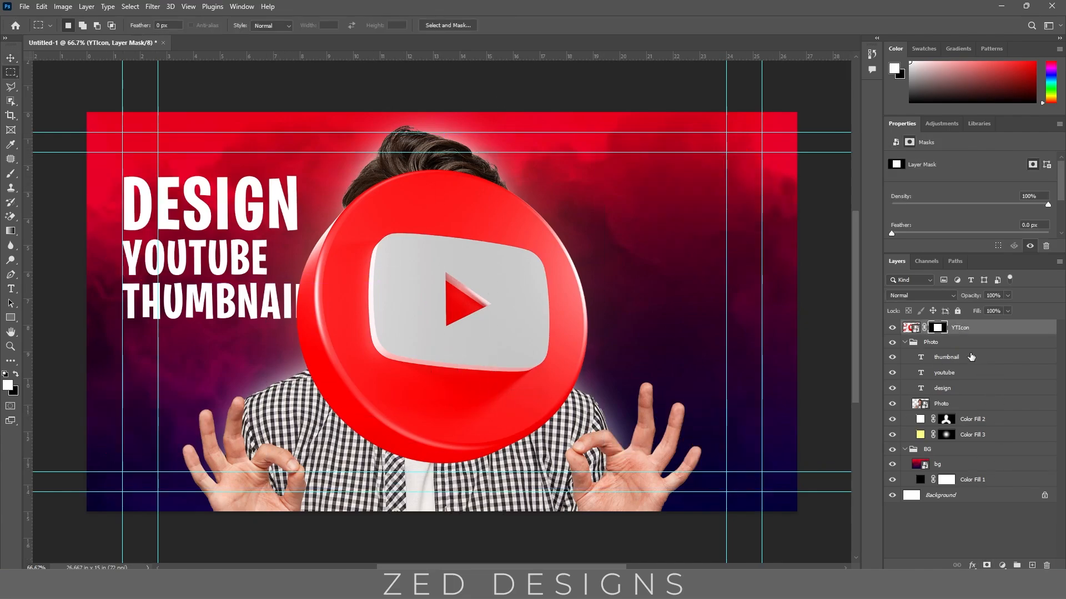
# - Apply the YTIcon layer's mask permanently to its pixels
pyautogui.press('v')
pyautogui.rightClick(982, 328)
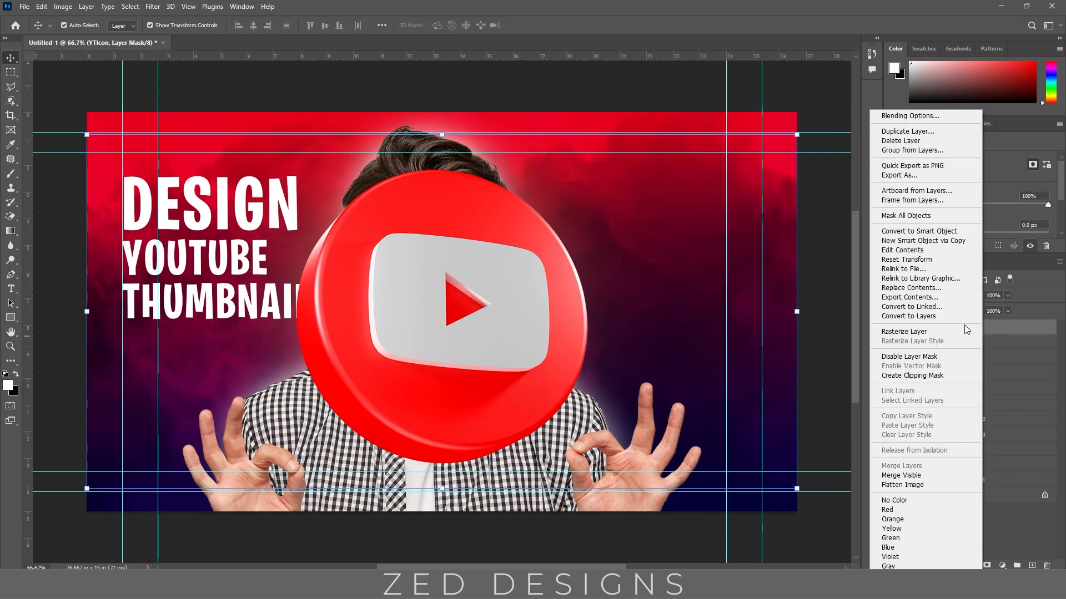
pyautogui.press('Escape')
pyautogui.click(910, 328)
pyautogui.rightClick(938, 330)
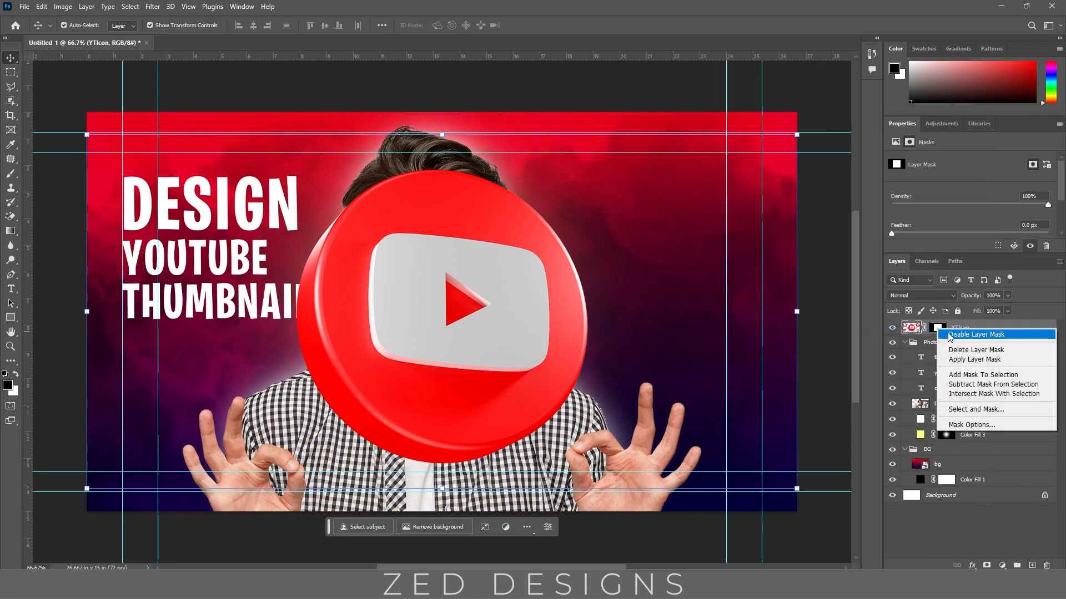
pyautogui.click(975, 359)
# - Shrink the YouTube icon to about 1.56 in wide and place it just after the word YOUTUBE, nudging it closer to the text
pyautogui.hotkey('ctrl', 't')
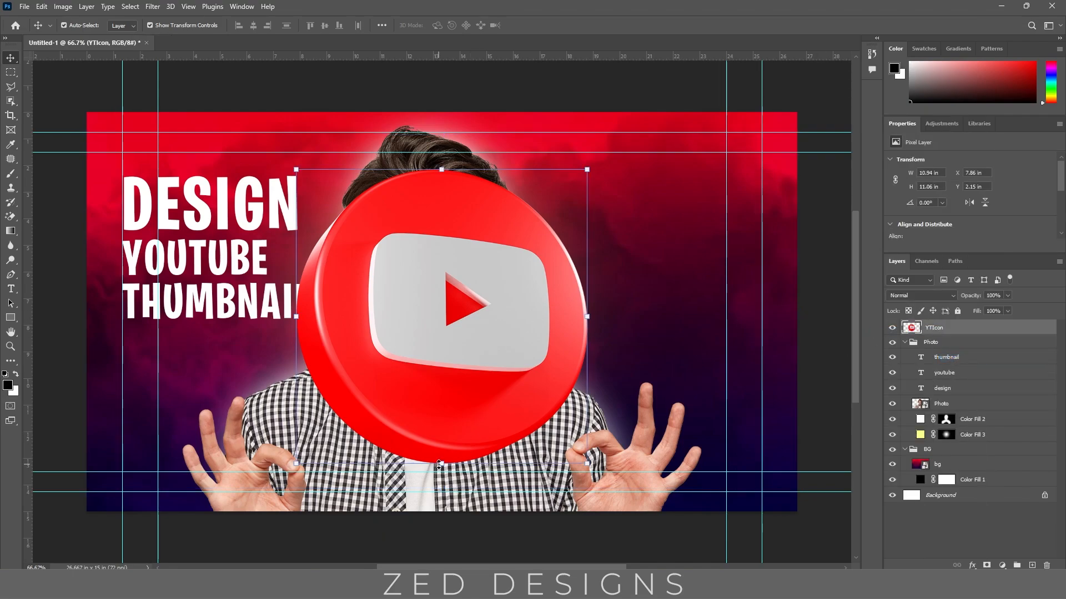
pyautogui.moveTo(441, 463); pyautogui.dragTo(311, 252)
pyautogui.press('Return')
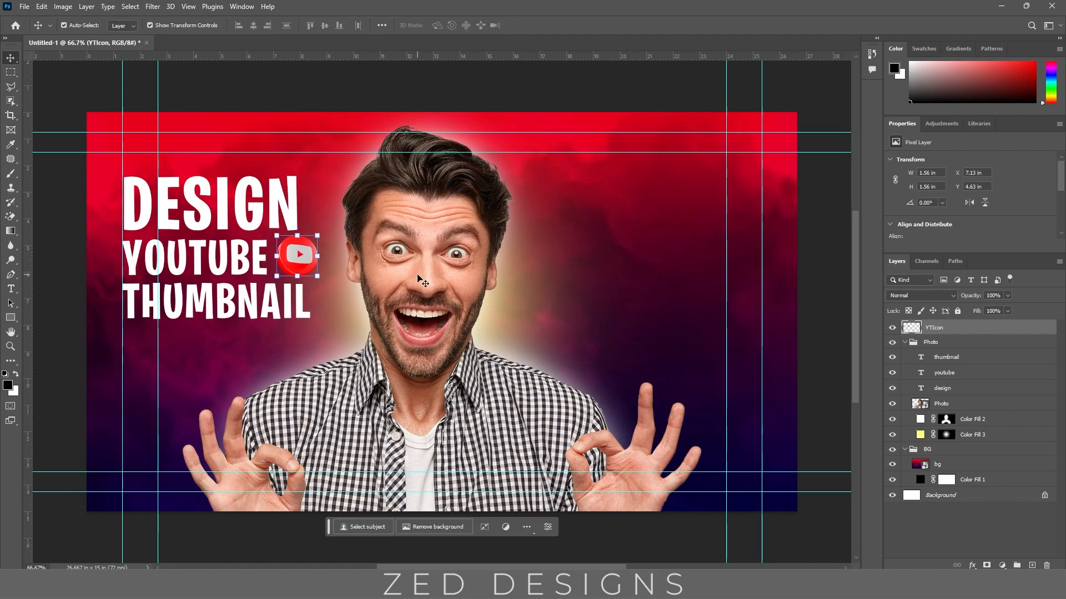
pyautogui.press('Left')
pyautogui.press('Left')
pyautogui.press('Left')
pyautogui.press('Left')
pyautogui.press('Left')
pyautogui.press('Left')
pyautogui.press('Left')
pyautogui.press('Left')
pyautogui.press('Left')
pyautogui.press('Left')
pyautogui.press('Left')
pyautogui.press('Left')
pyautogui.click(354, 95)
# - Select the three text lines and the YouTube icon, enlarge them together to about 121% and skew them upward to the right by about 5°
pyautogui.moveTo(150, 233); pyautogui.dragTo(172, 251)
pyautogui.keyDown('ctrl'); pyautogui.click(315, 254); pyautogui.keyUp('ctrl')
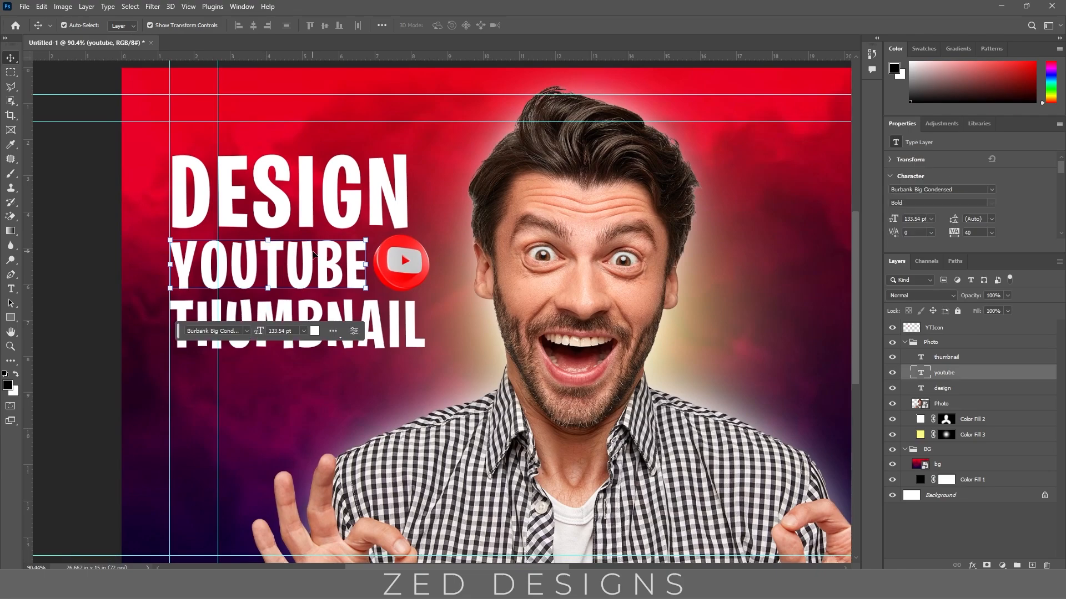
pyautogui.click(405, 211)
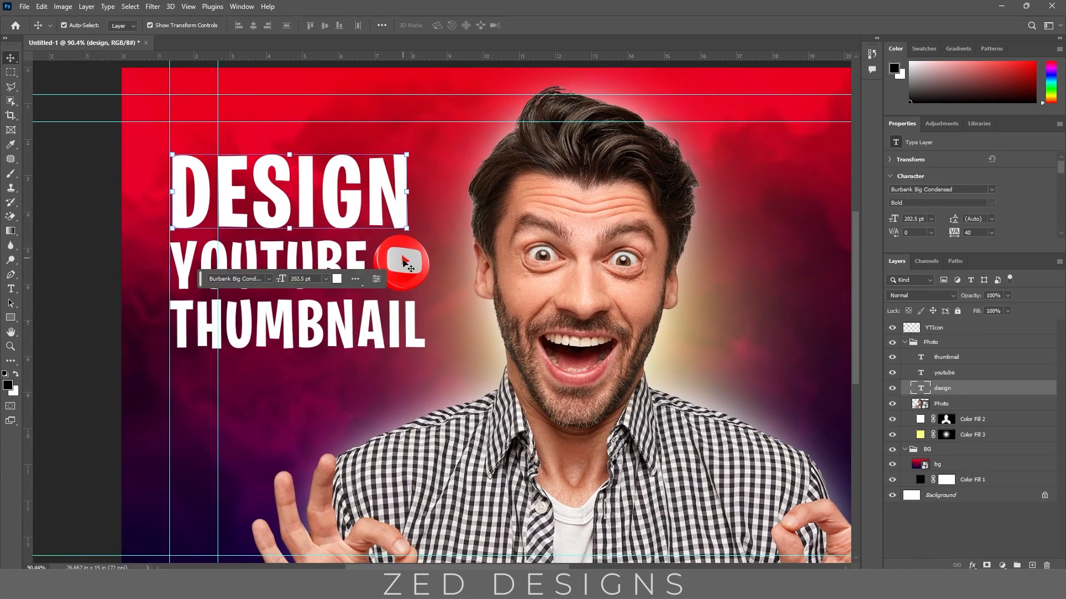
pyautogui.keyDown('shift'); pyautogui.click(404, 261); pyautogui.keyUp('shift')
pyautogui.keyDown('shift'); pyautogui.click(357, 263); pyautogui.keyUp('shift')
pyautogui.keyDown('shift'); pyautogui.click(376, 340); pyautogui.keyUp('shift')
pyautogui.moveTo(364, 288); pyautogui.dragTo(304, 287)
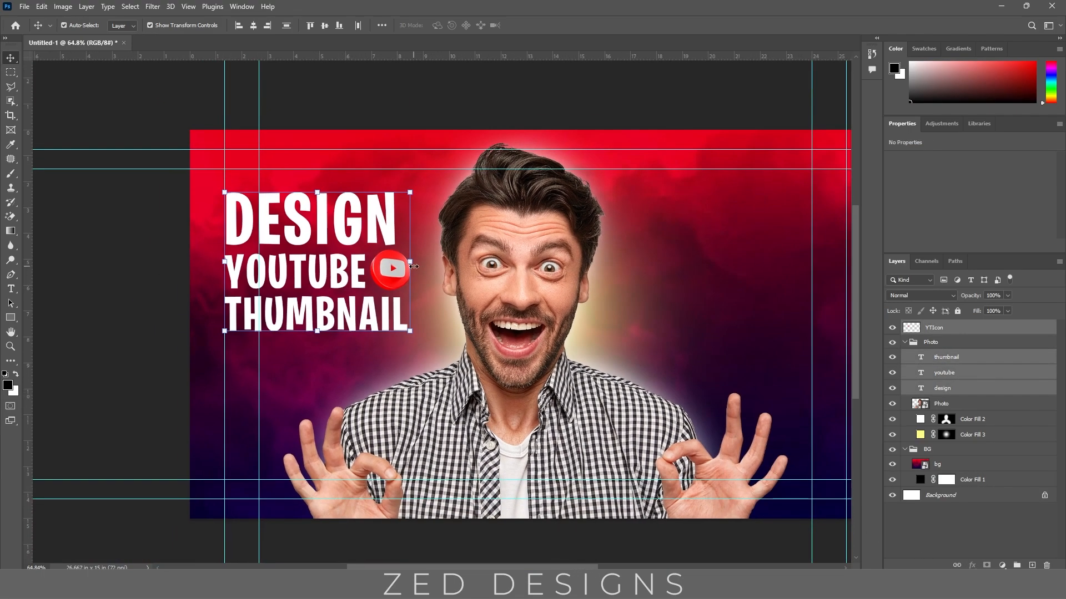
pyautogui.moveTo(413, 266); pyautogui.dragTo(436, 243)
pyautogui.moveTo(225, 262); pyautogui.dragTo(212, 264)
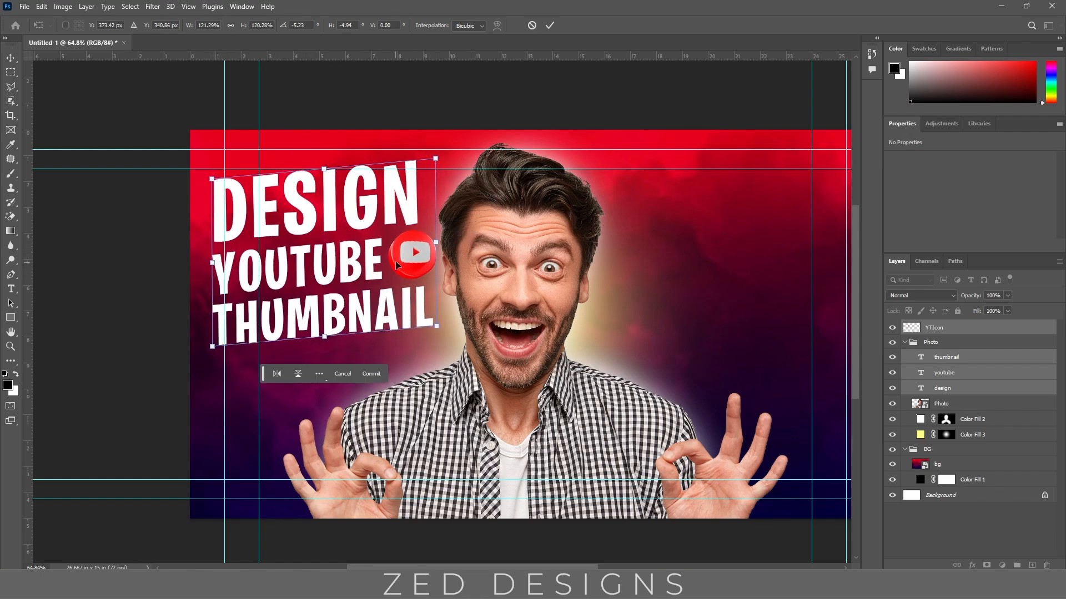
# - Move the skewed text and icon block slightly down and enlarge it to about 124%
pyautogui.moveTo(398, 265); pyautogui.dragTo(415, 289)
pyautogui.click(415, 277)
pyautogui.moveTo(323, 203); pyautogui.dragTo(323, 200)
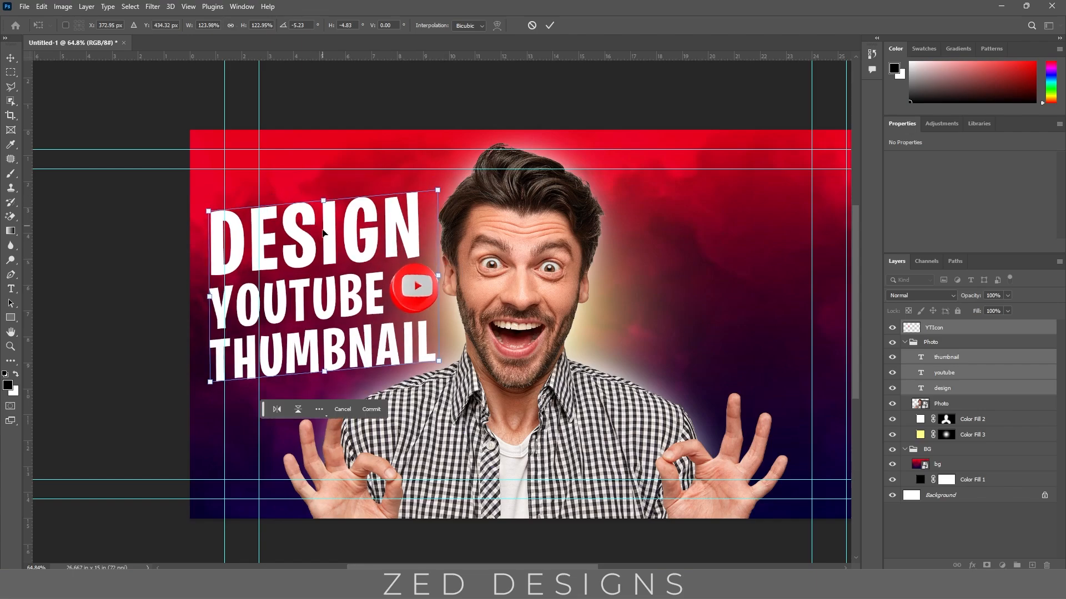
pyautogui.moveTo(365, 276); pyautogui.dragTo(366, 276)
pyautogui.press('Return')
pyautogui.click(158, 256)
# - Nudge the YouTube icon slightly to the right, away from the word YOUTUBE
pyautogui.scroll(4, 395, 278)
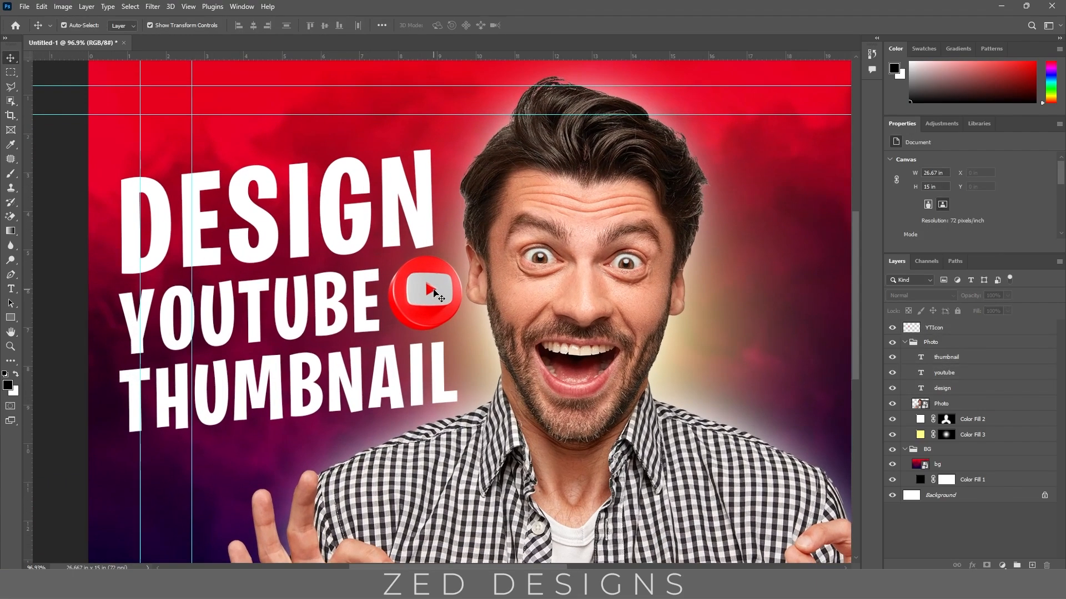
pyautogui.moveTo(433, 290); pyautogui.dragTo(472, 264)
pyautogui.press('Right')
pyautogui.press('Right')
pyautogui.press('Right')
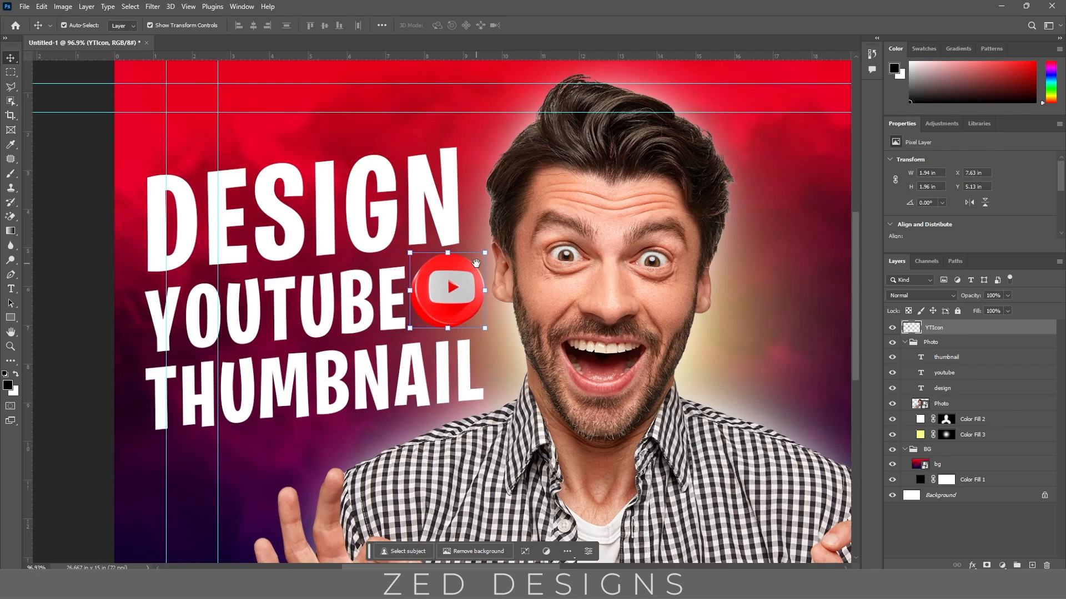
pyautogui.click(106, 203)
# - Add a black Multiply drop shadow to the DESIGN text with 50% opacity, 90° angle, 10 px distance, 24% spread and 24 px size
pyautogui.click(387, 219)
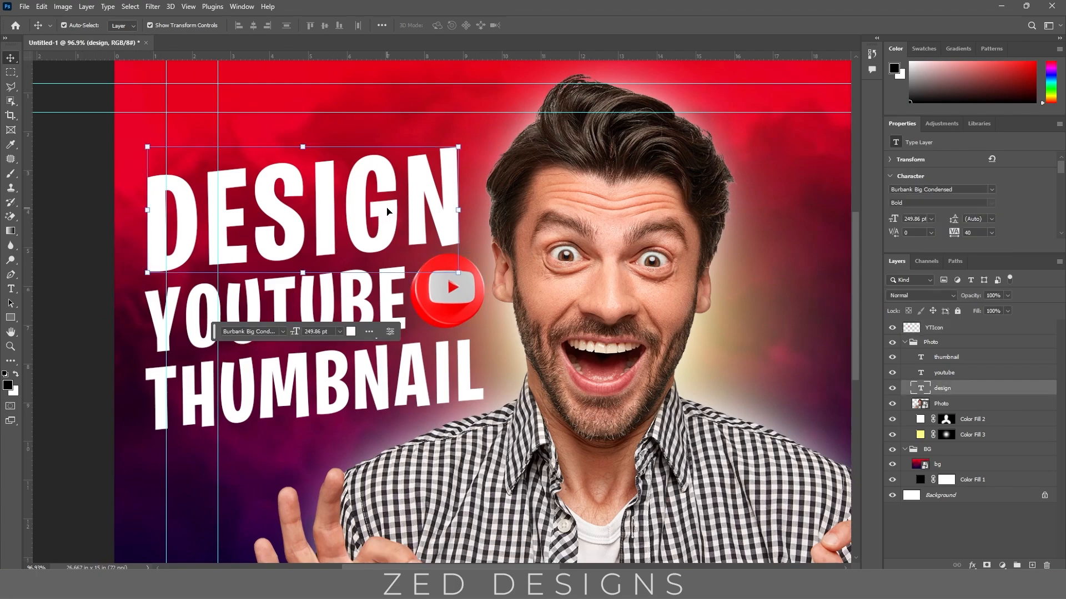
pyautogui.click(972, 566)
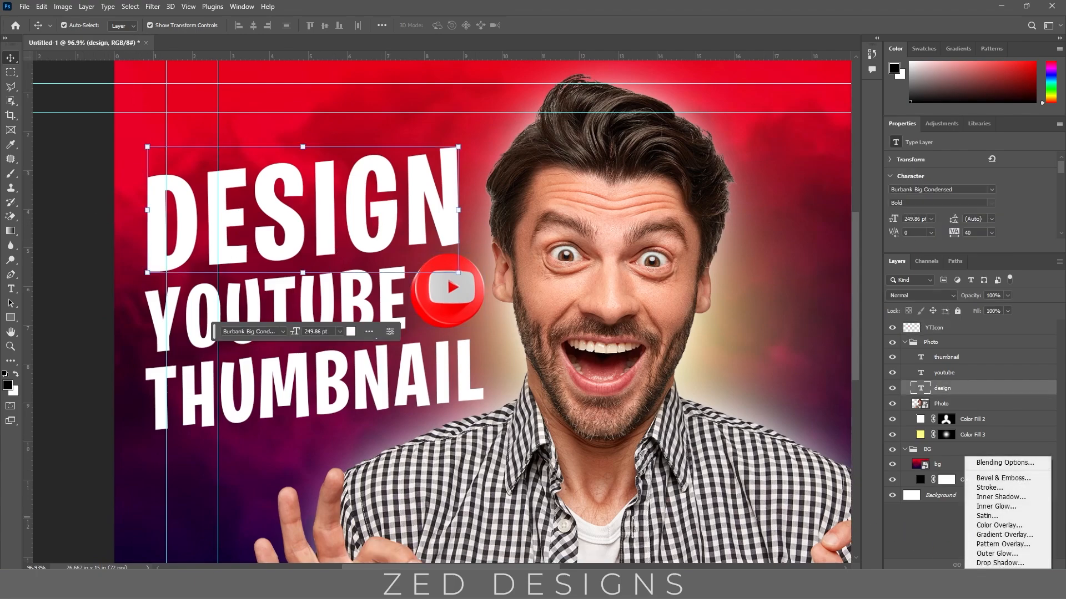
pyautogui.click(978, 563)
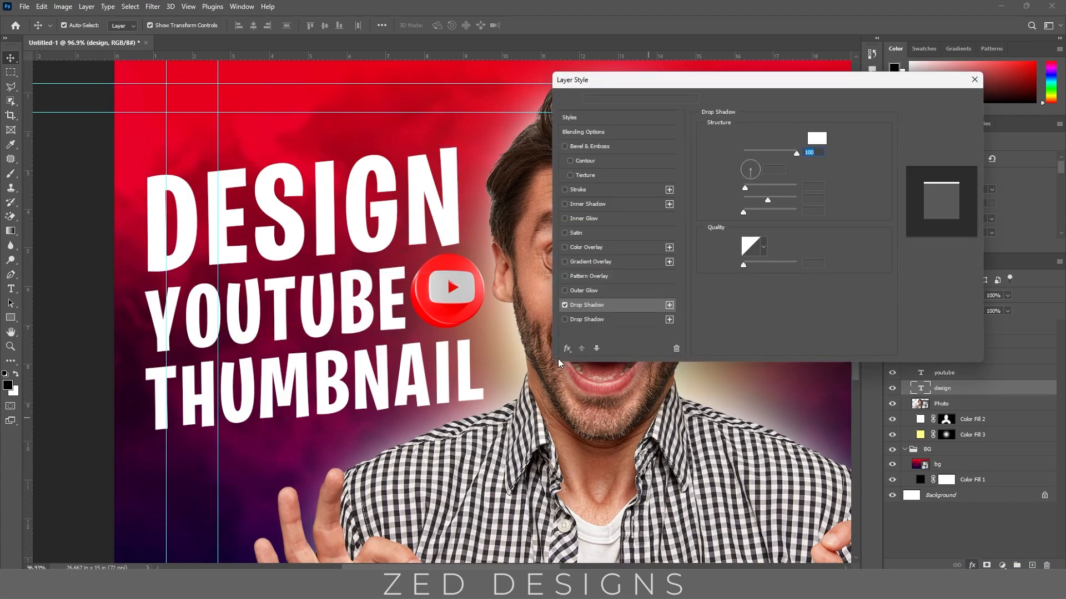
pyautogui.click(565, 305)
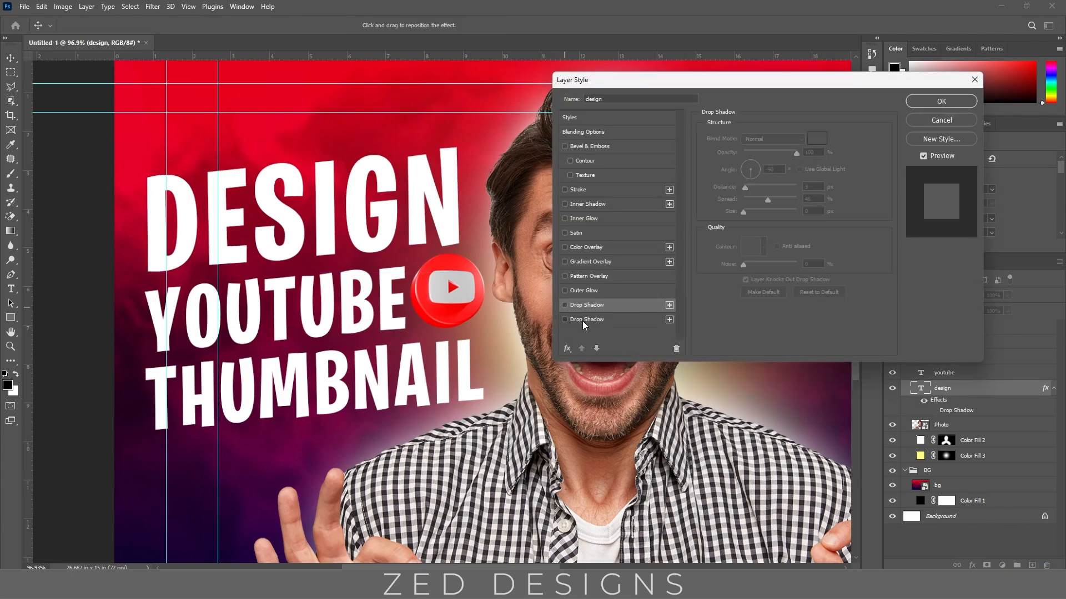
pyautogui.click(581, 320)
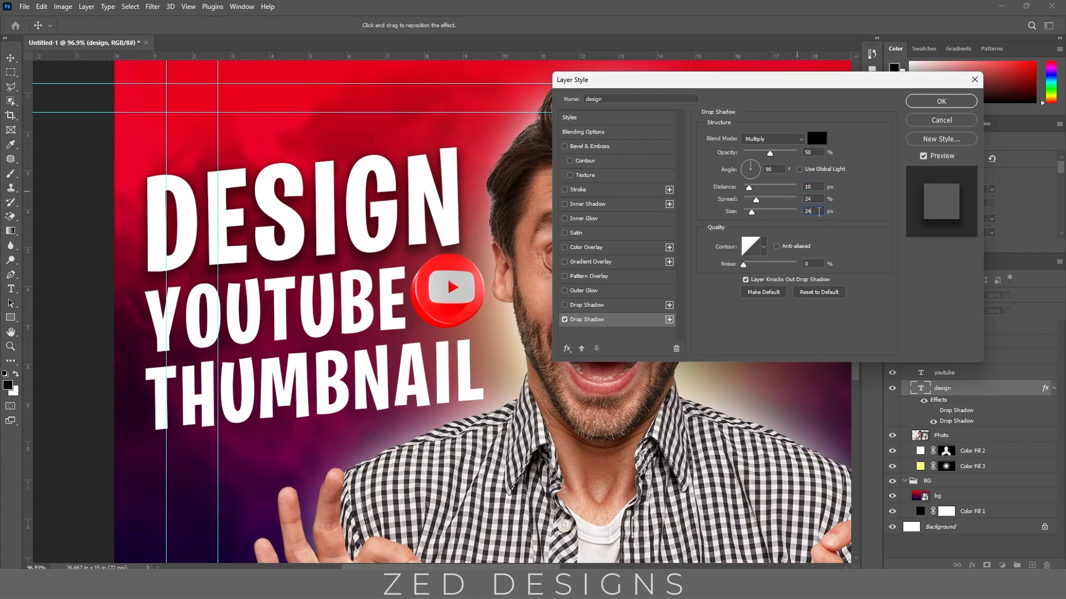
pyautogui.click(939, 100)
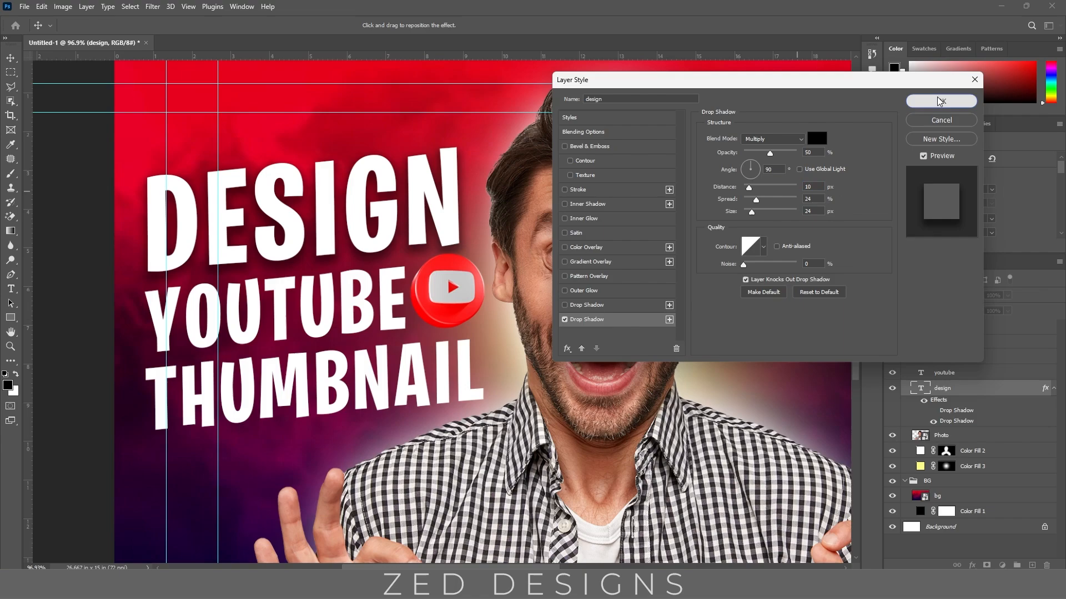
# - Give the THUMBNAIL text the same black Multiply drop shadow: 50% opacity, 90° angle, 10 px distance, 24% spread, 24 px size
pyautogui.click(465, 364)
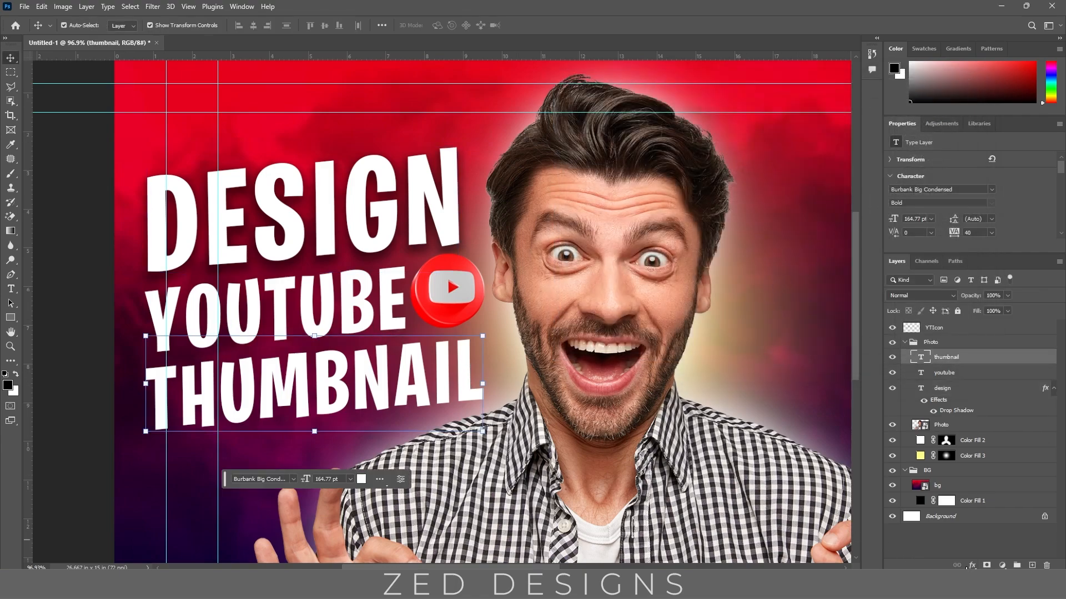
pyautogui.click(969, 567)
pyautogui.click(974, 562)
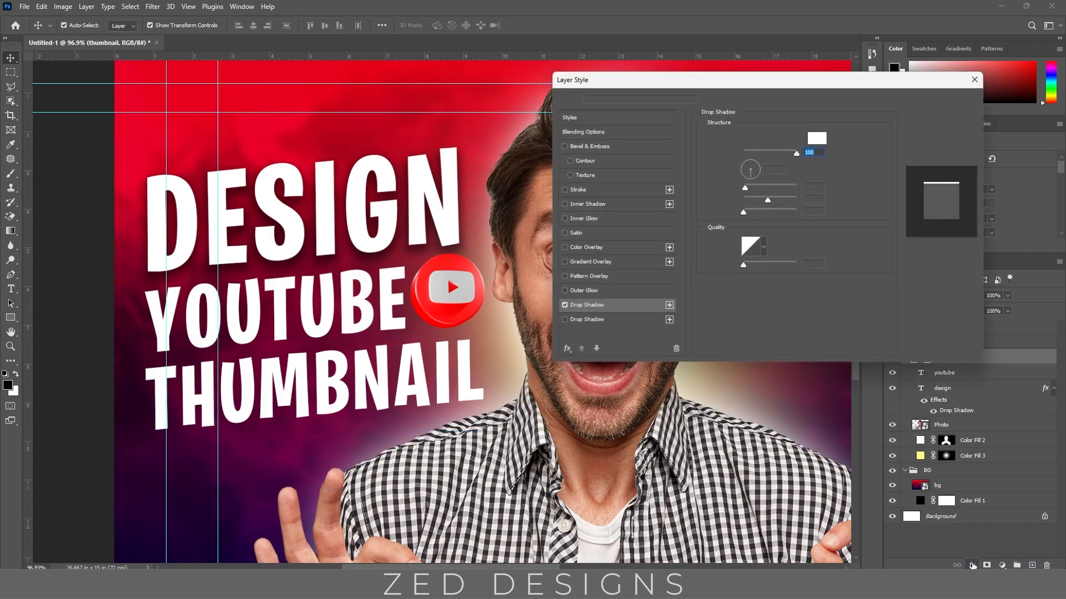
pyautogui.click(565, 305)
pyautogui.click(580, 320)
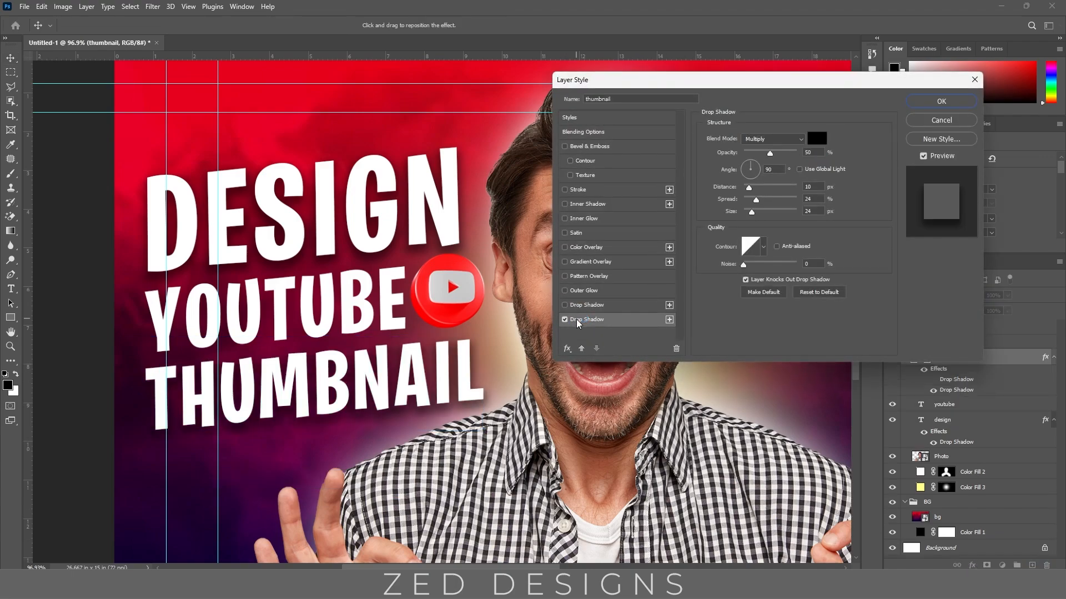
pyautogui.click(938, 105)
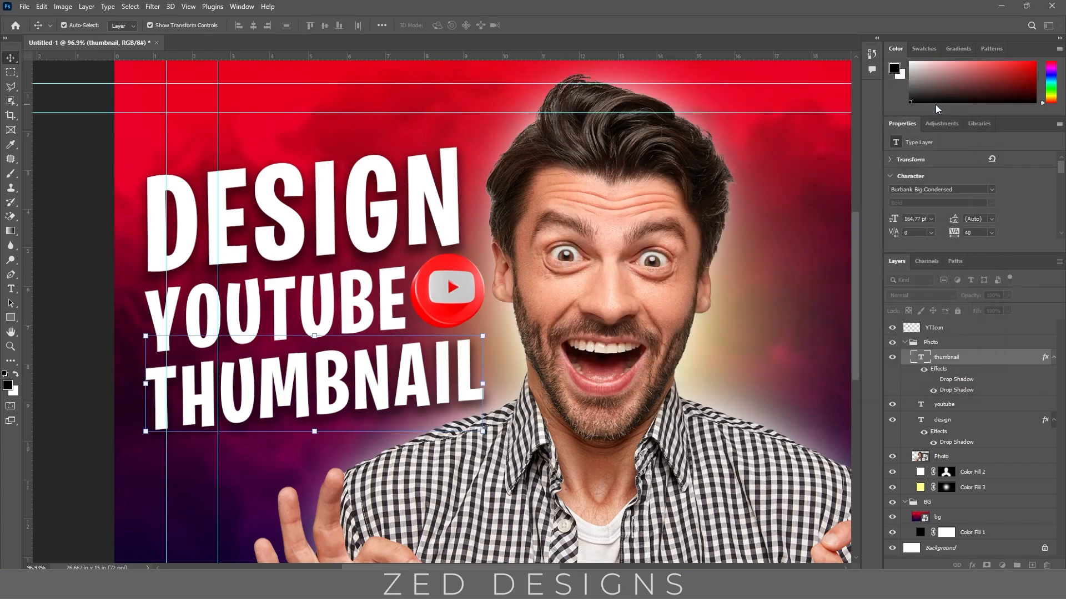
# - Apply a black Multiply drop shadow to the YOUTUBE text at 50% opacity, 10 px distance, 24% spread and 24 px size
pyautogui.click(389, 306)
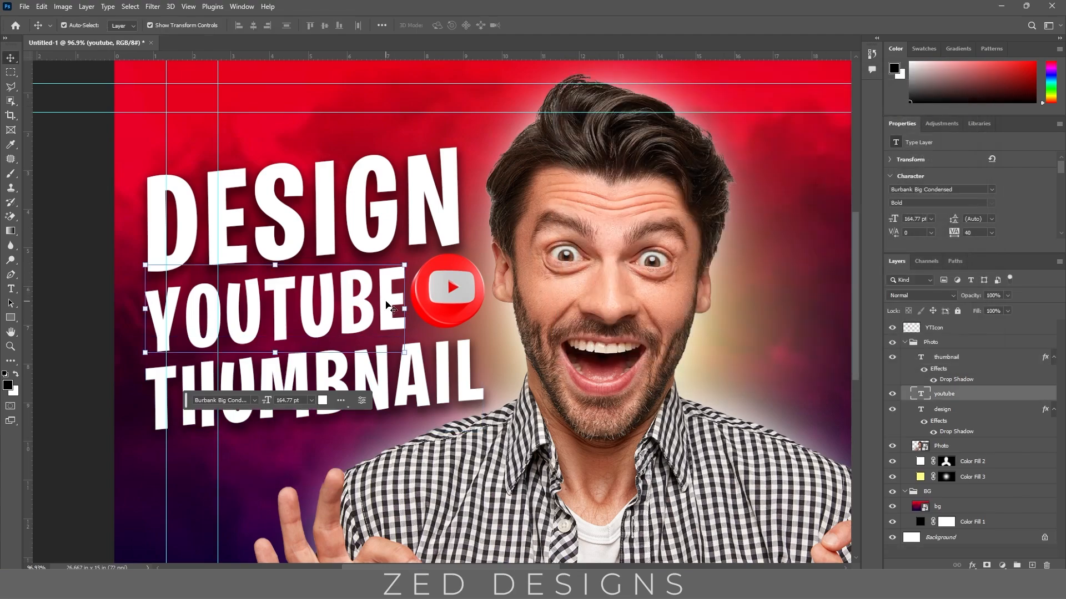
pyautogui.click(972, 565)
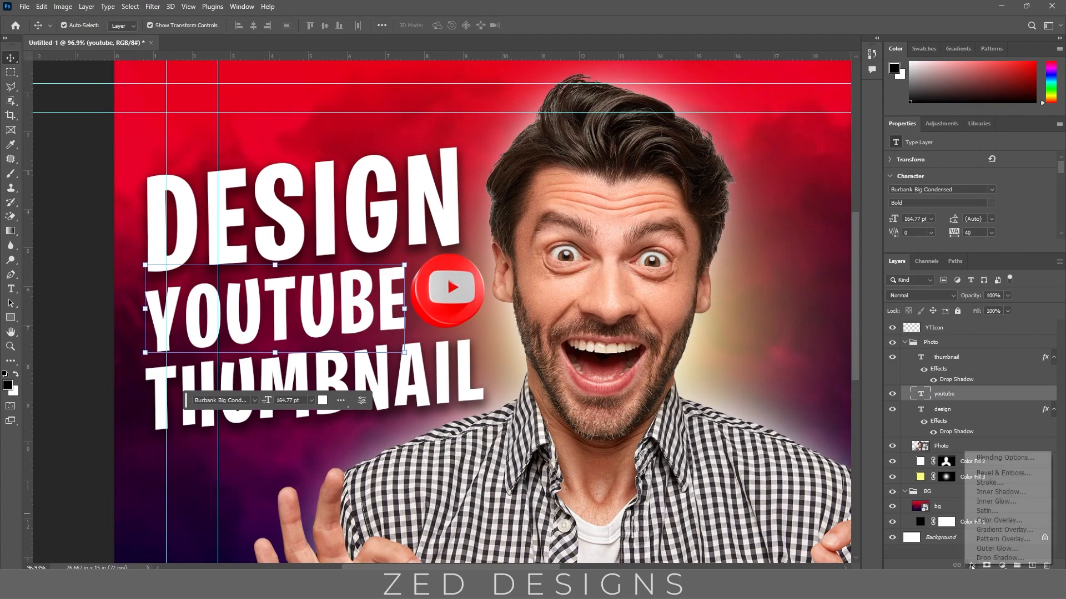
pyautogui.click(993, 457)
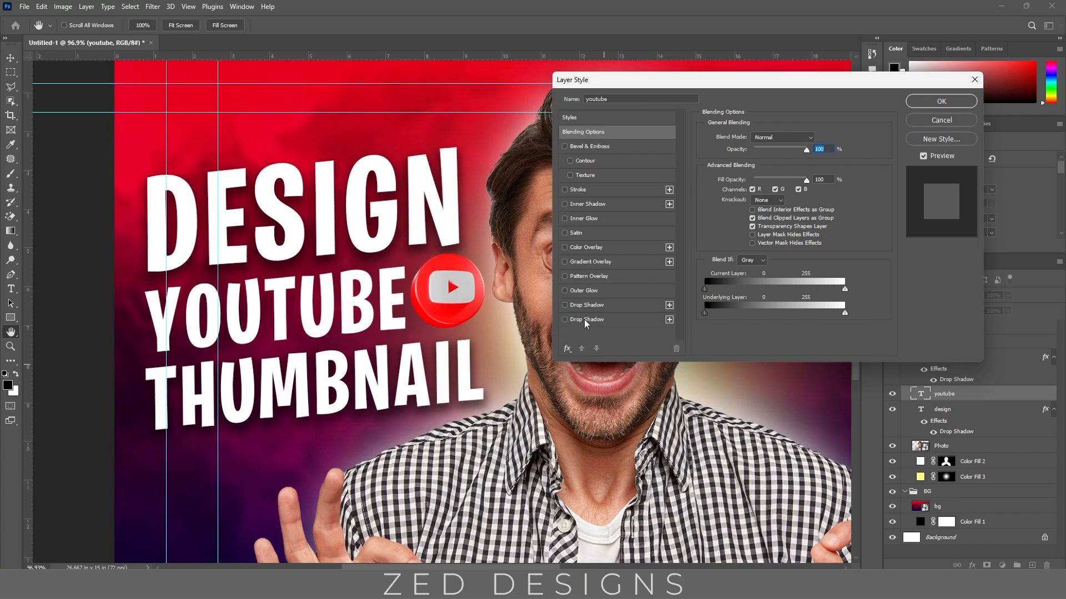
pyautogui.click(586, 320)
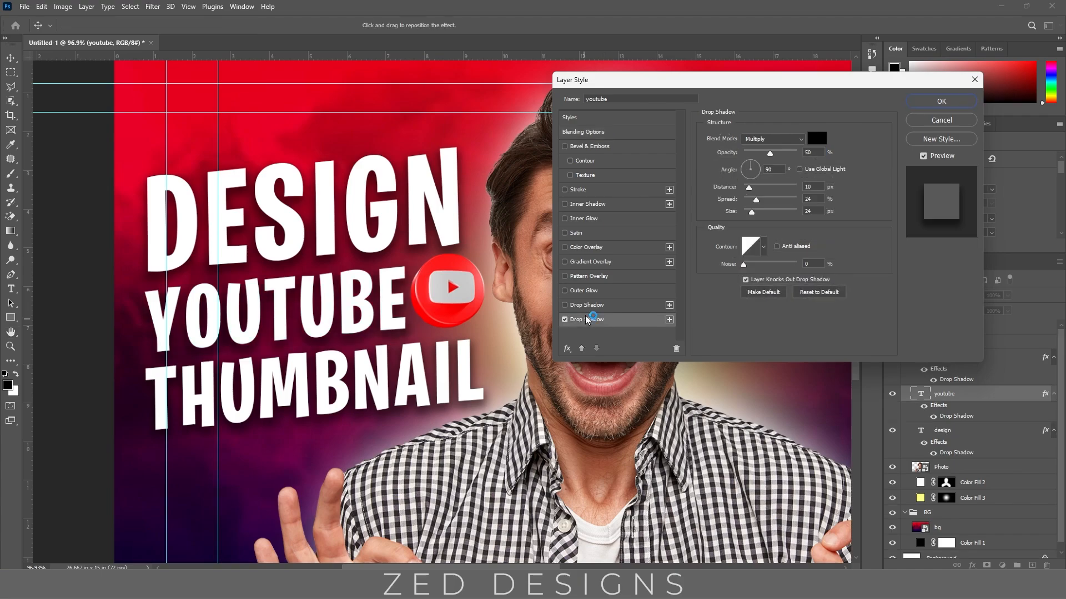
# - Add an orange-to-yellow gradient overlay (FF6C00 to E4FF00) to YOUTUBE, plus a white Normal drop shadow at -90° with 3 px distance
pyautogui.click(582, 263)
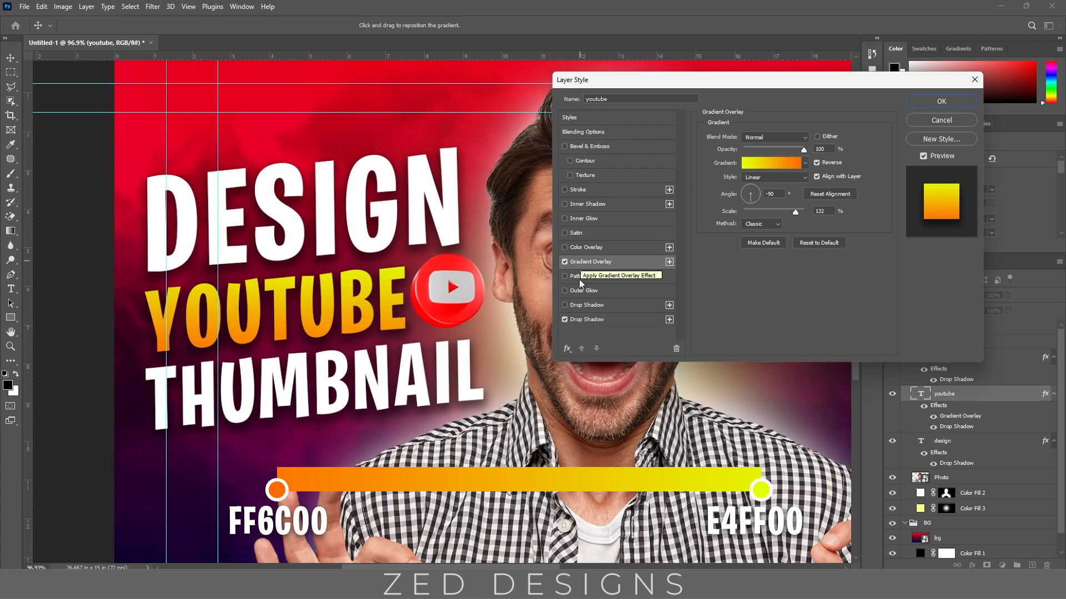
pyautogui.click(578, 304)
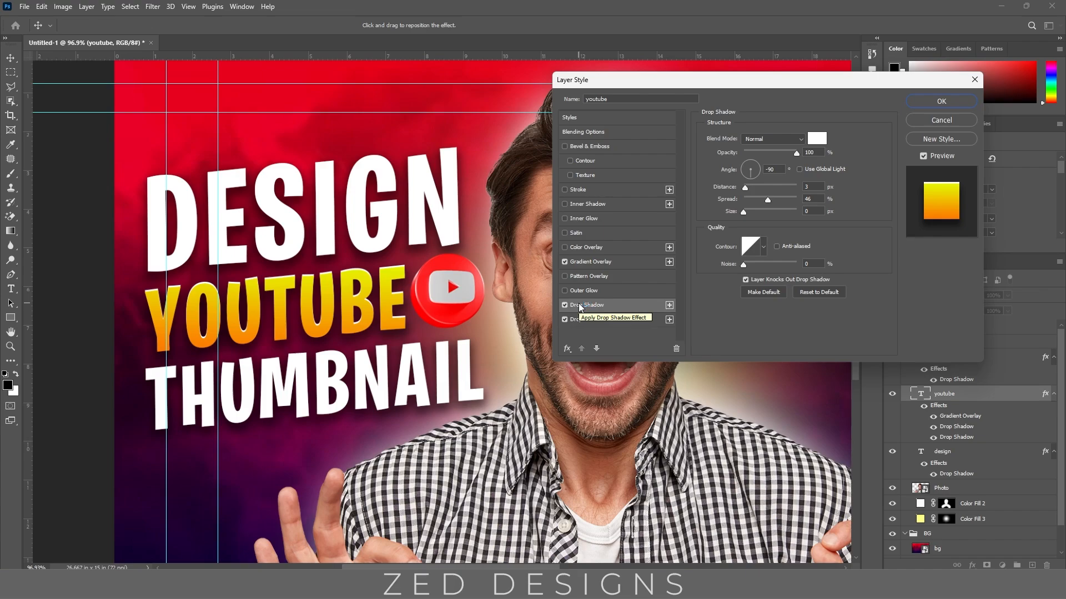
pyautogui.click(940, 101)
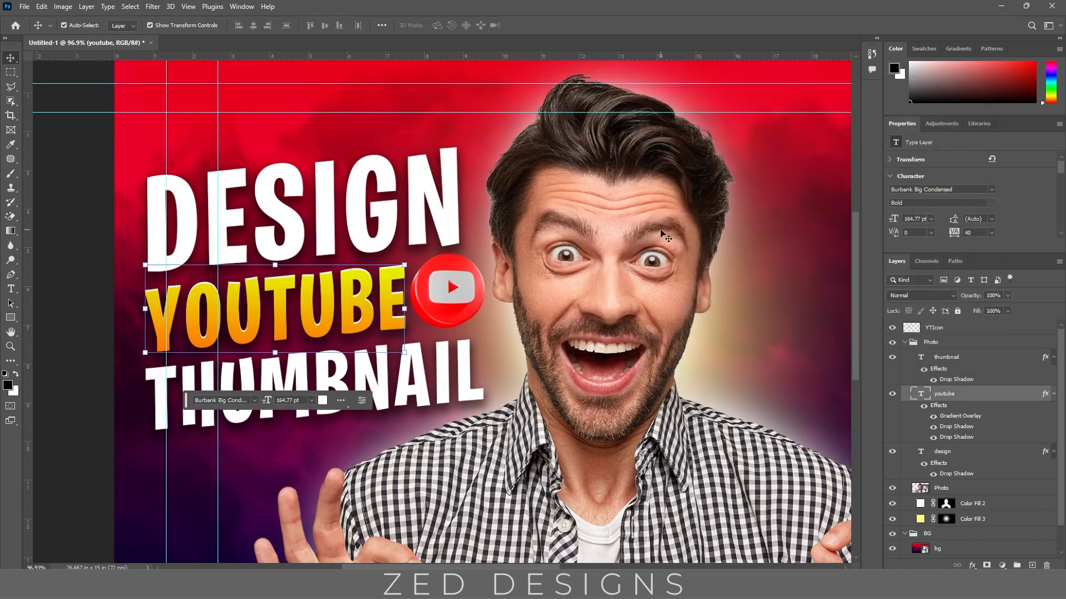
# - Convert the YouTube icon layer to a smart object
pyautogui.click(477, 296)
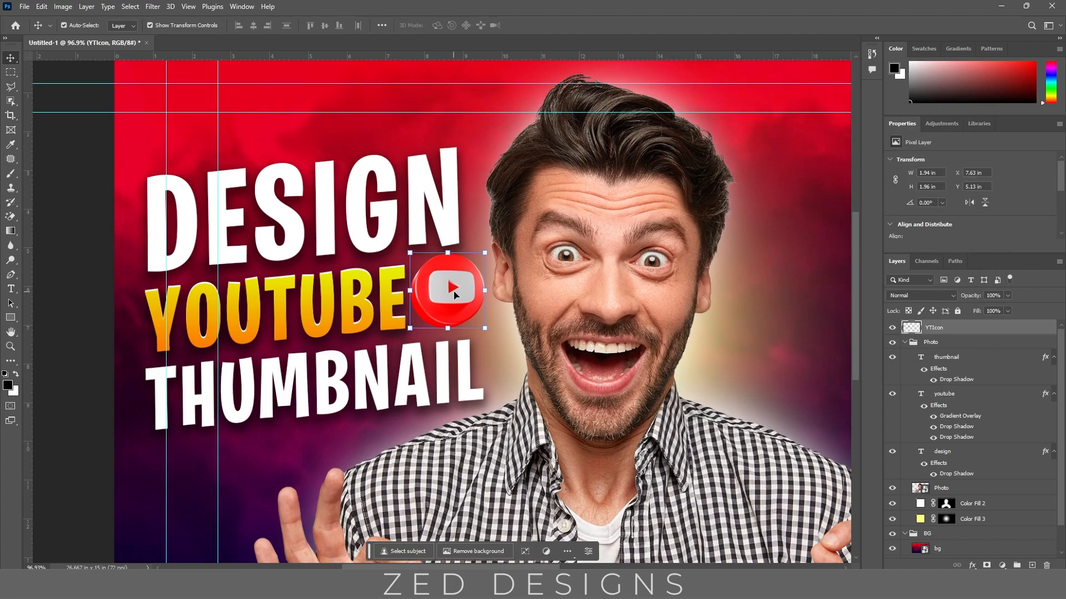
pyautogui.rightClick(961, 329)
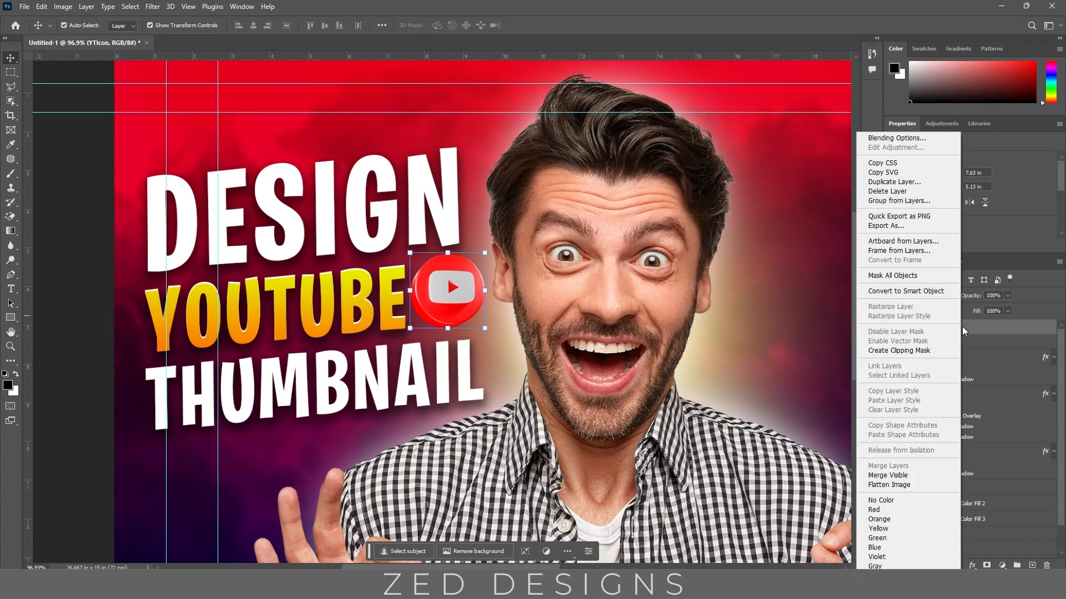
pyautogui.click(931, 290)
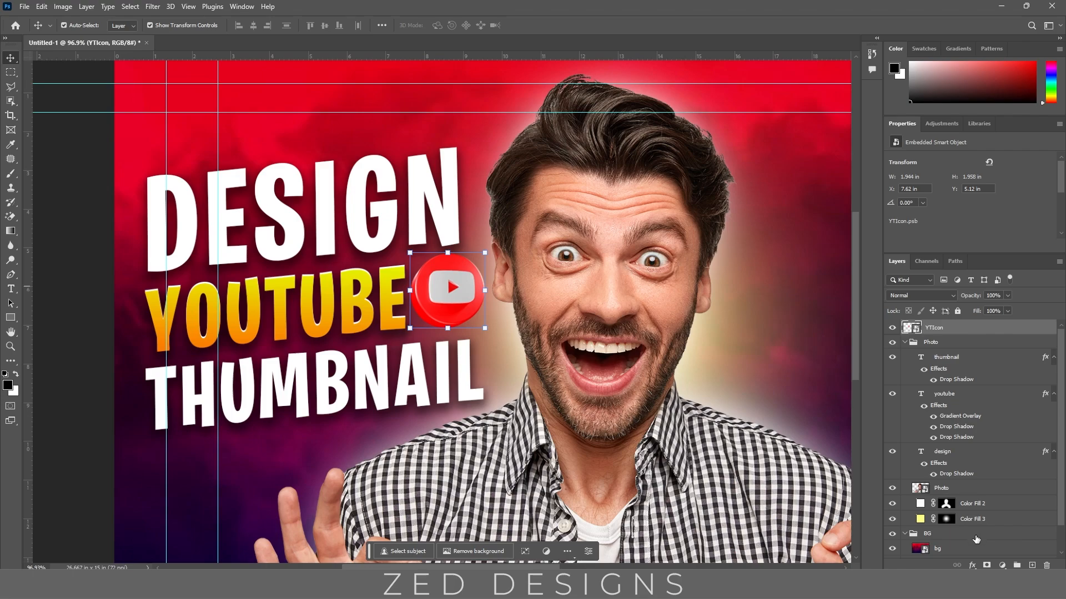
# - Apply a Motion Blur to the YouTube icon with a 13° angle and a distance of 6 pixels
pyautogui.click(153, 6)
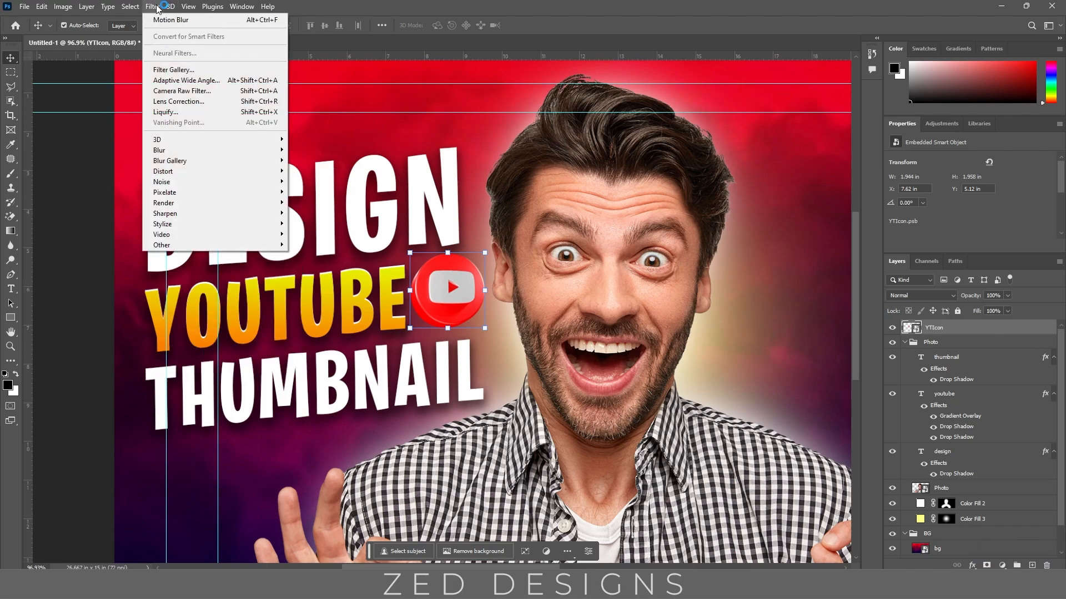
pyautogui.moveTo(183, 149)
pyautogui.click(315, 213)
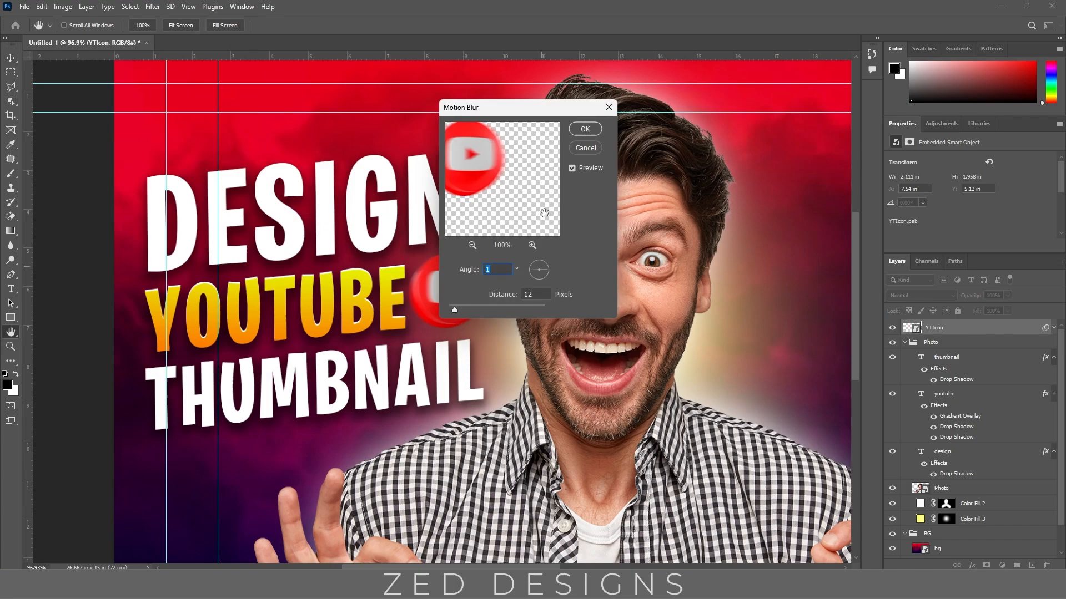
pyautogui.moveTo(536, 108); pyautogui.dragTo(626, 108)
pyautogui.write('13')
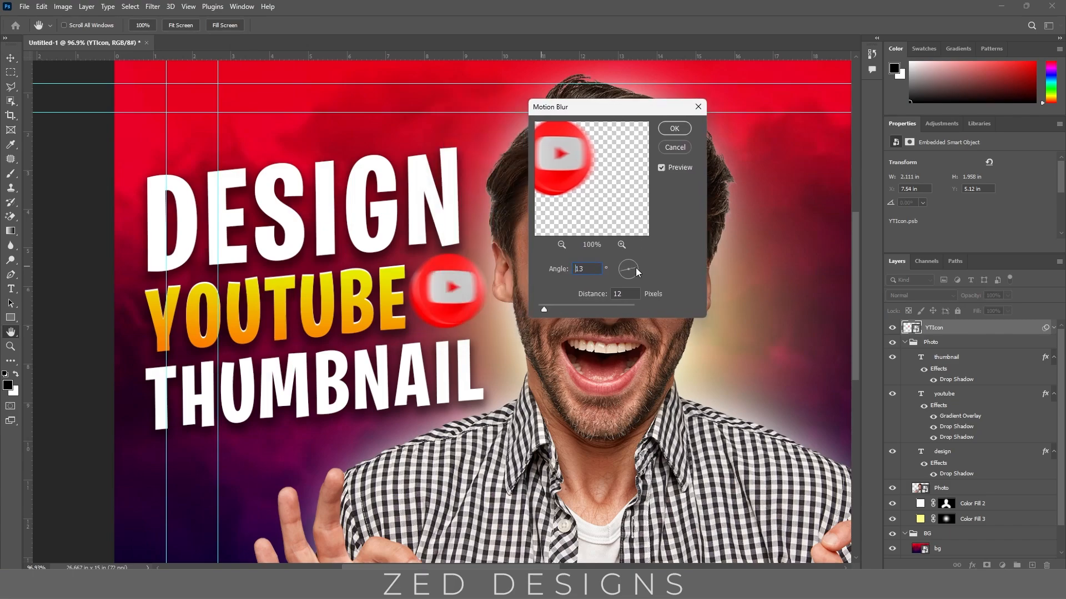
pyautogui.moveTo(639, 268); pyautogui.dragTo(639, 267)
pyautogui.write('6')
pyautogui.click(675, 129)
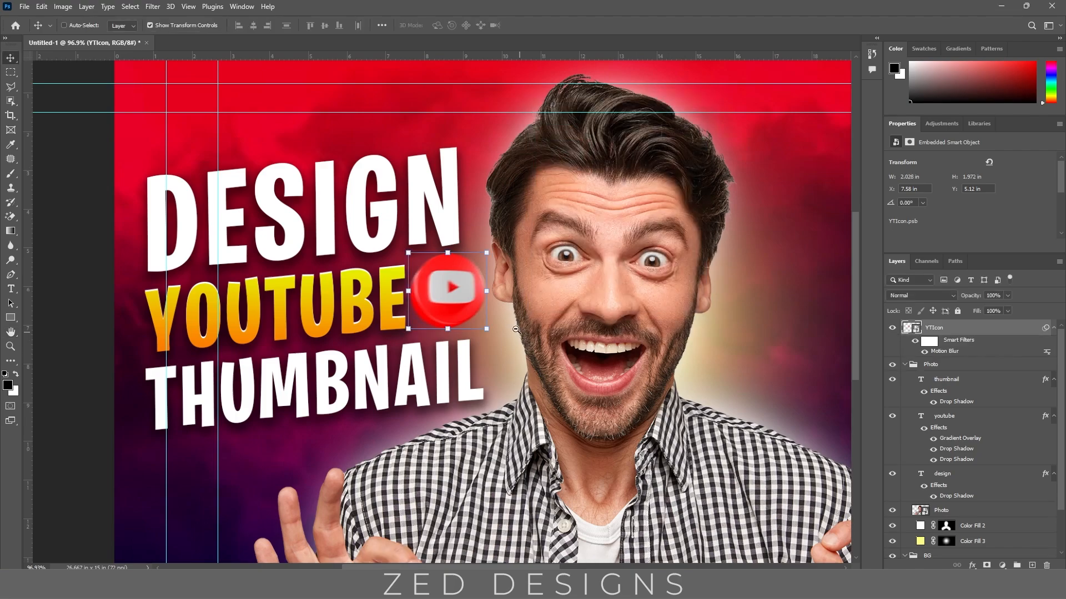
# - Duplicate the DESIGN text into the empty area on the other side of the man and change its wording to THIS IS
pyautogui.press('v')
pyautogui.scroll(-4, 572, 314)
pyautogui.moveTo(573, 315); pyautogui.dragTo(419, 306)
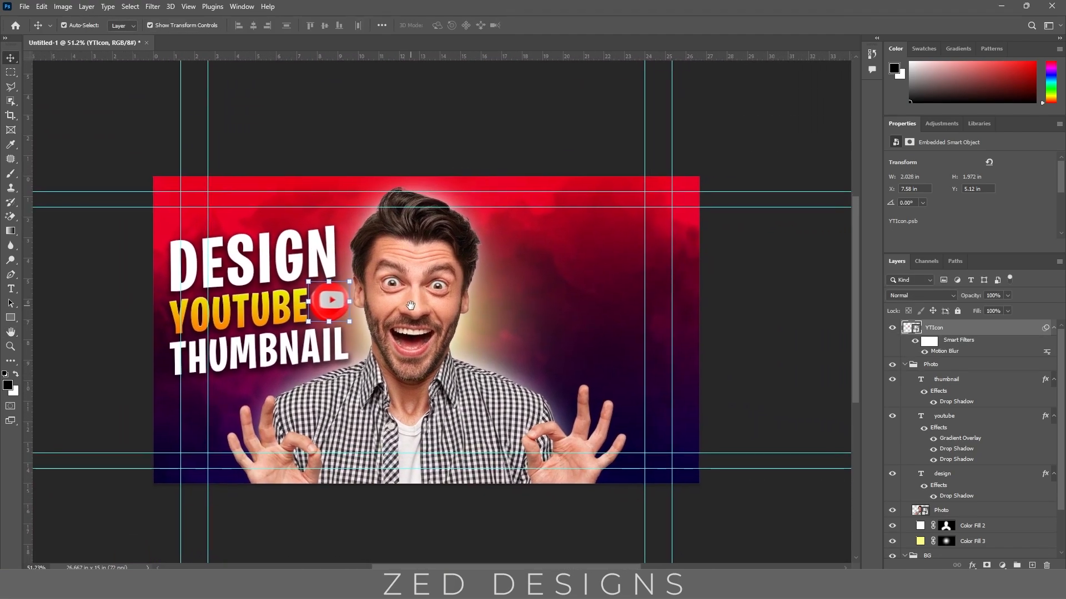
pyautogui.click(731, 332)
pyautogui.scroll(2, 466, 351)
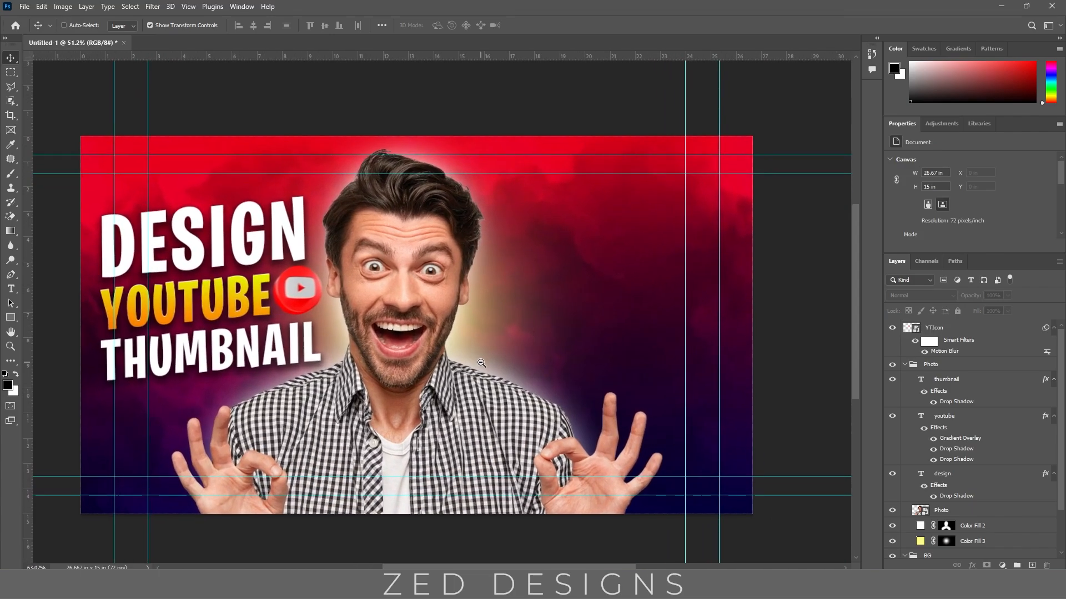
pyautogui.moveTo(452, 351); pyautogui.dragTo(476, 353)
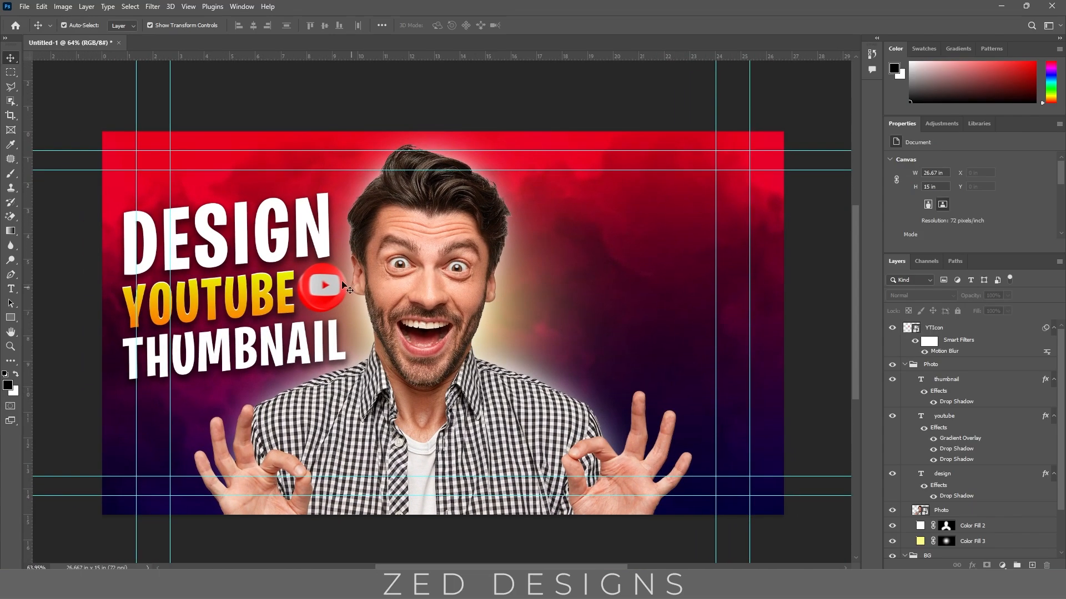
pyautogui.moveTo(291, 245); pyautogui.dragTo(693, 241)
pyautogui.doubleClick(652, 232)
pyautogui.write('THIS')
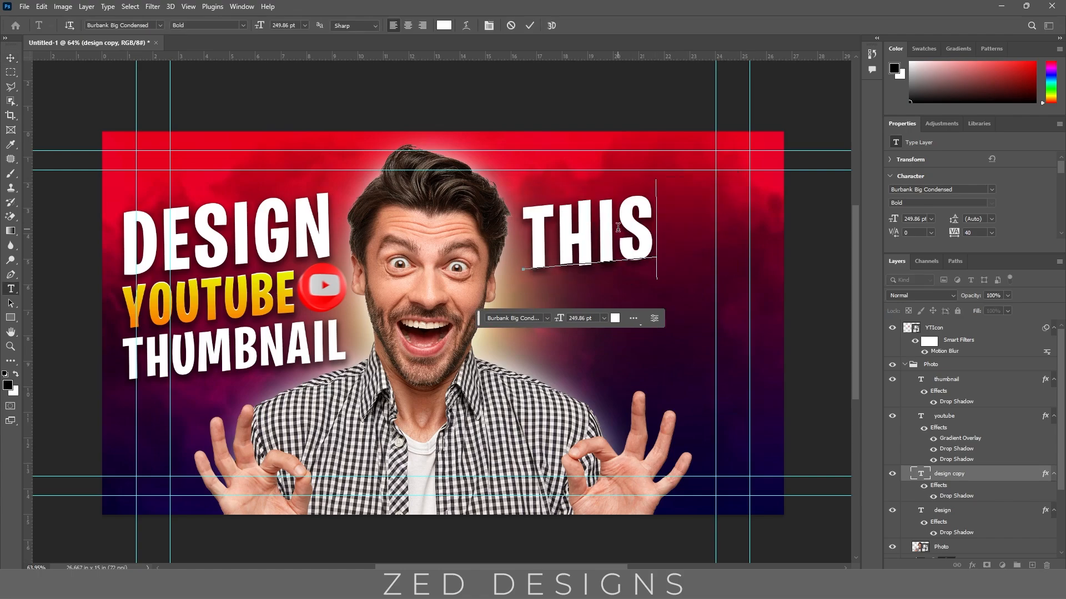
pyautogui.write(' IS')
pyautogui.hotkey('ctrl', 'Return')
pyautogui.press('v')
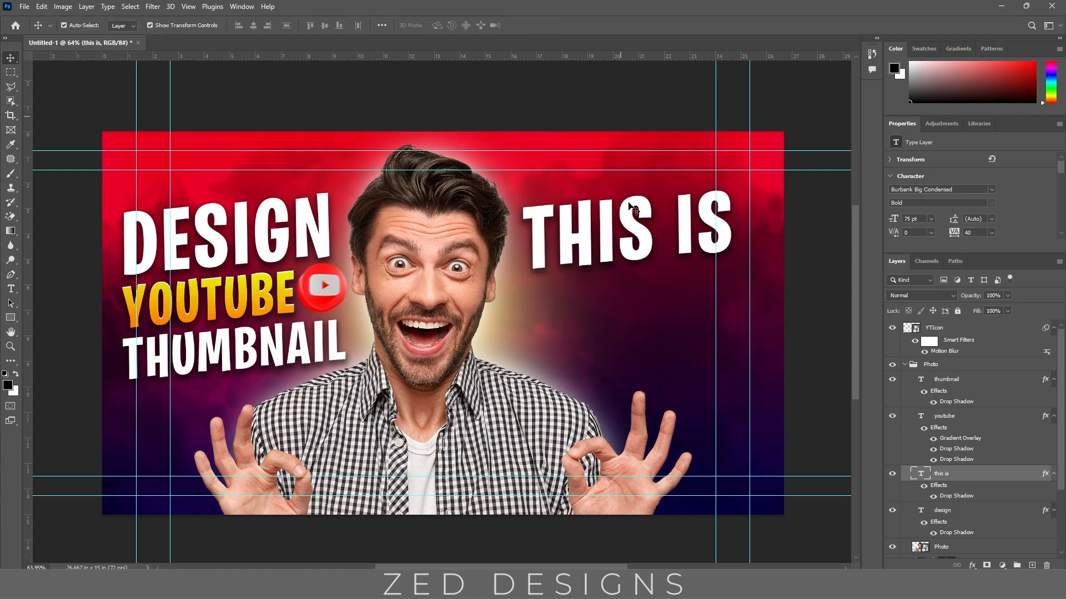
# - Duplicate the YOUTUBE text beneath THIS IS, change its wording to EASY and enlarge it to about 193%
pyautogui.moveTo(260, 298); pyautogui.dragTo(684, 288)
pyautogui.doubleClick(638, 291)
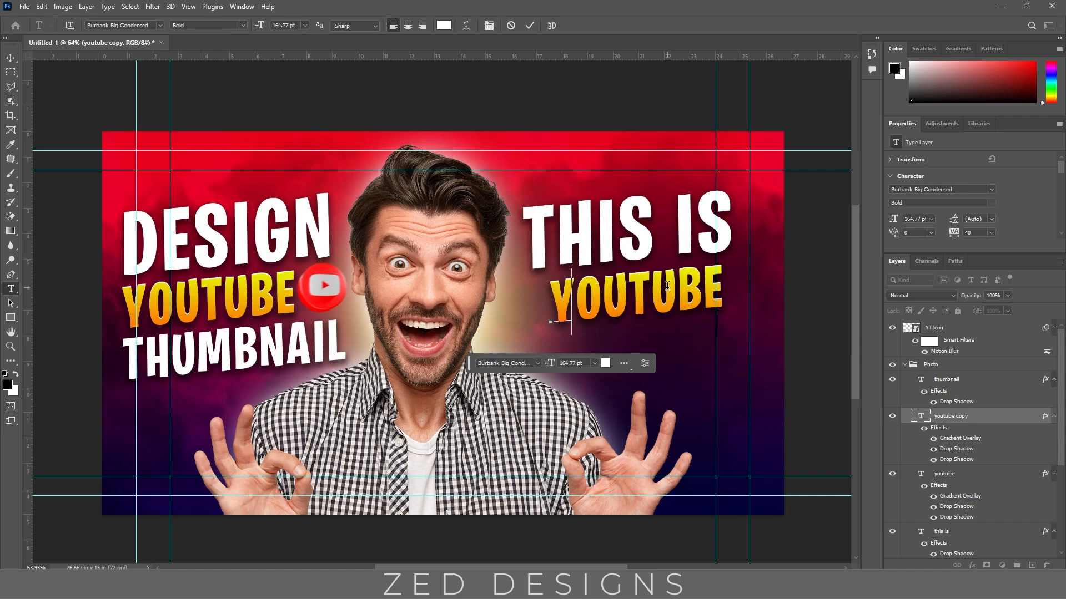
pyautogui.write('EASY')
pyautogui.hotkey('ctrl', 'Return')
pyautogui.press('v')
pyautogui.moveTo(648, 299); pyautogui.dragTo(740, 317)
pyautogui.press('Return')
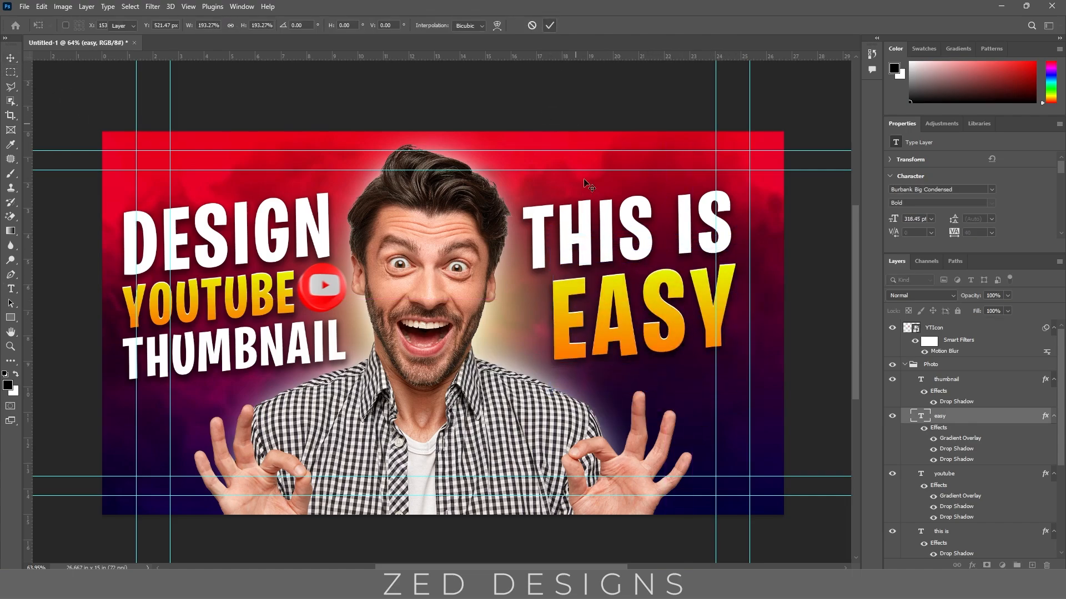
# - Shrink the THIS IS text slightly and place it just above EASY so their widths roughly match
pyautogui.click(583, 228)
pyautogui.moveTo(524, 231); pyautogui.dragTo(554, 232)
pyautogui.moveTo(645, 236); pyautogui.dragTo(636, 248)
pyautogui.press('Return')
# - Select THIS IS and EASY together, shift them slightly left toward the man, and deselect them
pyautogui.click(659, 302)
pyautogui.keyDown('shift'); pyautogui.click(648, 245); pyautogui.keyUp('shift')
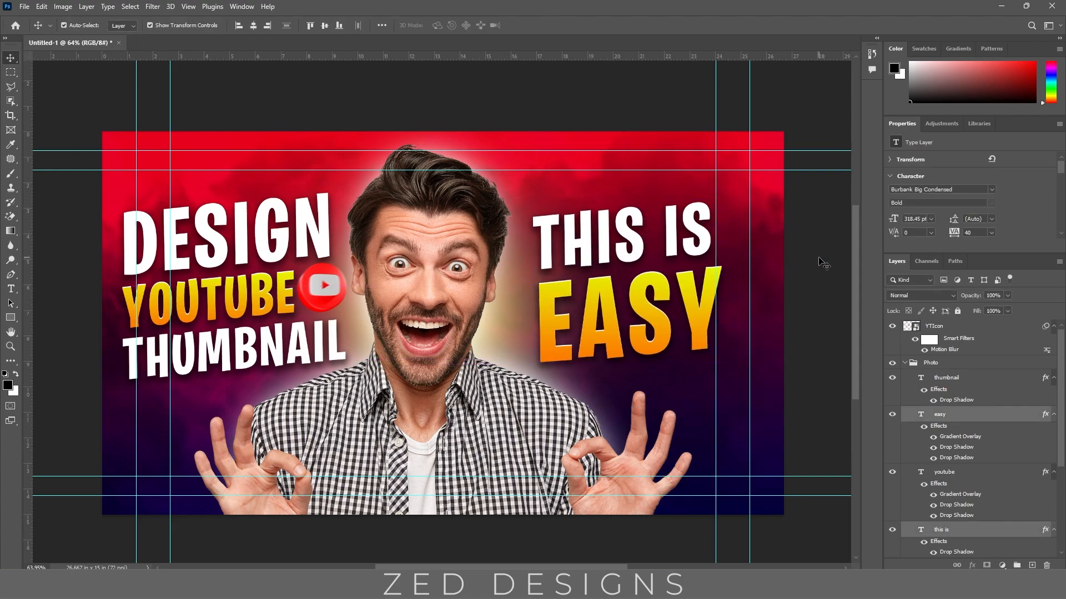
pyautogui.click(824, 263)
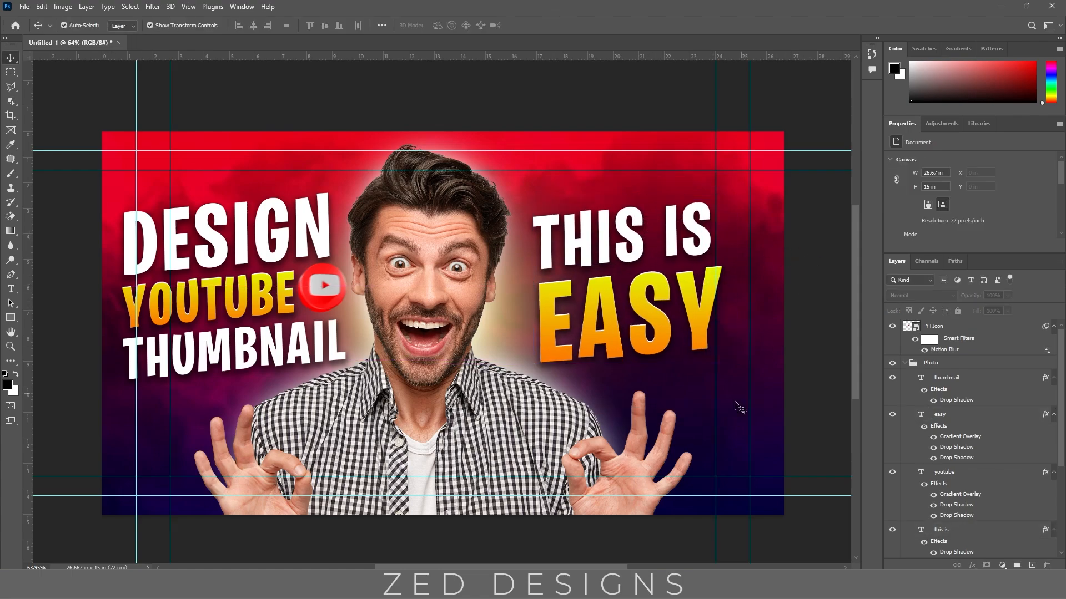
# - Place the YTIcon image from the Thumbnail folder in File Explorer onto the thumbnail canvas as a new layer
pyautogui.click(560, 585)
pyautogui.click(666, 395)
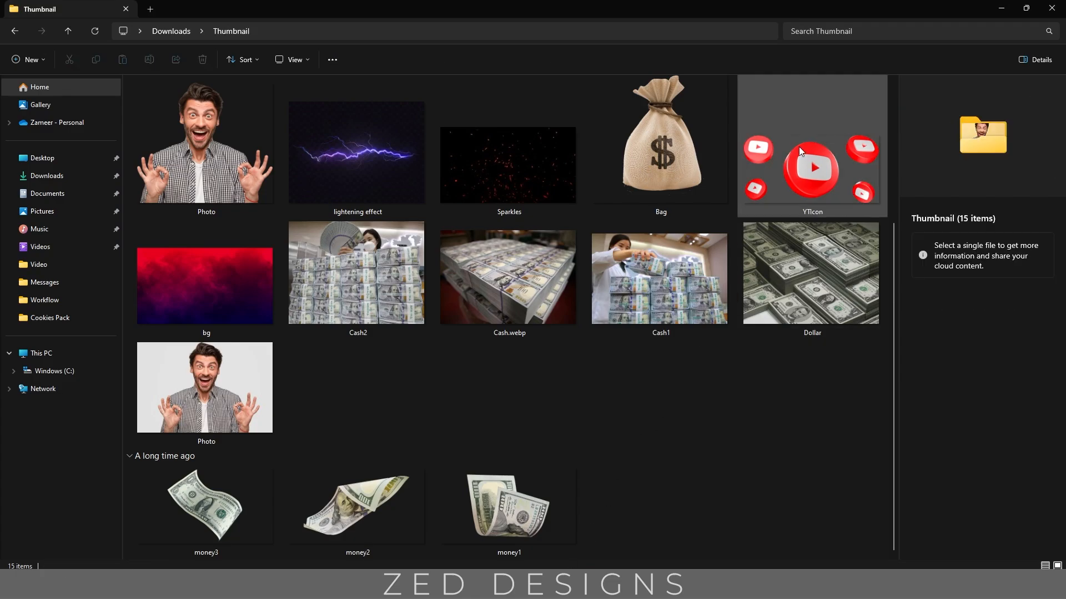
pyautogui.moveTo(812, 166); pyautogui.dragTo(494, 338)
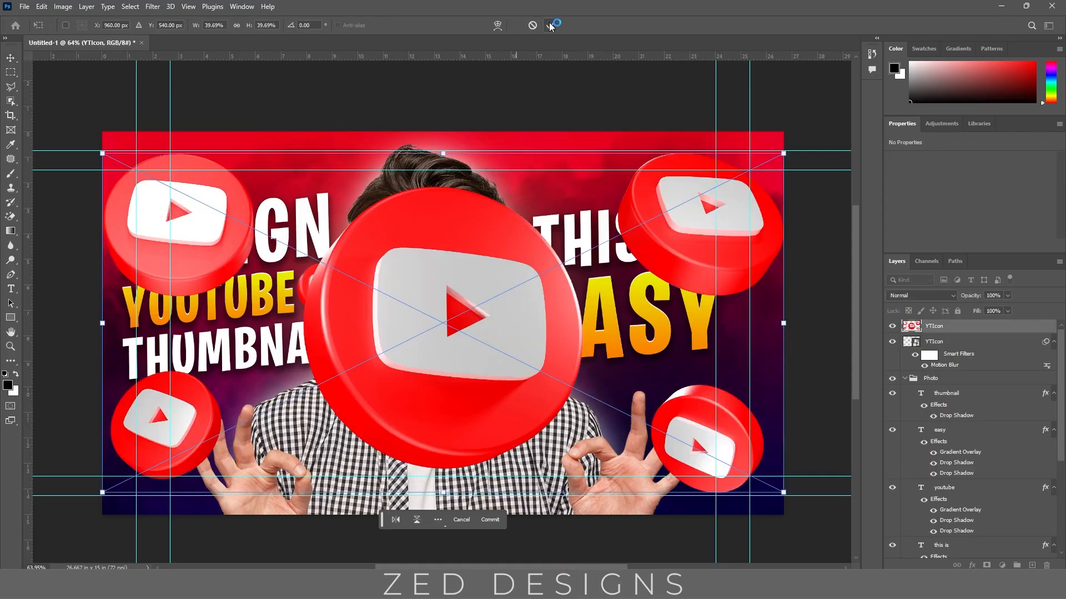
pyautogui.press('Return')
# - Mask the placed YTIcon layer so only its large central icon remains, and convert it to a smart object
pyautogui.press('m')
pyautogui.moveTo(276, 176); pyautogui.dragTo(575, 478)
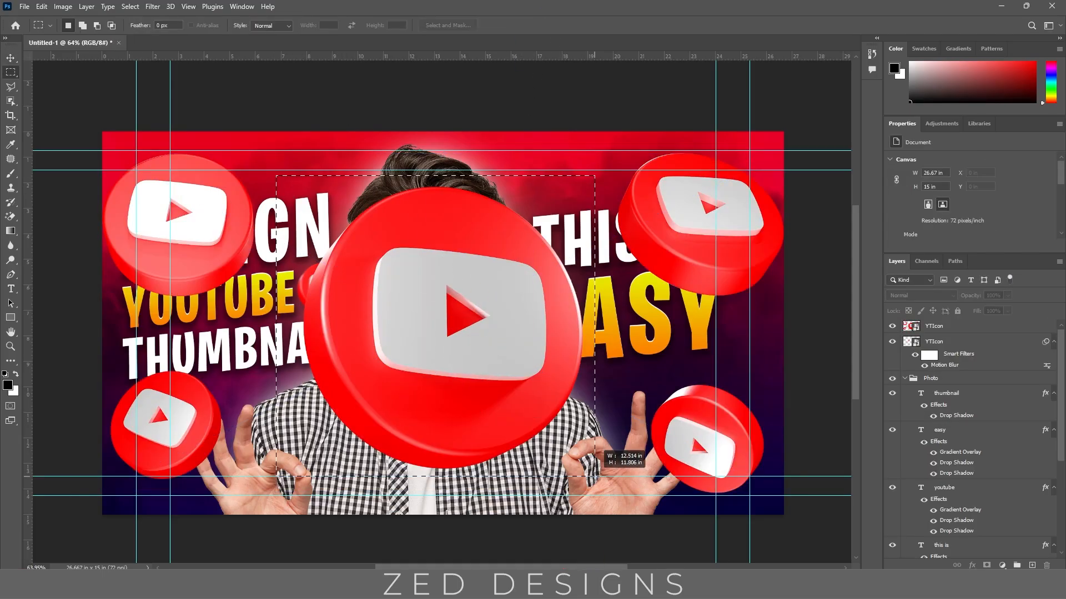
pyautogui.click(986, 565)
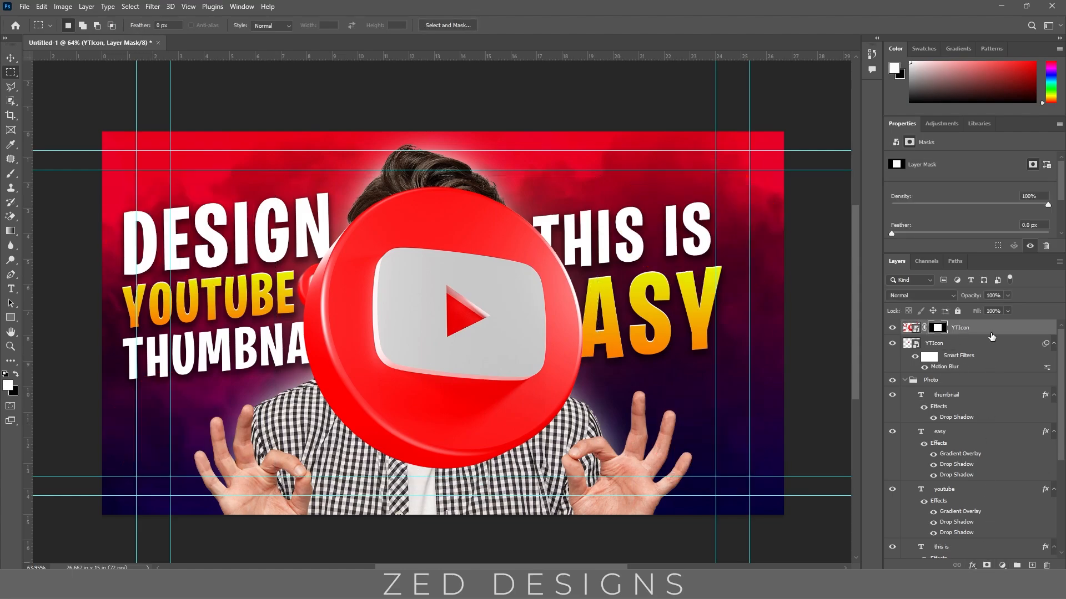
pyautogui.rightClick(992, 337)
pyautogui.click(954, 252)
# - Shrink the YouTube icon to about 2.24 in wide, tilt it to about -6.3° and place it in the canvas's lower-left corner
pyautogui.press('v')
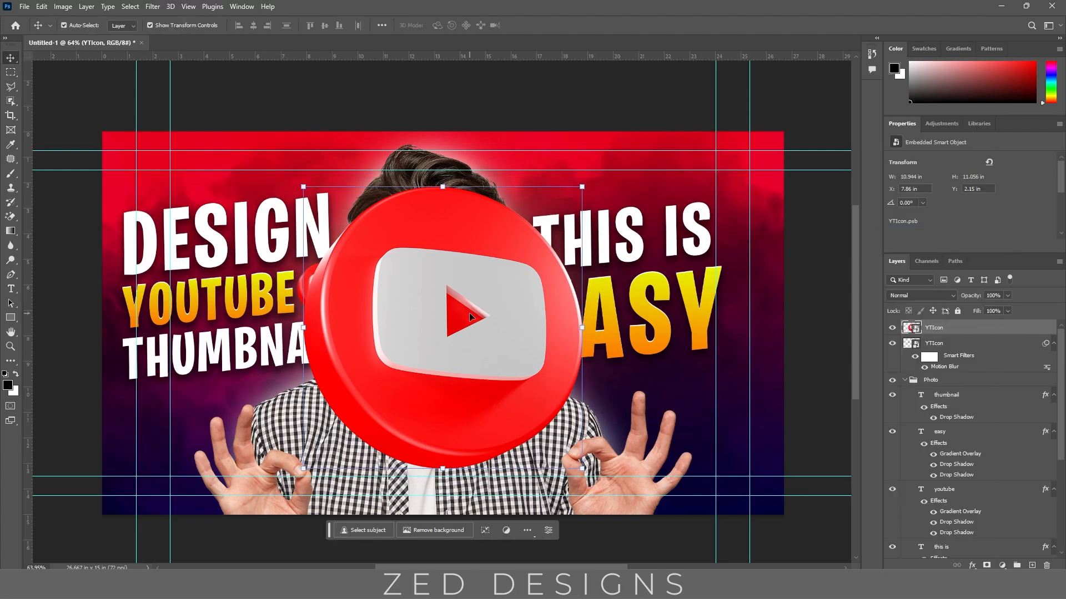
pyautogui.hotkey('ctrl', 't')
pyautogui.moveTo(444, 187); pyautogui.dragTo(244, 471)
pyautogui.moveTo(267, 505); pyautogui.dragTo(251, 455)
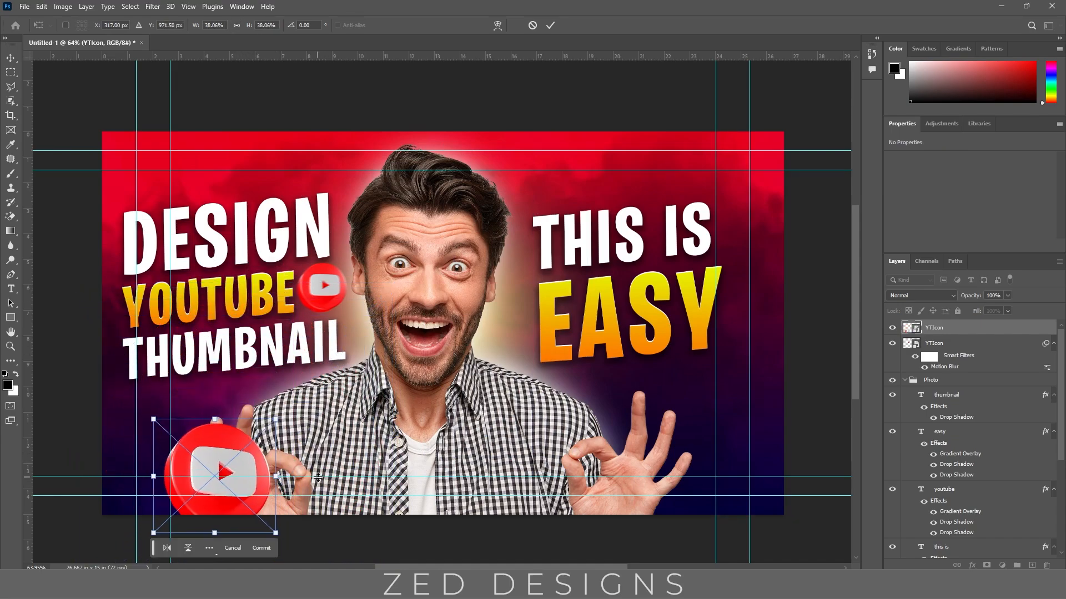
pyautogui.moveTo(292, 491); pyautogui.dragTo(242, 473)
pyautogui.moveTo(166, 477); pyautogui.dragTo(185, 467)
pyautogui.moveTo(158, 459); pyautogui.dragTo(165, 469)
pyautogui.press('Return')
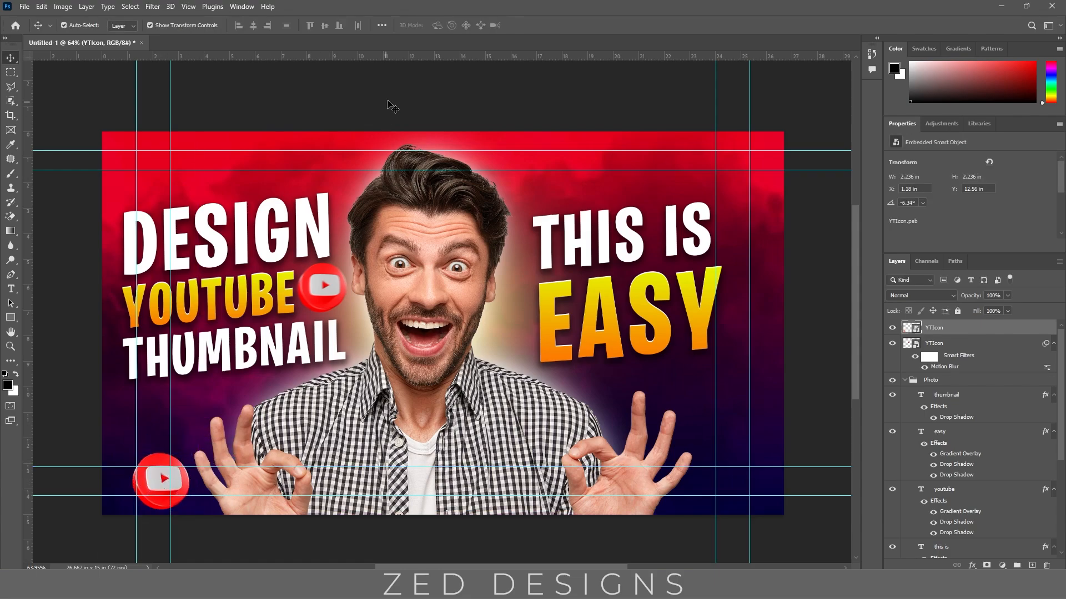
# - Nudge the lower-left YouTube icon slightly upward to about Y 12.48 in and deselect it
pyautogui.press('Up')
pyautogui.press('Up')
pyautogui.press('Up')
pyautogui.press('Up')
pyautogui.press('Up')
pyautogui.press('Up')
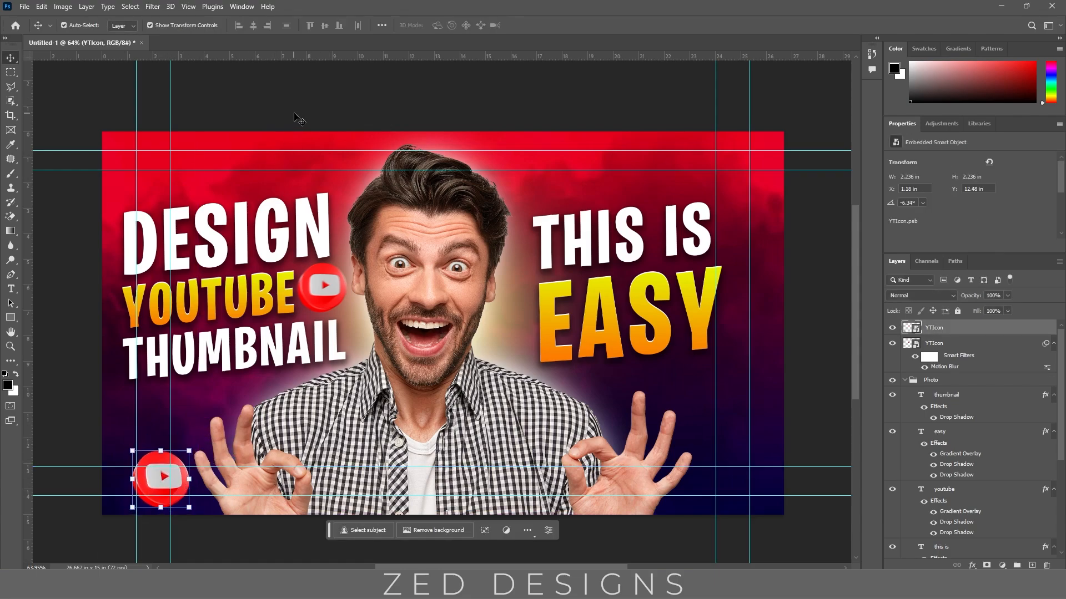
pyautogui.click(299, 120)
# - Duplicate the lower-left YouTube icon to the canvas's right edge beside THIS IS
pyautogui.scroll(-1, 450, 488)
pyautogui.click(204, 467)
pyautogui.moveTo(229, 460); pyautogui.dragTo(720, 219)
pyautogui.click(384, 532)
pyautogui.click(355, 114)
pyautogui.press('Return')
# - Flip the copied YouTube icon horizontally, tilt it slightly and position it so it runs off the canvas's right edge
pyautogui.click(41, 6)
pyautogui.moveTo(88, 257)
pyautogui.click(216, 464)
pyautogui.moveTo(743, 185); pyautogui.dragTo(753, 196)
pyautogui.press('Return')
pyautogui.click(761, 231)
pyautogui.moveTo(708, 226); pyautogui.dragTo(716, 235)
pyautogui.click(798, 273)
# - Duplicate the blurred icon beside YOUTUBE to the man's shoulder below EASY and rotate the copy to about -16.4°
pyautogui.moveTo(498, 261); pyautogui.dragTo(473, 245)
pyautogui.moveTo(301, 284); pyautogui.dragTo(484, 362)
pyautogui.hotkey('ctrl', 't')
pyautogui.click(544, 224)
pyautogui.moveTo(534, 392); pyautogui.dragTo(542, 379)
pyautogui.press('Return')
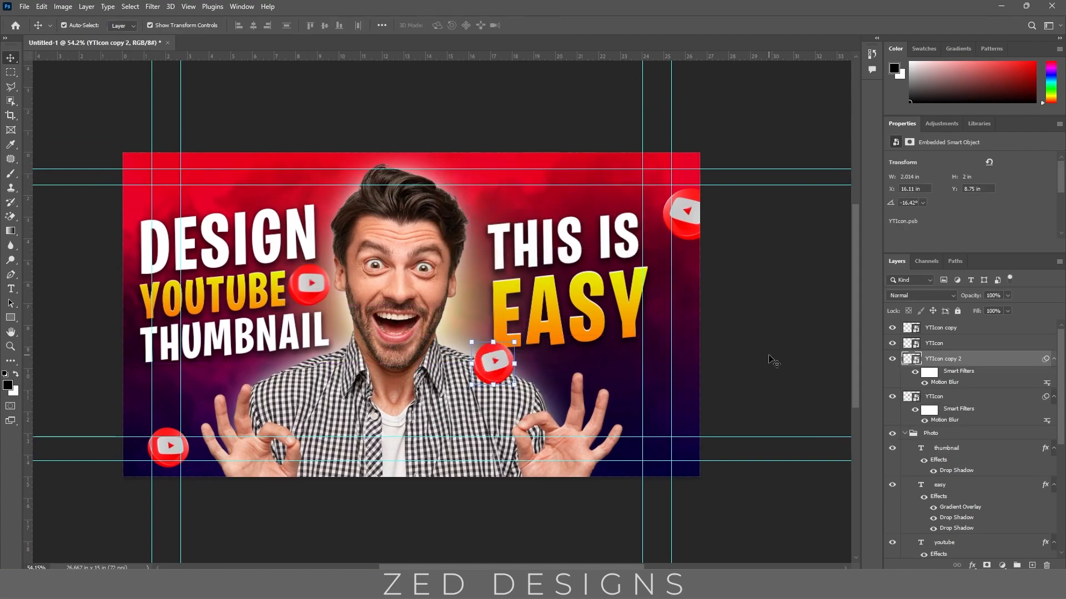
# - Shift the YTIcon copy 2 layer slightly toward the man's neck and deselect it
pyautogui.click(773, 359)
pyautogui.click(944, 360)
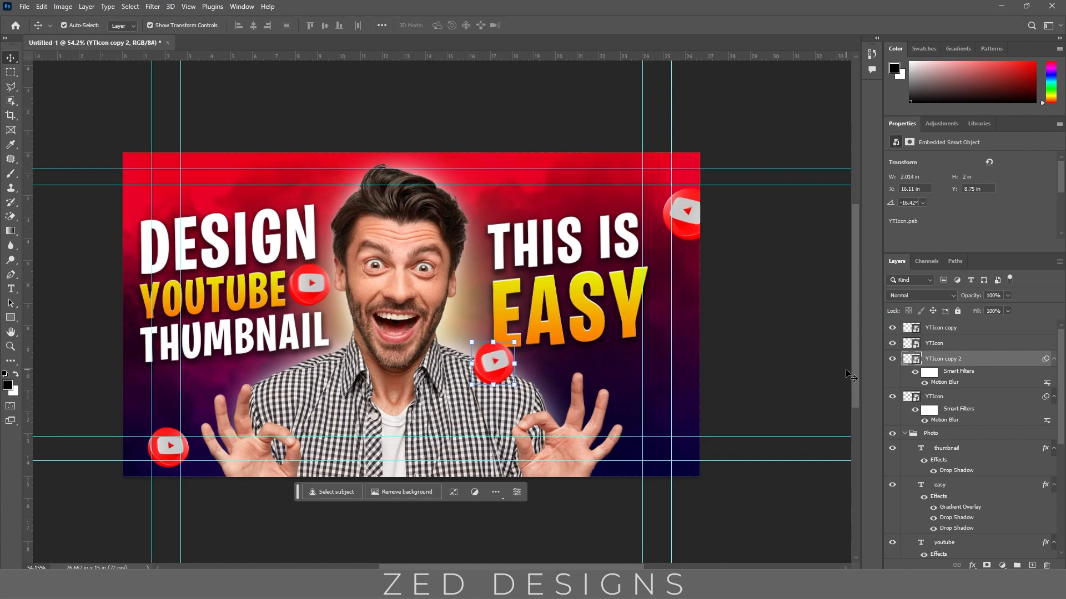
pyautogui.moveTo(497, 364); pyautogui.dragTo(475, 358)
pyautogui.click(794, 383)
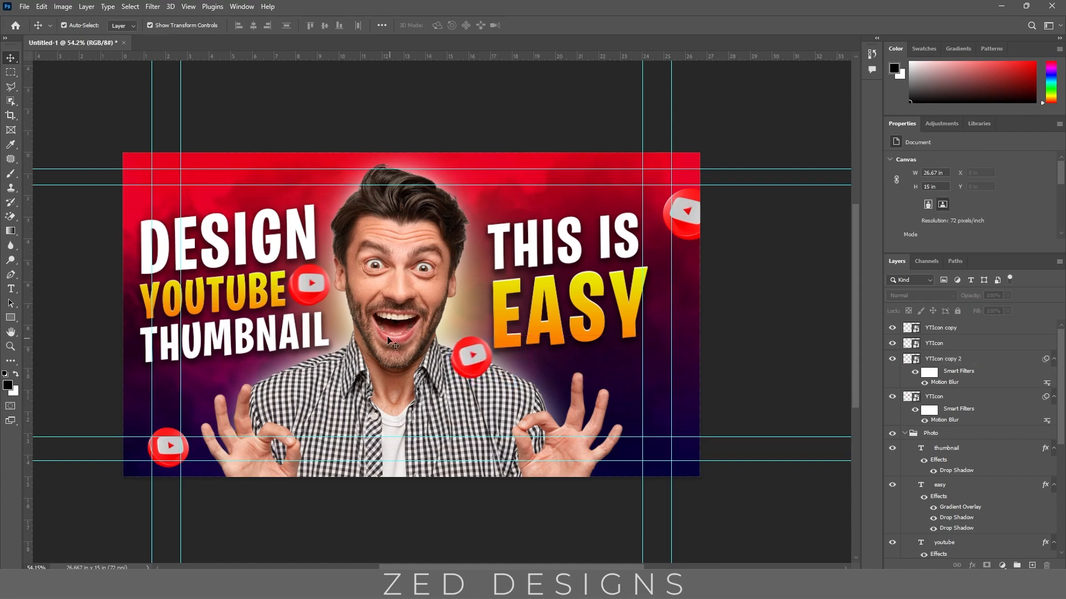
# - Select all four YouTube icon layers and group them under the name Social Media
pyautogui.click(165, 458)
pyautogui.keyDown('ctrl'); pyautogui.click(977, 396); pyautogui.keyUp('ctrl')
pyautogui.keyDown('ctrl'); pyautogui.click(977, 359); pyautogui.keyUp('ctrl')
pyautogui.keyDown('ctrl'); pyautogui.click(976, 327); pyautogui.keyUp('ctrl')
pyautogui.rightClick(990, 333)
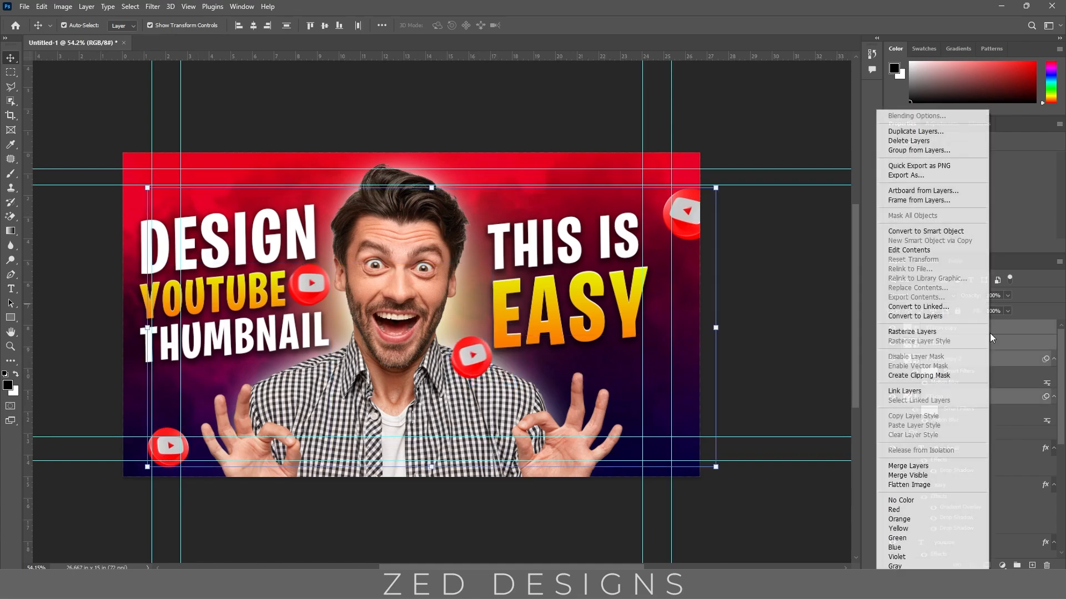
pyautogui.click(918, 150)
pyautogui.write('S')
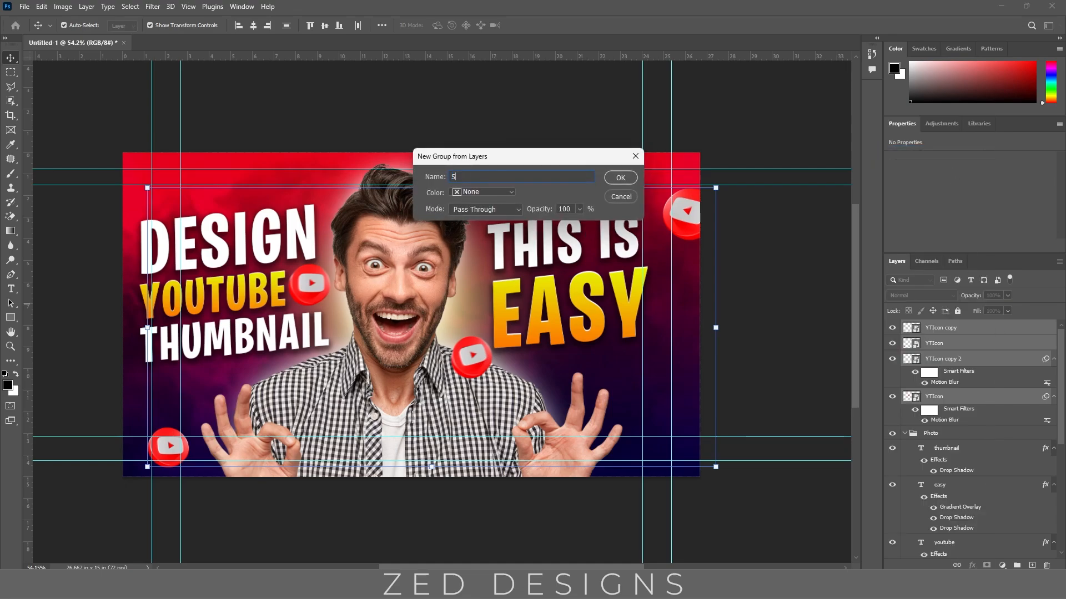
pyautogui.write('ocial Media')
pyautogui.press('Return')
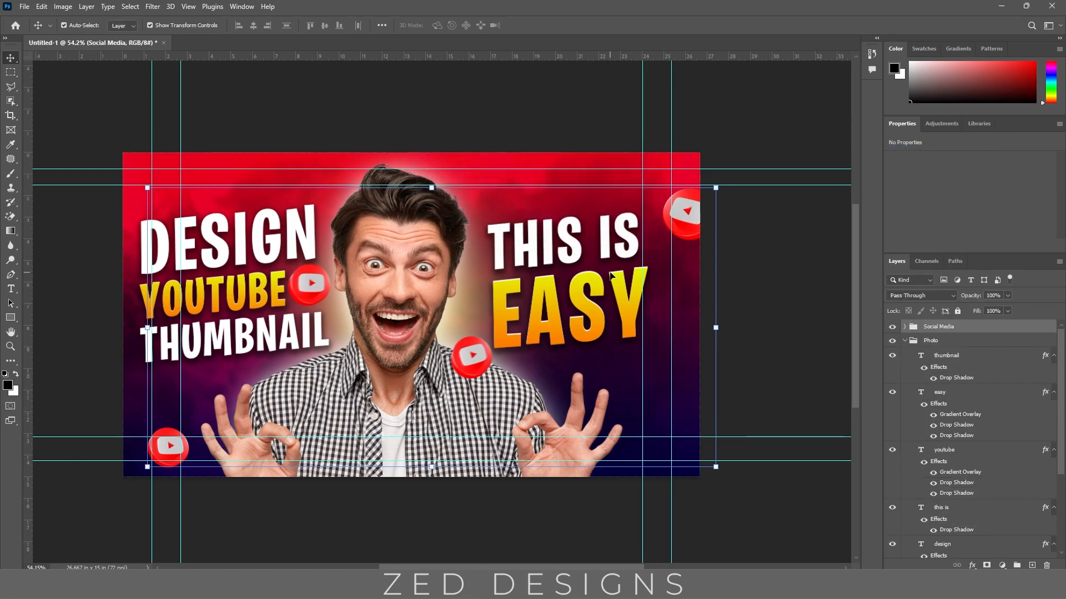
# - Move the Social Media group beneath the Photo group so its icons sit behind the man, and expand the group
pyautogui.click(894, 328)
pyautogui.click(894, 327)
pyautogui.click(904, 341)
pyautogui.moveTo(928, 328); pyautogui.dragTo(934, 348)
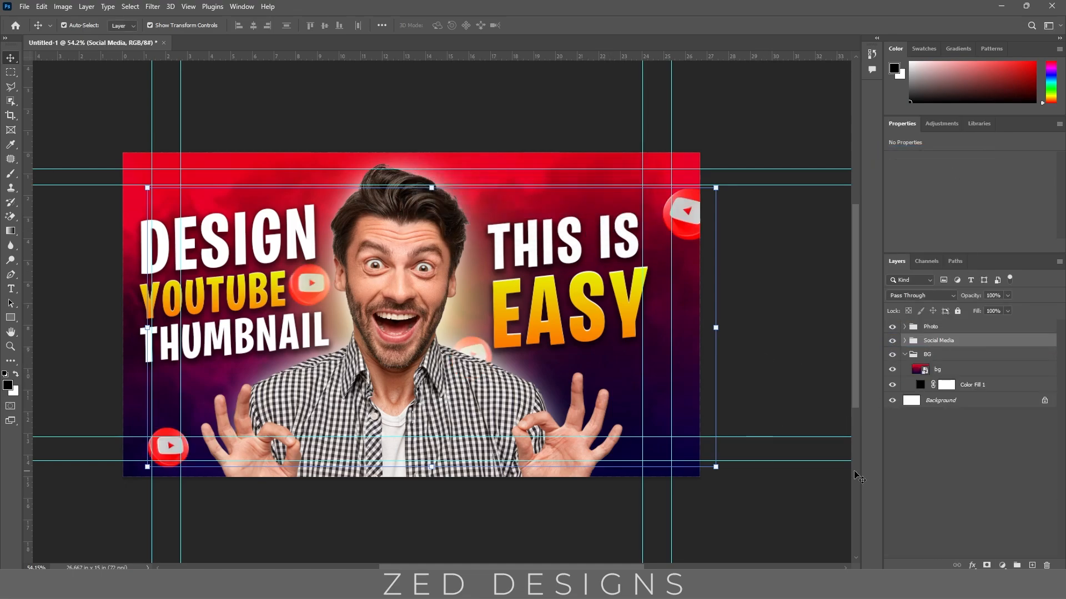
pyautogui.click(904, 341)
pyautogui.click(950, 387)
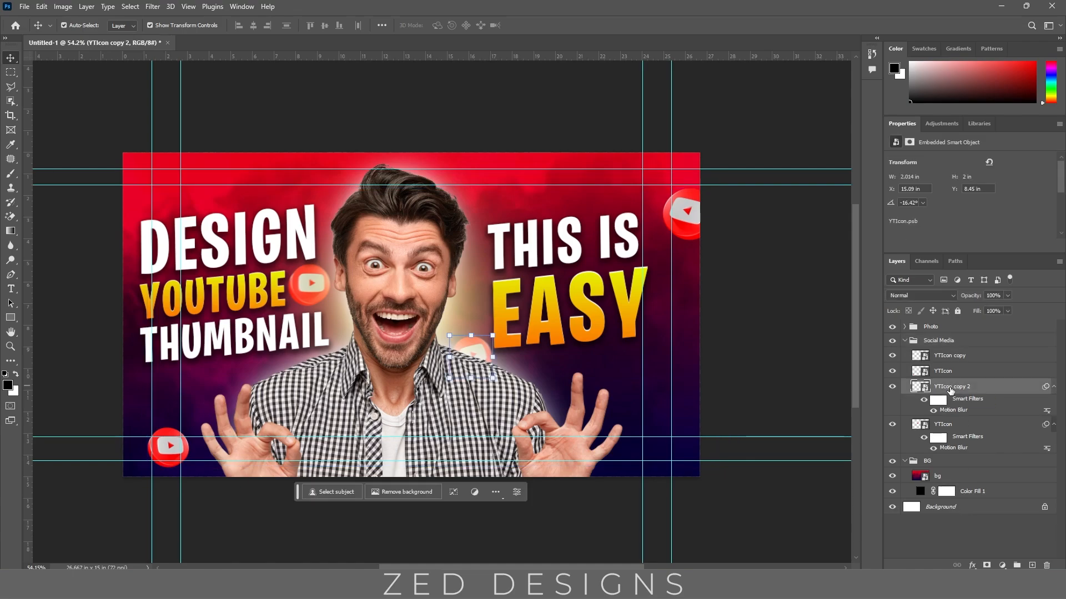
pyautogui.click(738, 523)
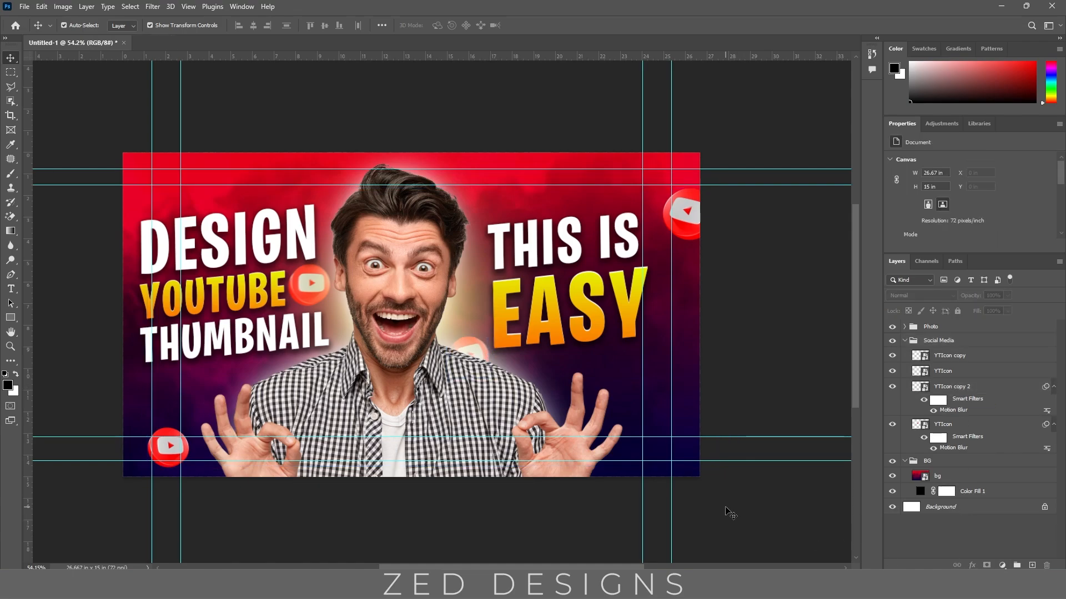
# - Place the money3 image from the Thumbnail folder, shrink it and position it near the canvas's top edge above DESIGN
pyautogui.click(611, 533)
pyautogui.moveTo(205, 511); pyautogui.dragTo(387, 333)
pyautogui.moveTo(611, 314); pyautogui.dragTo(206, 316)
pyautogui.moveTo(141, 324); pyautogui.dragTo(221, 202)
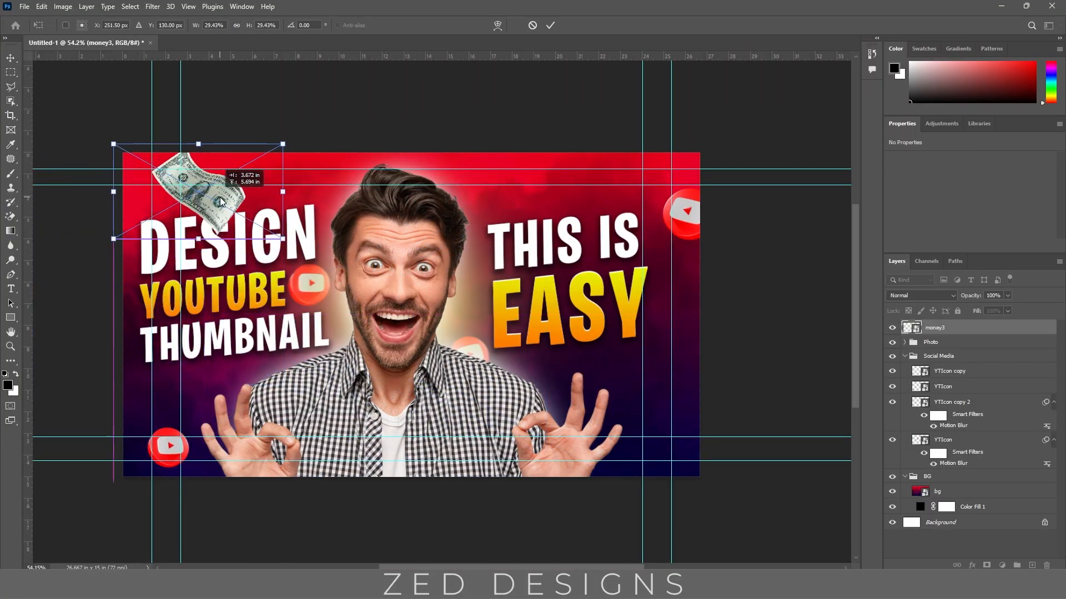
pyautogui.moveTo(198, 238); pyautogui.dragTo(218, 183)
pyautogui.press('Return')
pyautogui.hotkey('ctrl', 't')
pyautogui.click(348, 111)
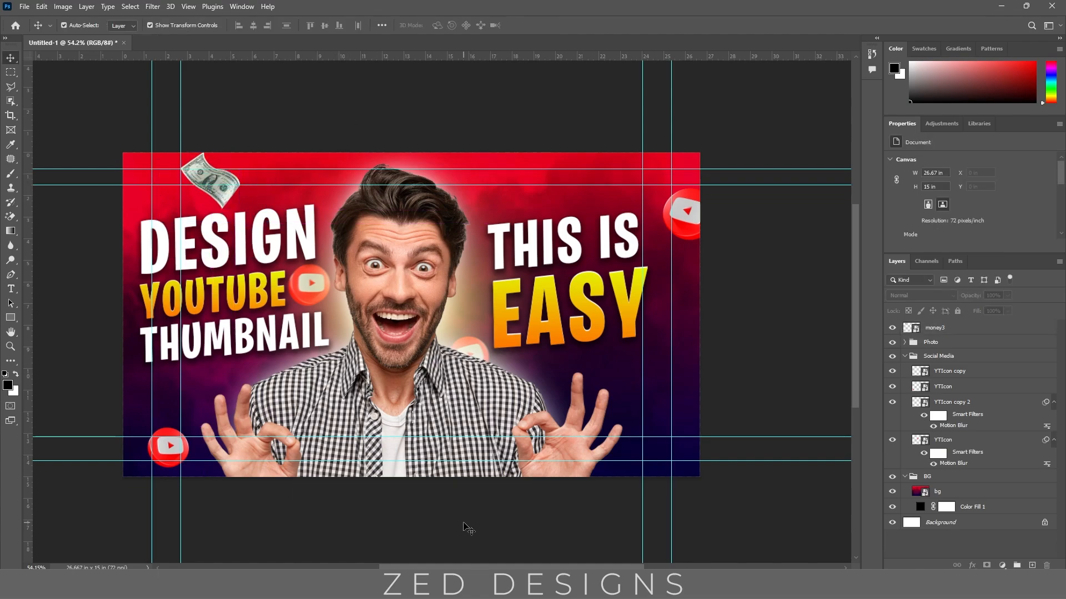
# - Place the money2 image, shrink it to about 3.75 in wide and position it at the left edge above the lower-left icon
pyautogui.hotkey('alt', 'Tab')
pyautogui.moveTo(350, 504); pyautogui.dragTo(343, 404)
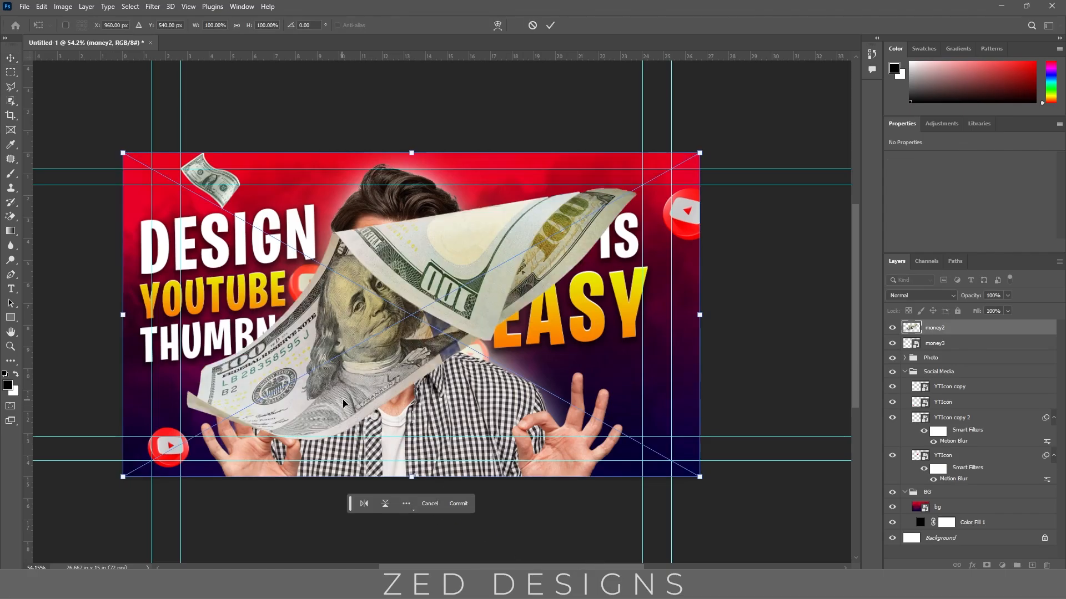
pyautogui.click(550, 25)
pyautogui.click(638, 313)
pyautogui.moveTo(766, 311); pyautogui.dragTo(312, 358)
pyautogui.moveTo(262, 315); pyautogui.dragTo(197, 410)
pyautogui.click(446, 538)
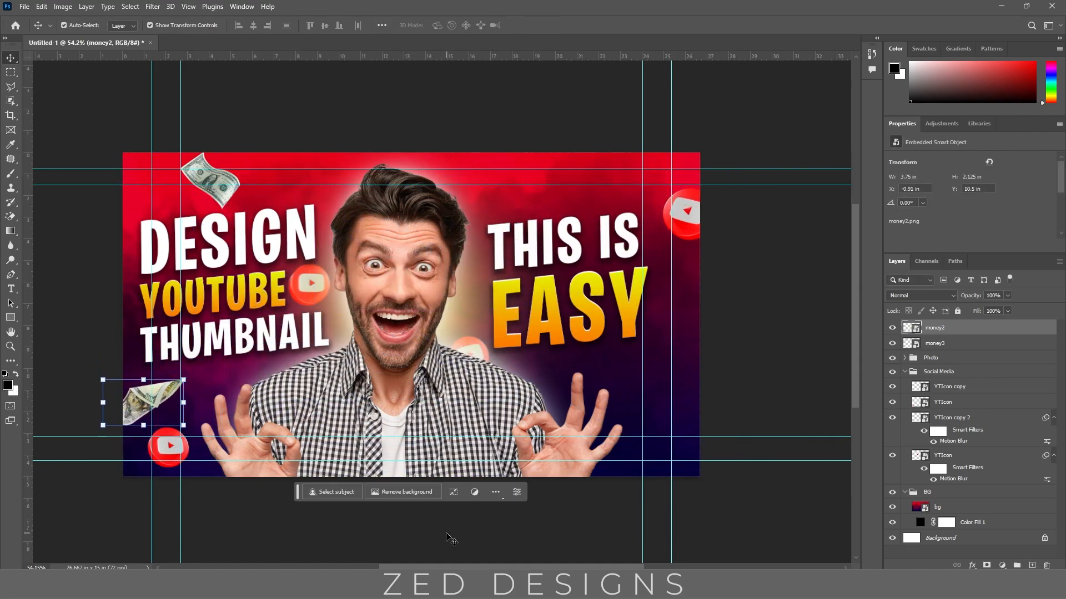
# - Place the money1 image, shrink it and position it partly off the canvas's top edge above THIS IS
pyautogui.hotkey('alt', 'Tab')
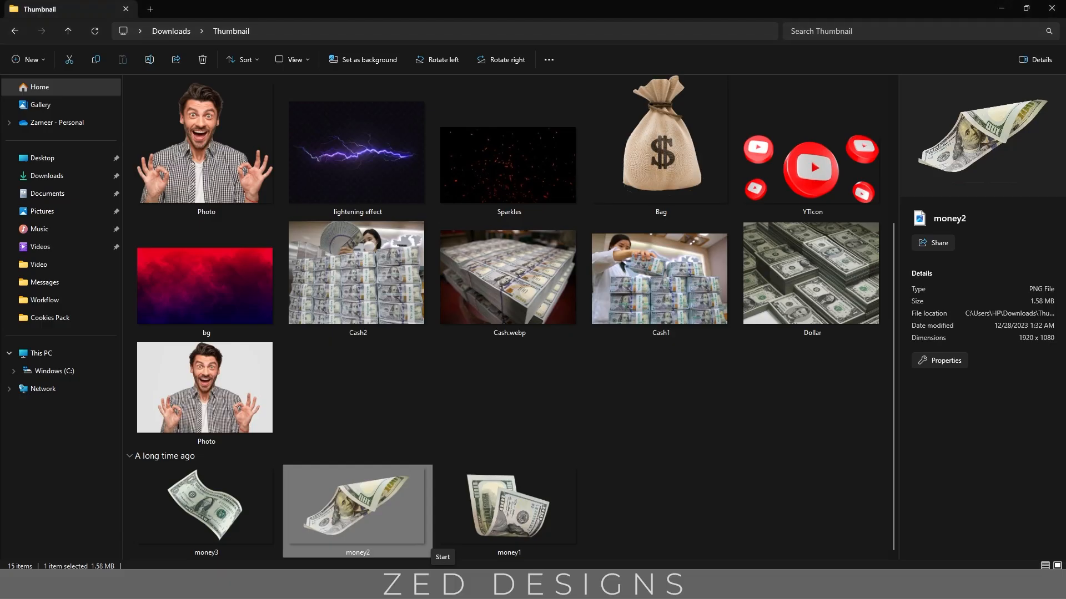
pyautogui.moveTo(502, 512); pyautogui.dragTo(438, 389)
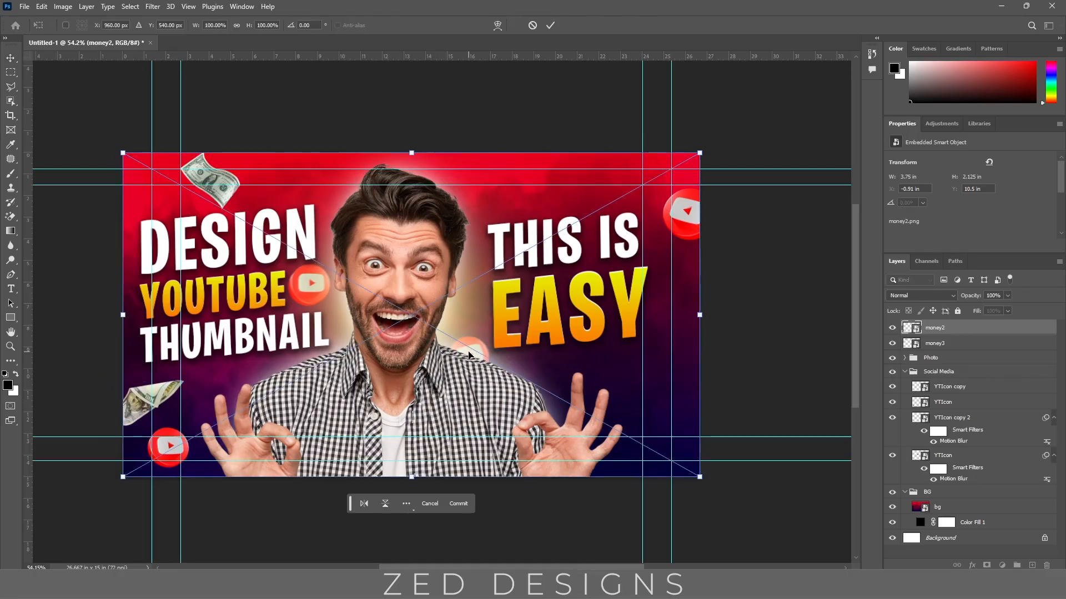
pyautogui.click(461, 503)
pyautogui.moveTo(413, 448); pyautogui.dragTo(423, 451)
pyautogui.moveTo(420, 477); pyautogui.dragTo(611, 173)
pyautogui.click(469, 230)
# - Duplicate the money2 banknote to the canvas's lower-right edge and rotate the copy to about 51°
pyautogui.keyDown('alt'); pyautogui.moveTo(140, 407); pyautogui.dragTo(681, 417); pyautogui.keyUp('alt')
pyautogui.moveTo(747, 379); pyautogui.dragTo(743, 441)
pyautogui.moveTo(692, 410); pyautogui.dragTo(708, 453)
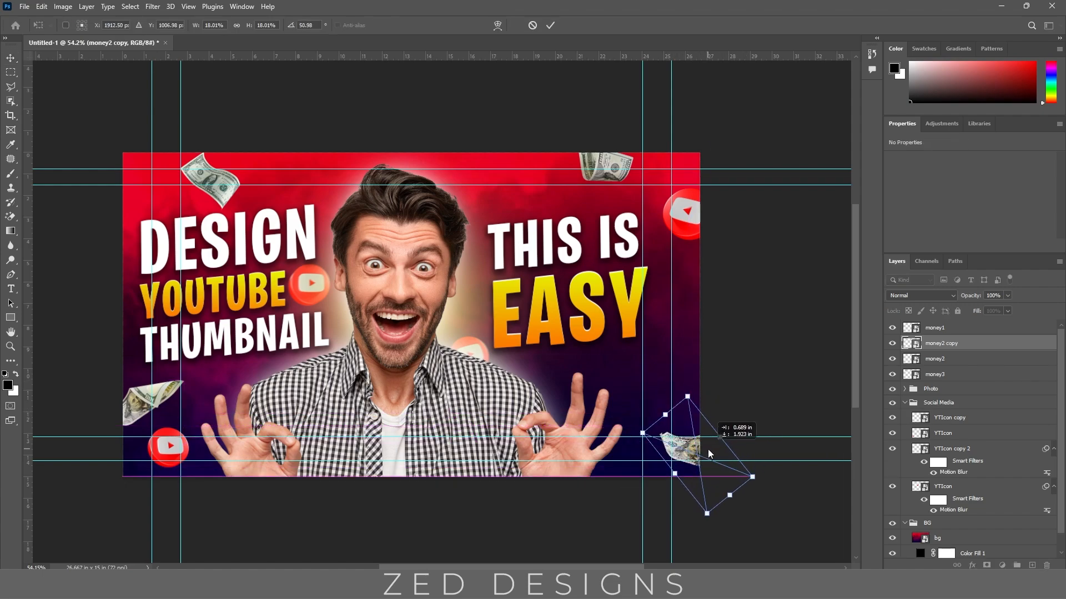
pyautogui.press('Return')
pyautogui.click(772, 399)
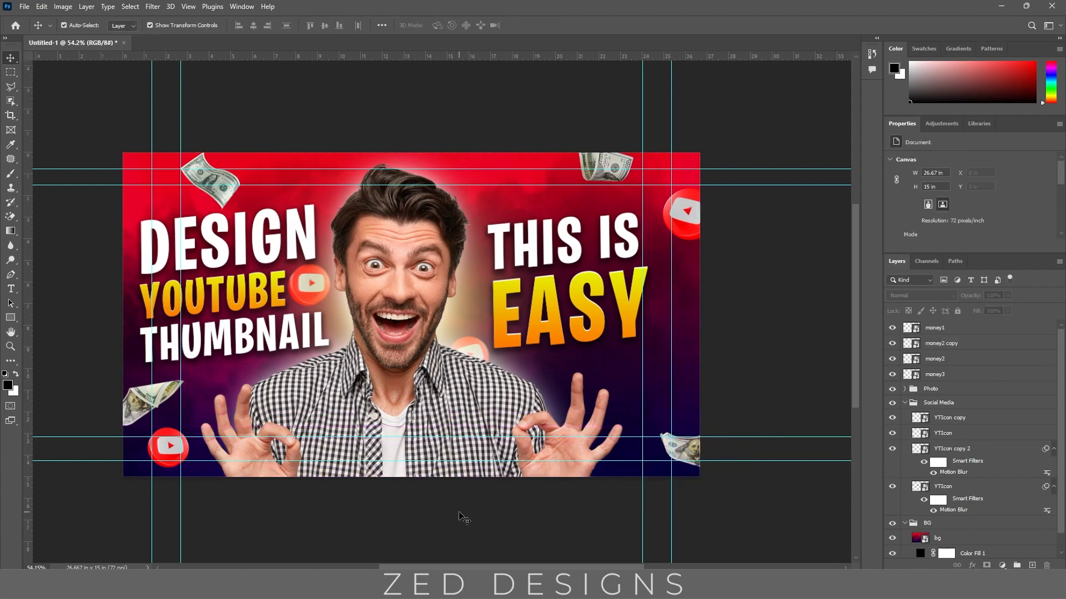
# - Place the Bag image from the Thumbnail folder on the canvas and shrink the money bag
pyautogui.click(548, 585)
pyautogui.moveTo(654, 175); pyautogui.dragTo(564, 422)
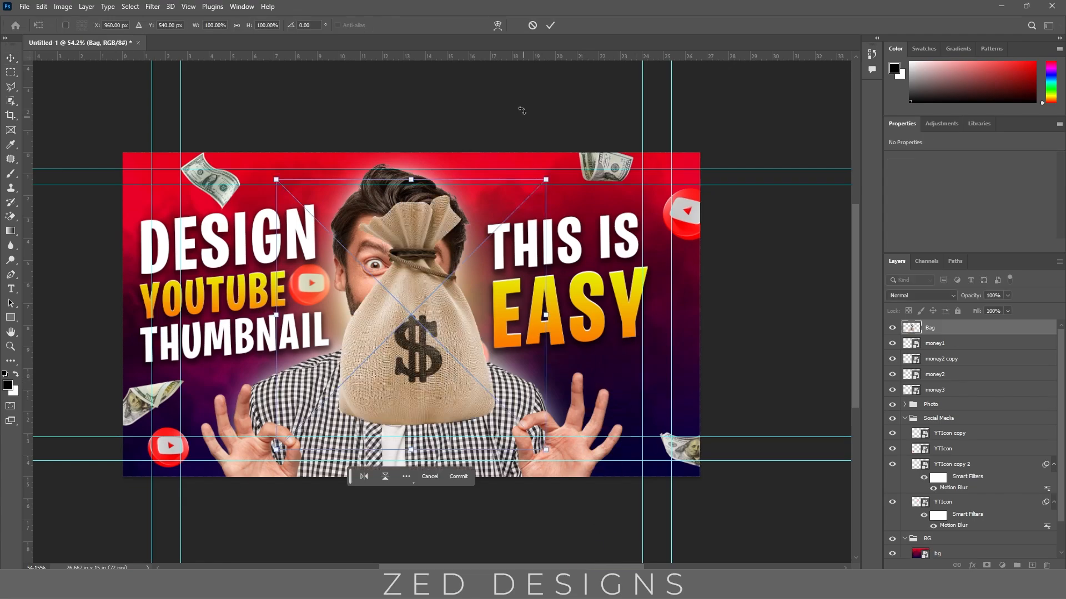
pyautogui.press('Return')
pyautogui.hotkey('ctrl', 't')
pyautogui.moveTo(339, 319); pyautogui.dragTo(494, 335)
# - Spread copies of the bag above THIS IS, above the lower-right banknote and in the upper-left corner, rotating the last one to about 22°
pyautogui.moveTo(428, 332); pyautogui.dragTo(153, 196)
pyautogui.press('Return')
pyautogui.press('Return')
pyautogui.hotkey('ctrl', 't')
pyautogui.moveTo(180, 156); pyautogui.dragTo(204, 174)
pyautogui.moveTo(162, 193); pyautogui.dragTo(159, 184)
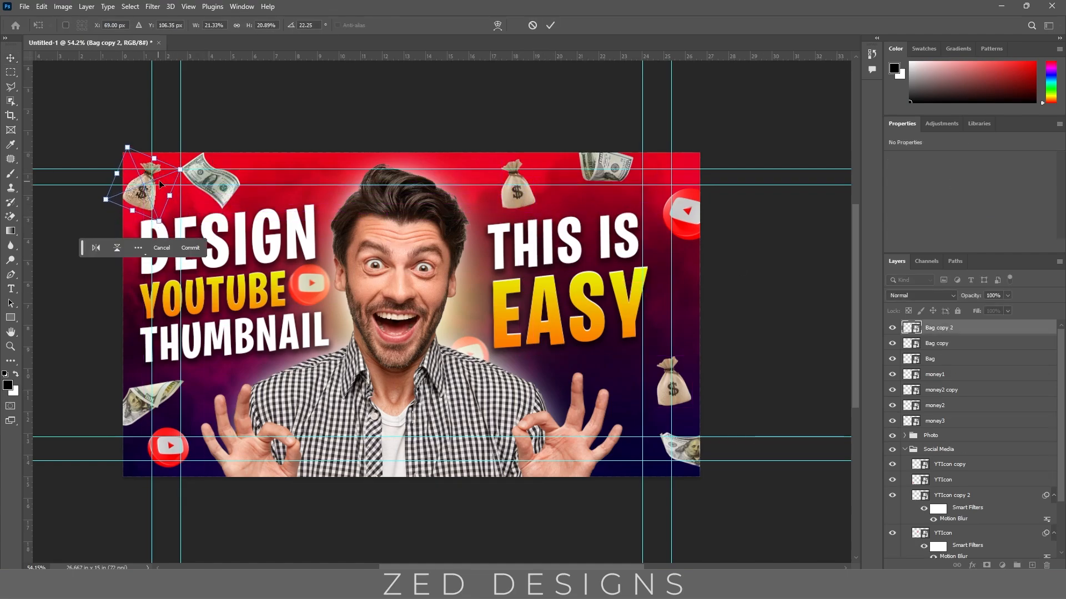
pyautogui.press('Return')
pyautogui.click(752, 331)
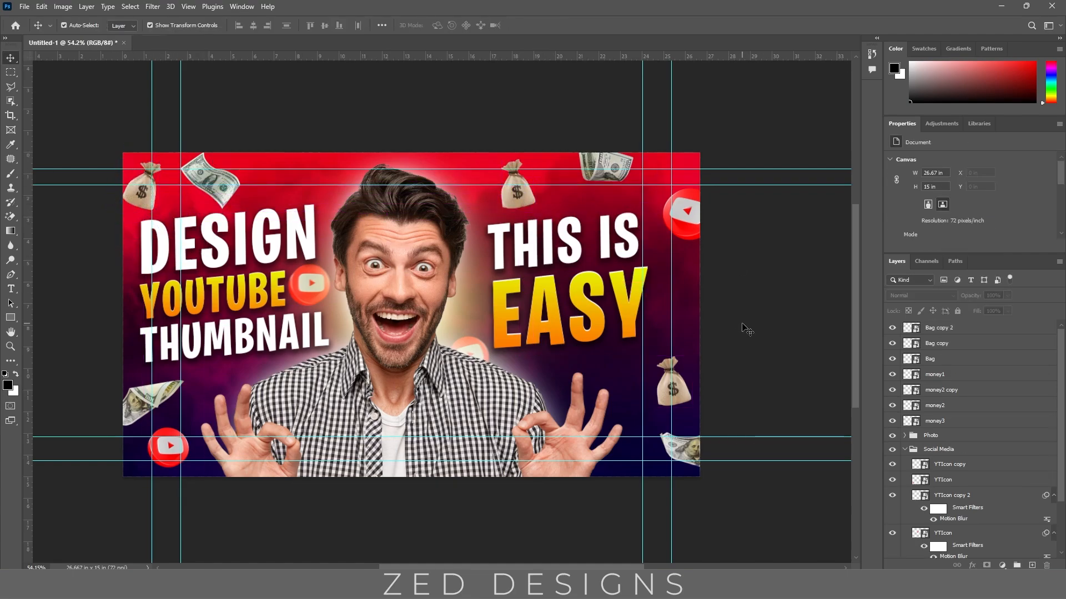
# - Place the lightening effect image from the Thumbnail folder at the center of the canvas
pyautogui.click(558, 584)
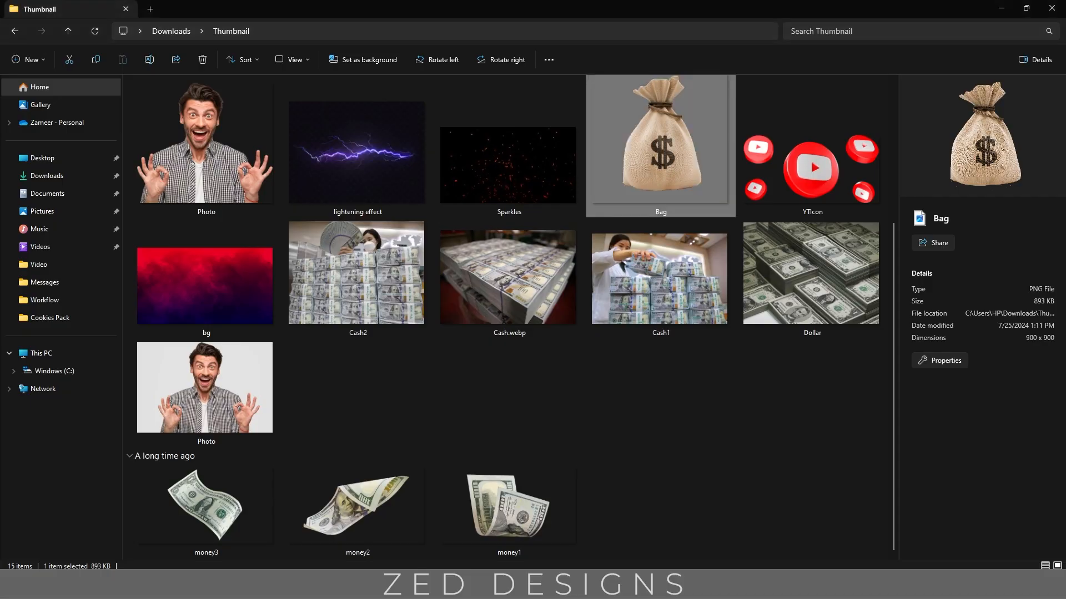
pyautogui.scroll(1, 555, 413)
pyautogui.moveTo(357, 188); pyautogui.dragTo(433, 304)
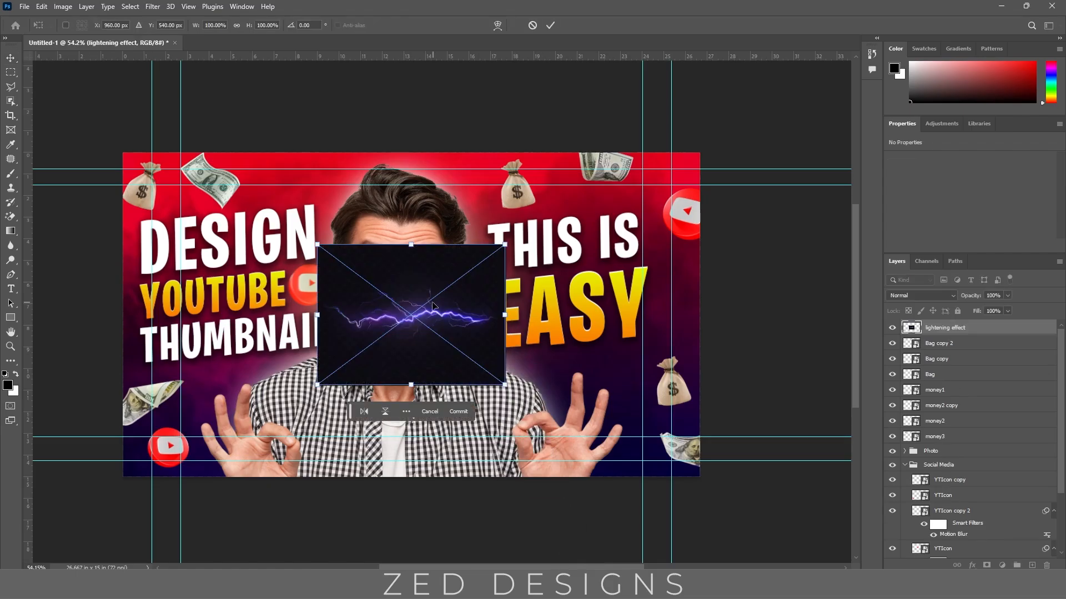
pyautogui.click(550, 25)
# - Group all the bag and banknote layers under the name Money, and toggle the group's visibility off and on to check it
pyautogui.click(954, 346)
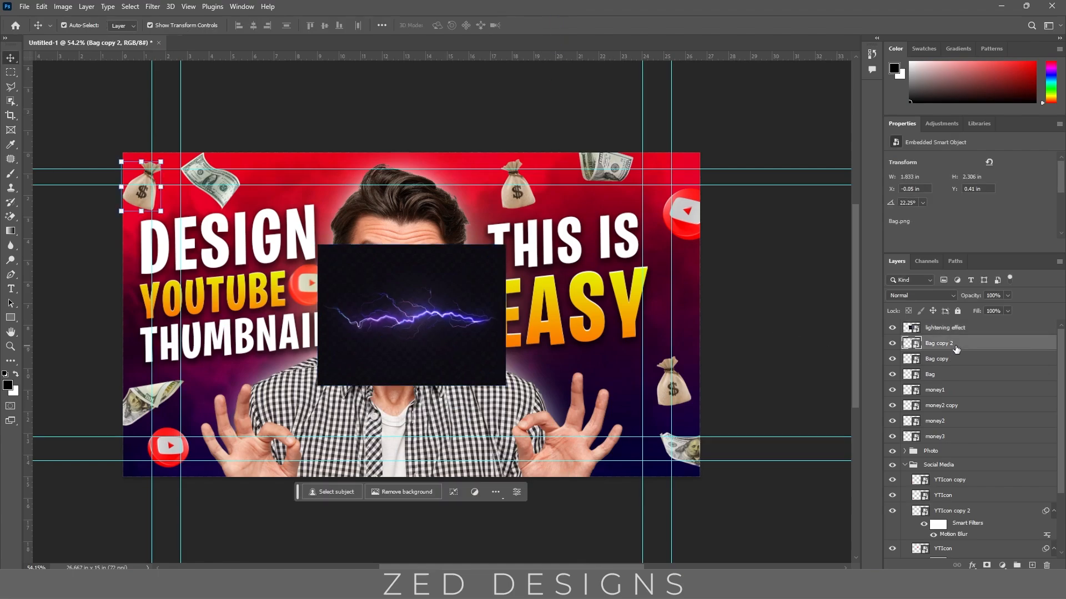
pyautogui.keyDown('shift'); pyautogui.click(944, 438); pyautogui.keyUp('shift')
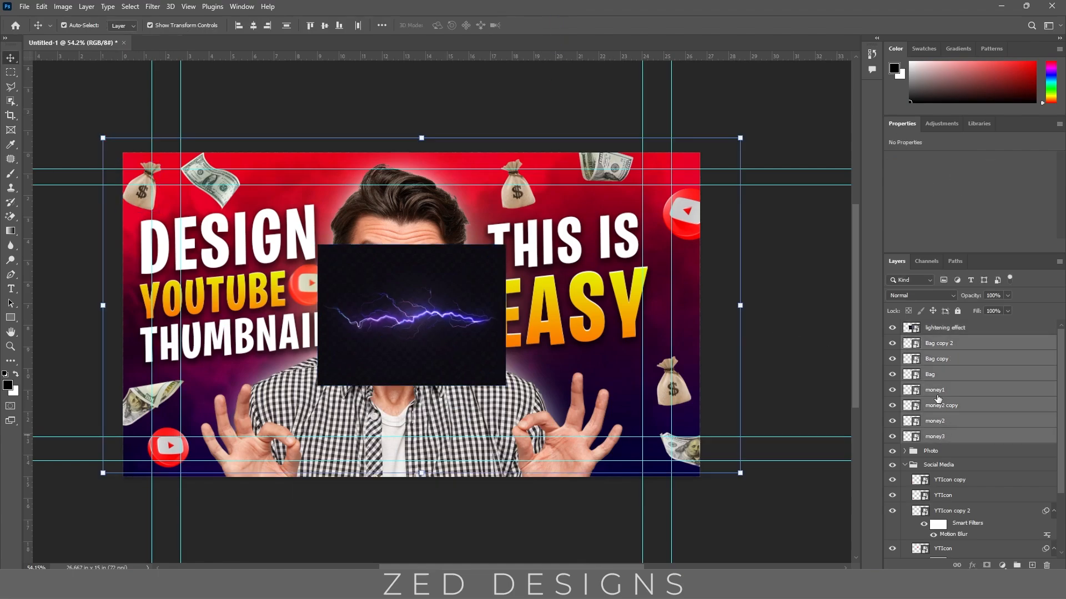
pyautogui.hotkey('ctrl', 'g')
pyautogui.doubleClick(935, 341)
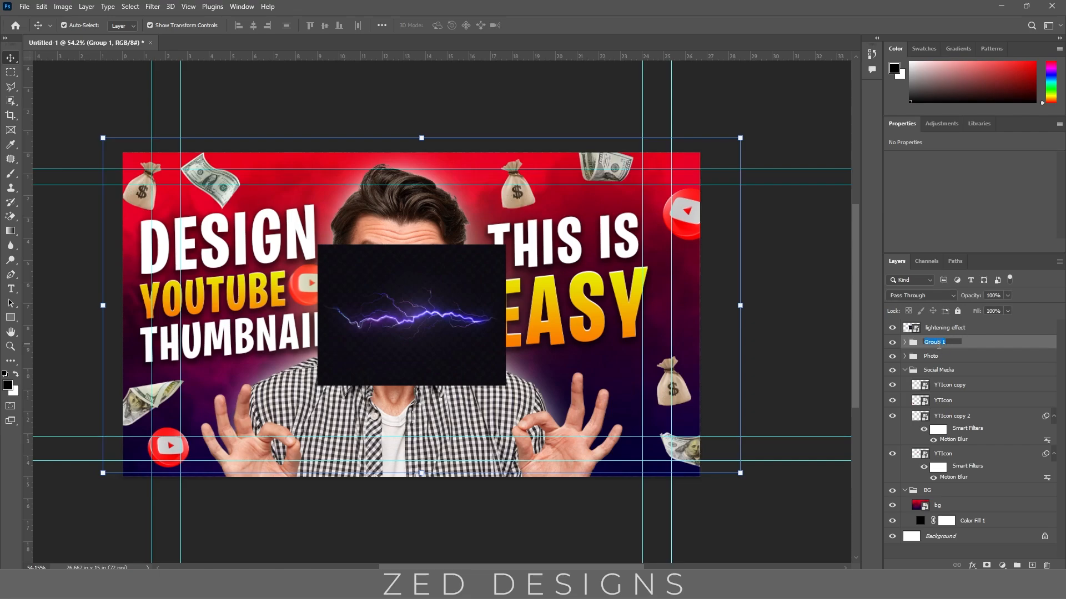
pyautogui.write('Money')
pyautogui.press('Return')
pyautogui.click(892, 342)
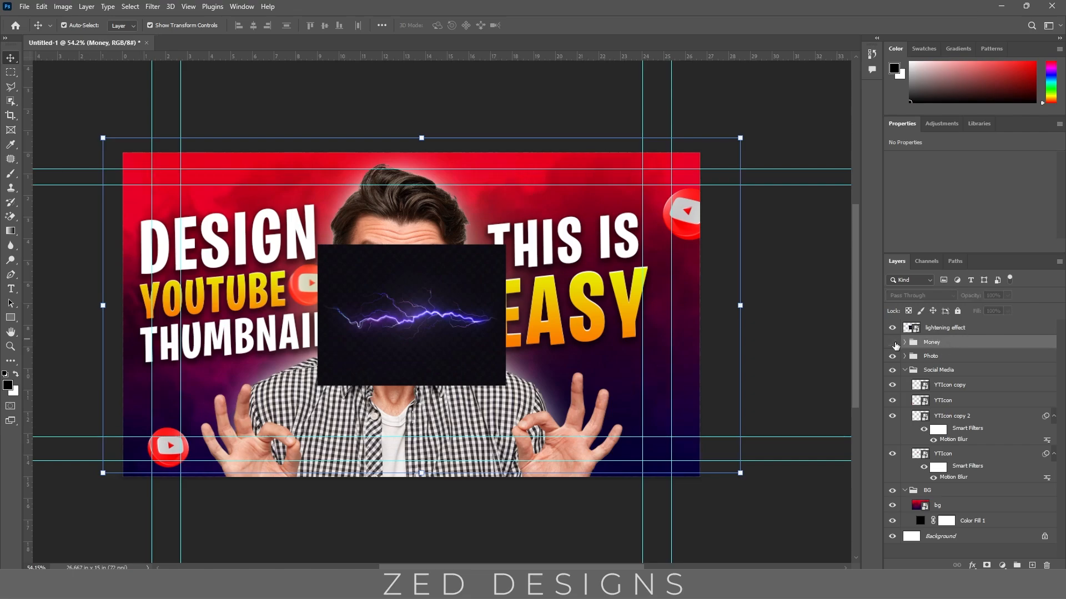
pyautogui.click(893, 343)
# - Put the lightening effect layer in a group named Light and set the layer's blend mode to Screen
pyautogui.hotkey('ctrl', 'g')
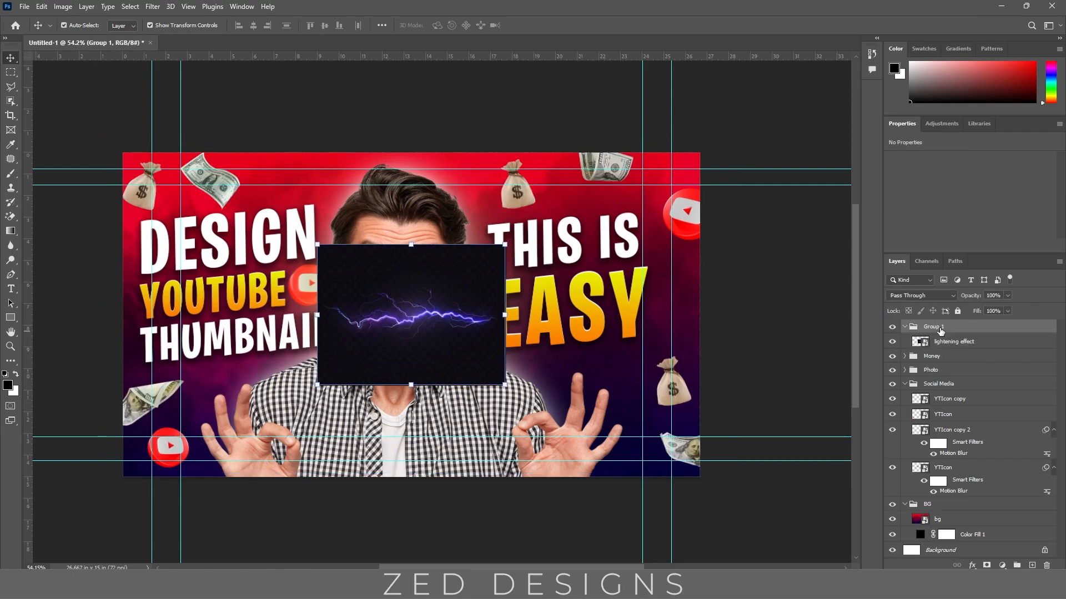
pyautogui.doubleClick(944, 328)
pyautogui.write('Light')
pyautogui.press('Return')
pyautogui.click(954, 341)
pyautogui.click(928, 296)
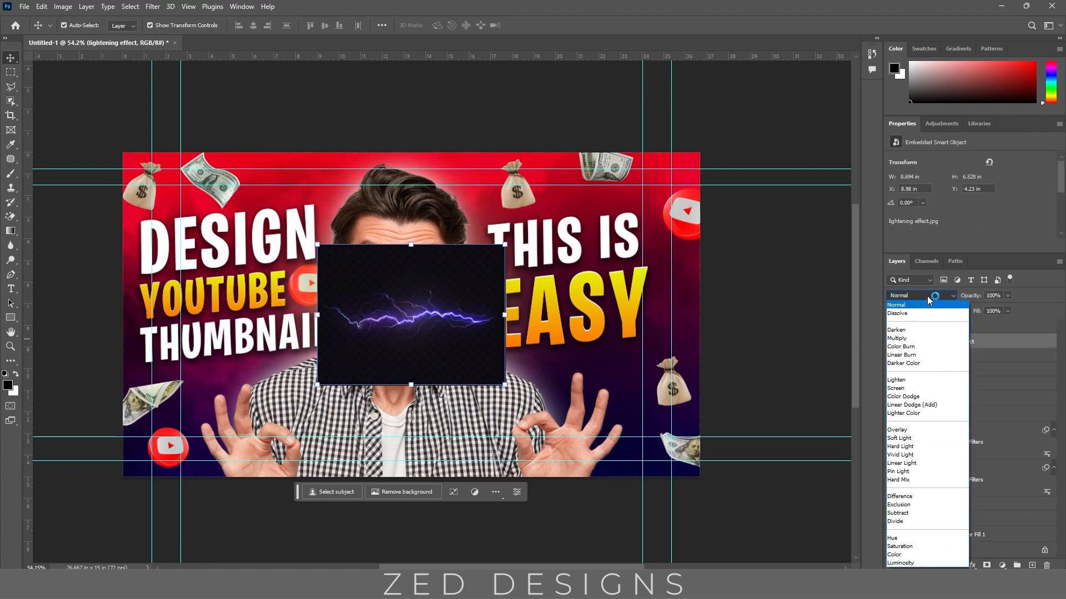
pyautogui.click(896, 388)
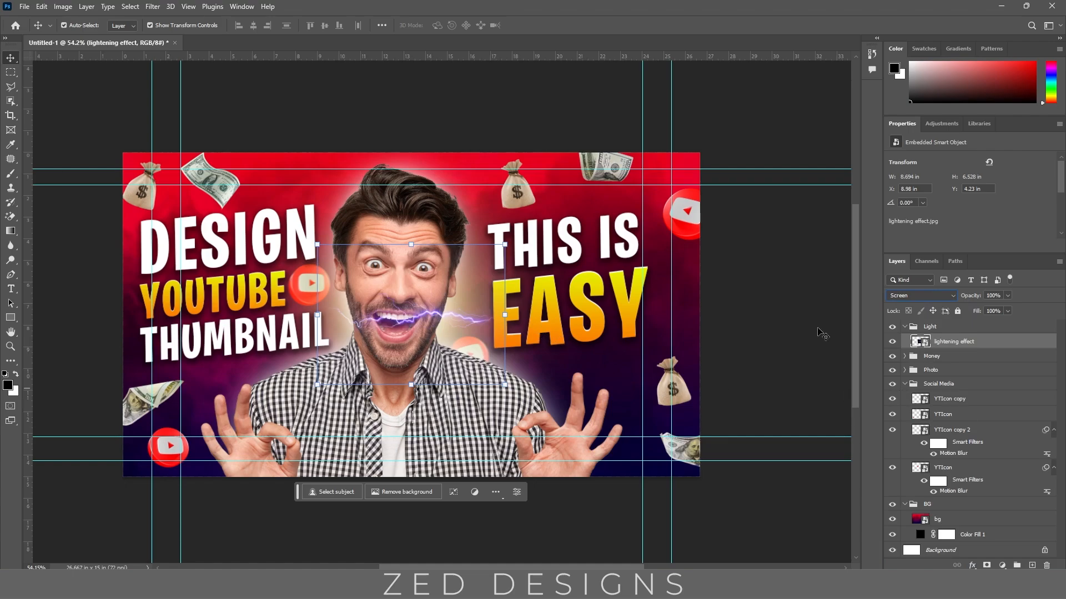
# - Add a layer mask to the lightning layer and paint its upper and lower edges black with a 200 px brush
pyautogui.click(986, 565)
pyautogui.press('b')
pyautogui.press('x')
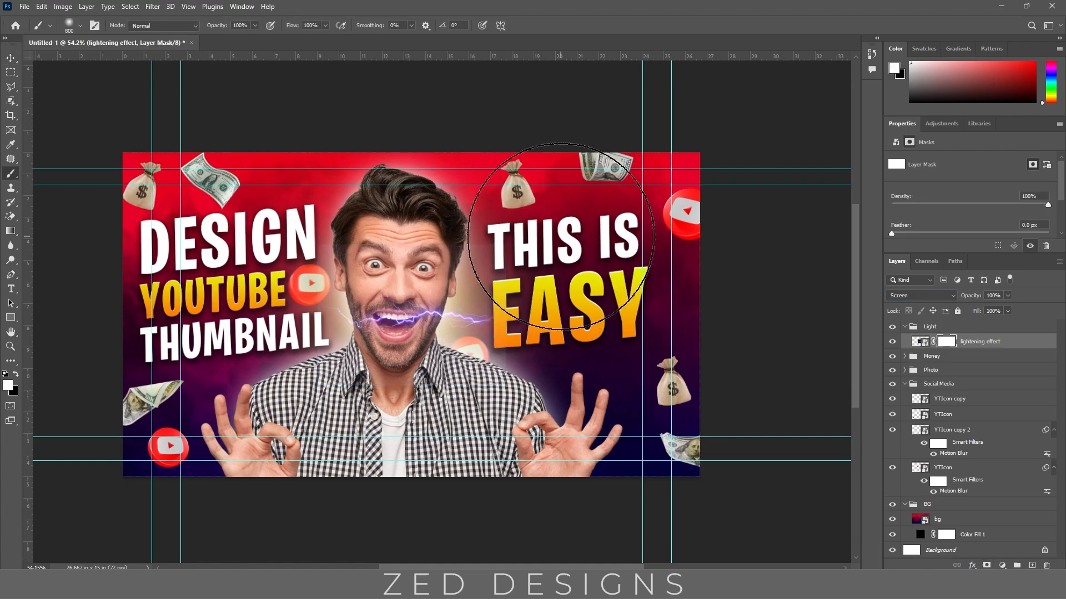
pyautogui.press('[')
pyautogui.press('[')
pyautogui.press('[')
pyautogui.press('[')
pyautogui.press('[')
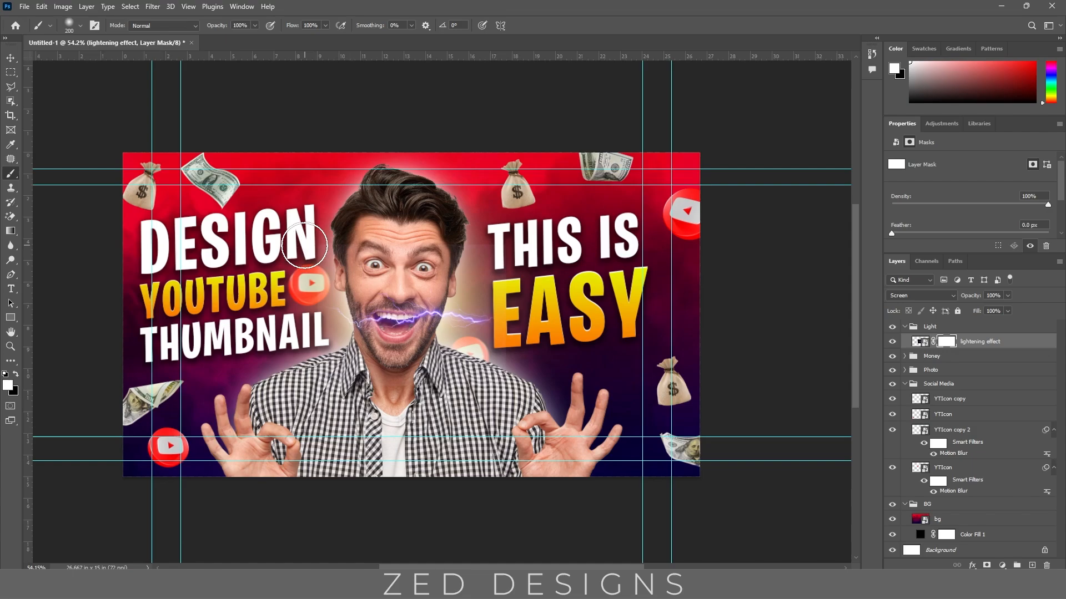
pyautogui.press('x')
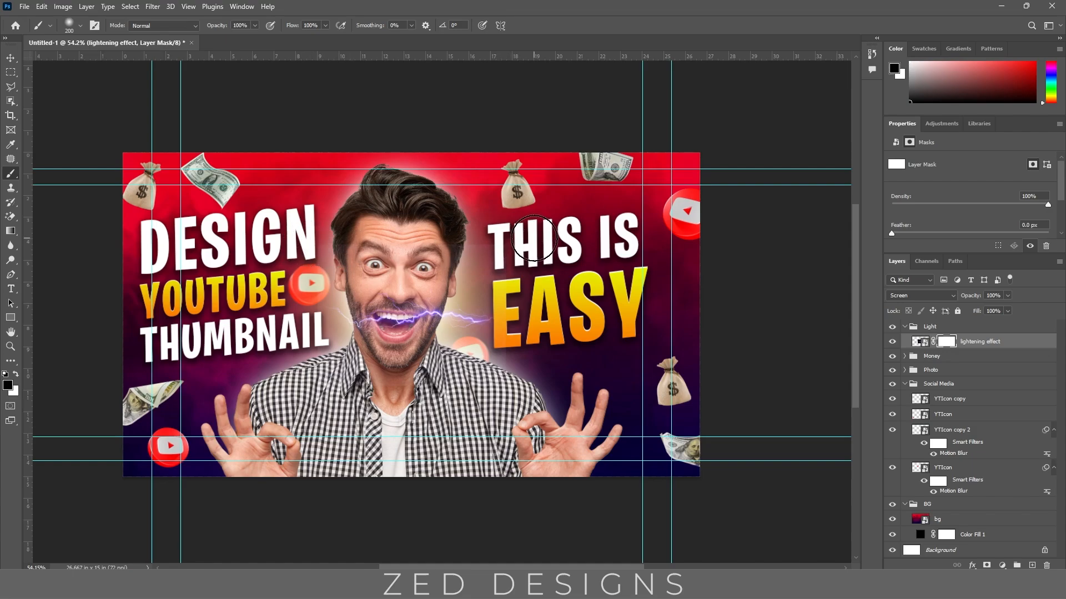
pyautogui.moveTo(535, 241)
pyautogui.mouseDown()
pyautogui.moveTo(293, 244)
pyautogui.moveTo(546, 237)
pyautogui.mouseUp()
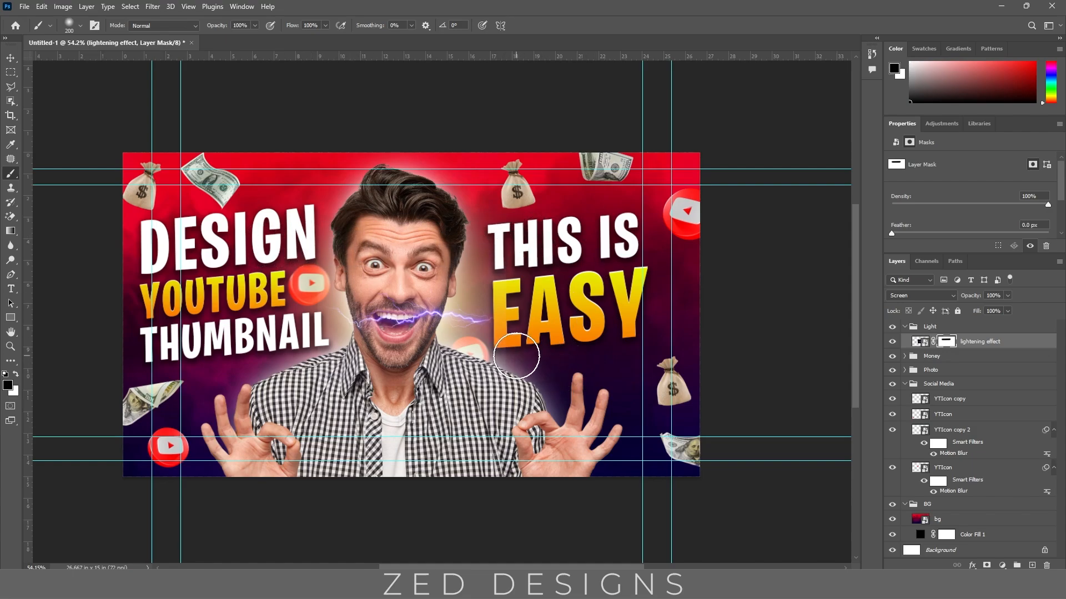
pyautogui.moveTo(297, 242); pyautogui.dragTo(518, 240)
pyautogui.press('v')
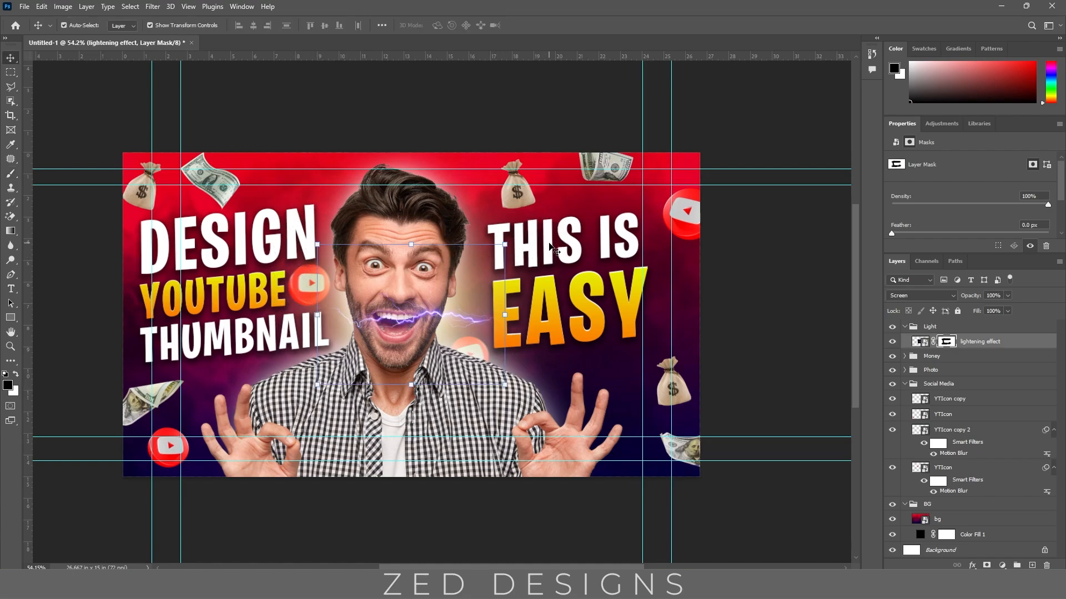
# - Scale the lightning to about 156%, rotate it to about -22°, and move it to the canvas's lower-left area by the man's arm
pyautogui.click(507, 315)
pyautogui.moveTo(508, 316); pyautogui.dragTo(557, 323)
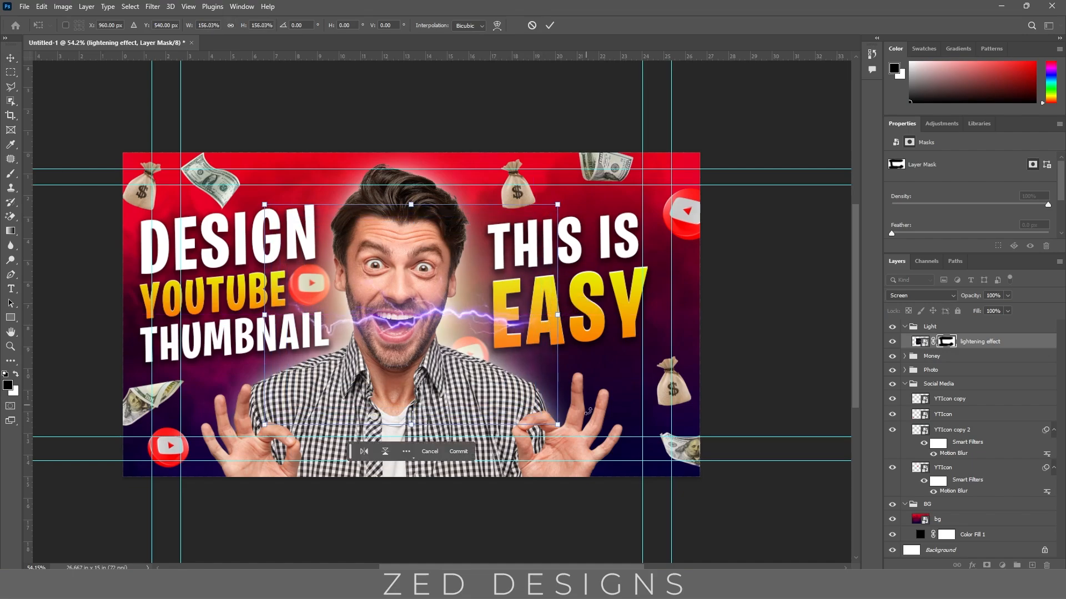
pyautogui.moveTo(572, 448); pyautogui.dragTo(603, 396)
pyautogui.moveTo(503, 313); pyautogui.dragTo(318, 389)
pyautogui.press('Return')
# - Move the Light group beneath the Social Media group, directly above BG
pyautogui.click(906, 327)
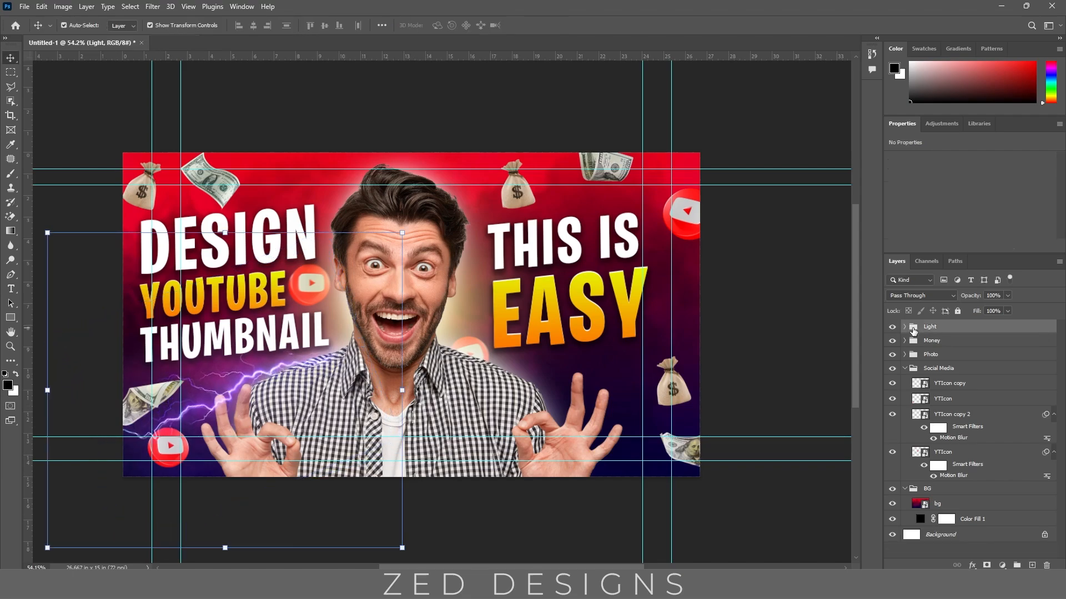
pyautogui.click(905, 369)
pyautogui.moveTo(933, 327); pyautogui.dragTo(932, 376)
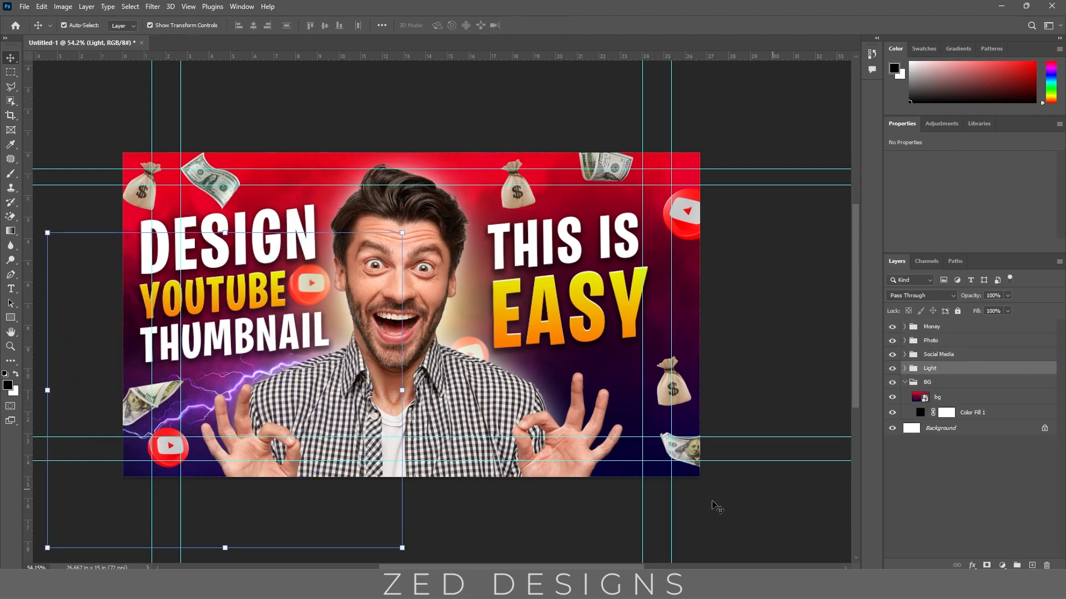
# - Spread copies of the lightning behind the titles, one rotated to about 41° behind DESIGN and two on the canvas's right side
pyautogui.click(904, 369)
pyautogui.click(922, 383)
pyautogui.hotkey('ctrl', 'j')
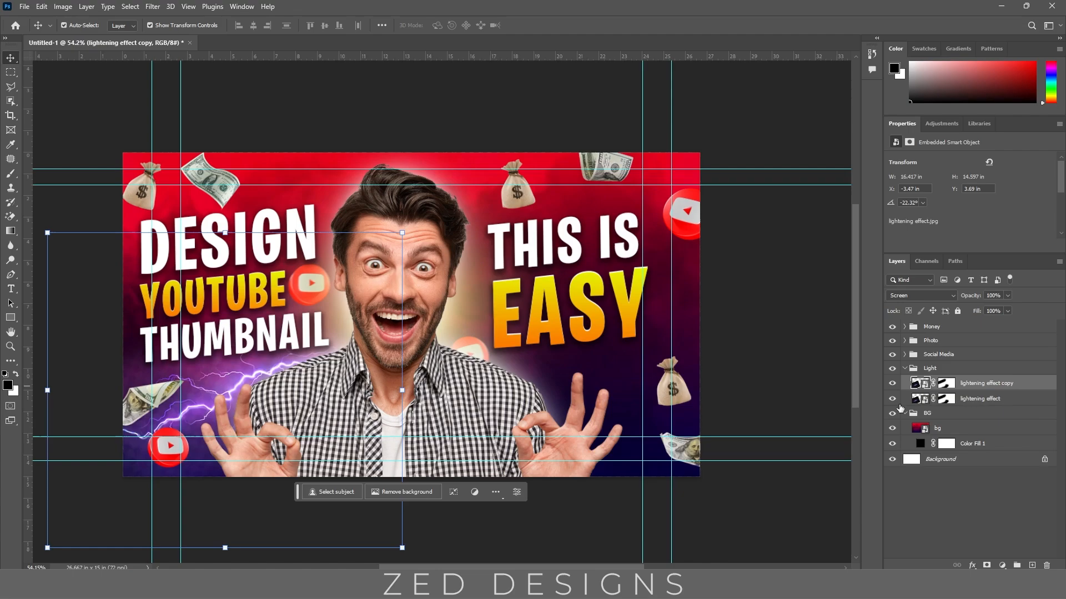
pyautogui.moveTo(414, 225); pyautogui.dragTo(421, 470)
pyautogui.moveTo(234, 370); pyautogui.dragTo(350, 251)
pyautogui.press('Return')
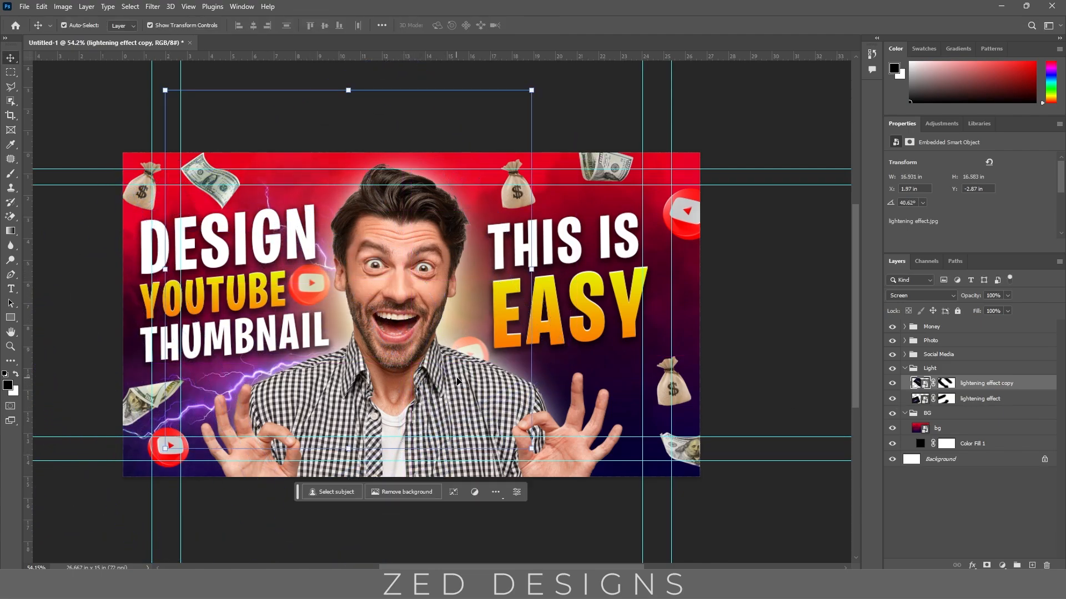
pyautogui.hotkey('ctrl', 'j')
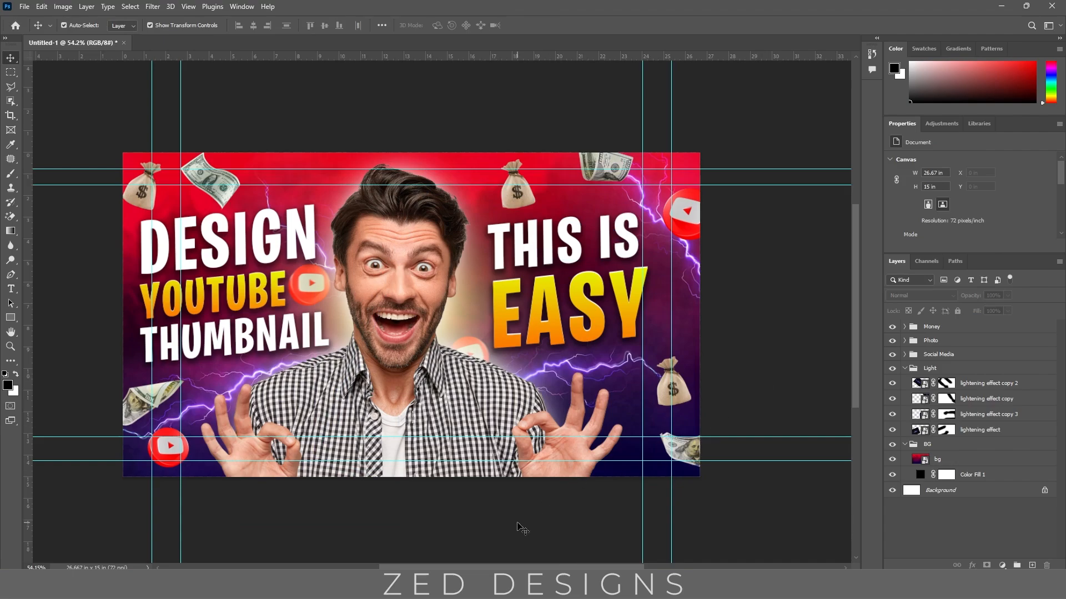
# - Apply Motion Blur to the lower-left banknote with a 12° angle and a distance of 19 pixels
pyautogui.click(146, 406)
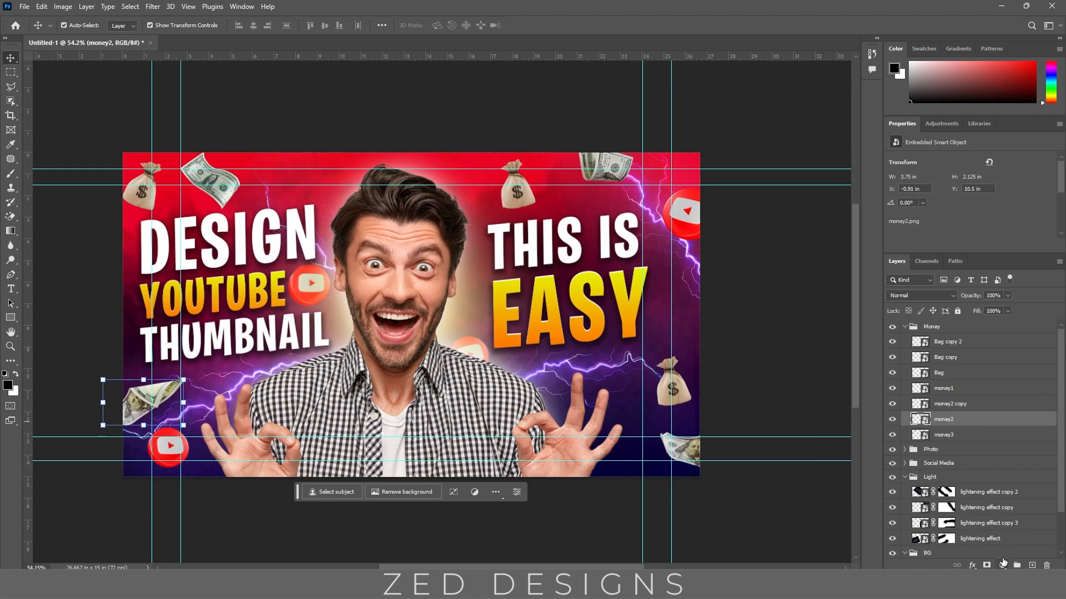
pyautogui.click(152, 6)
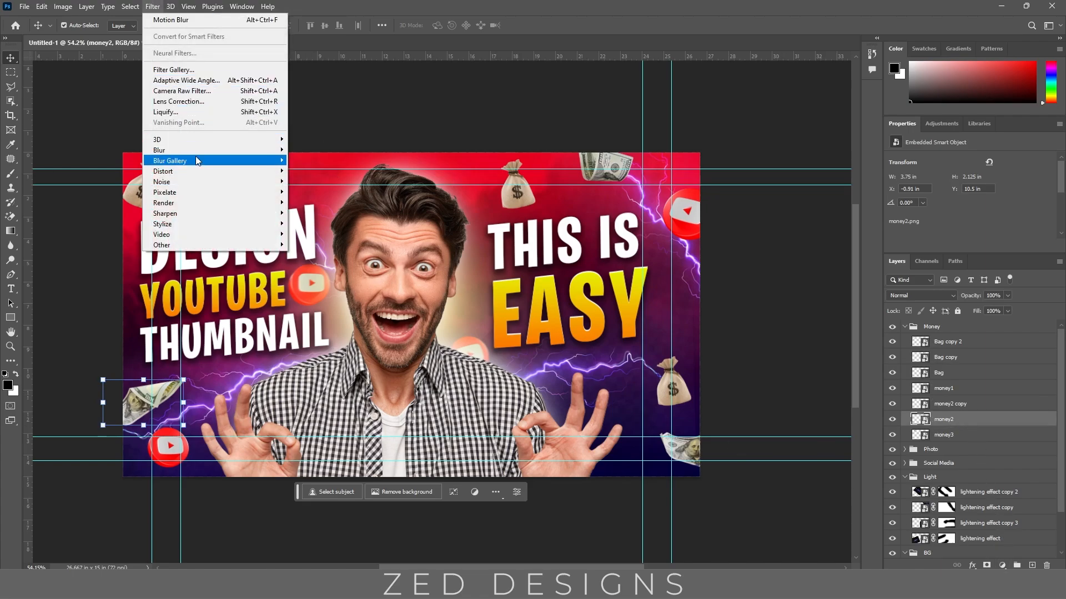
pyautogui.moveTo(200, 151)
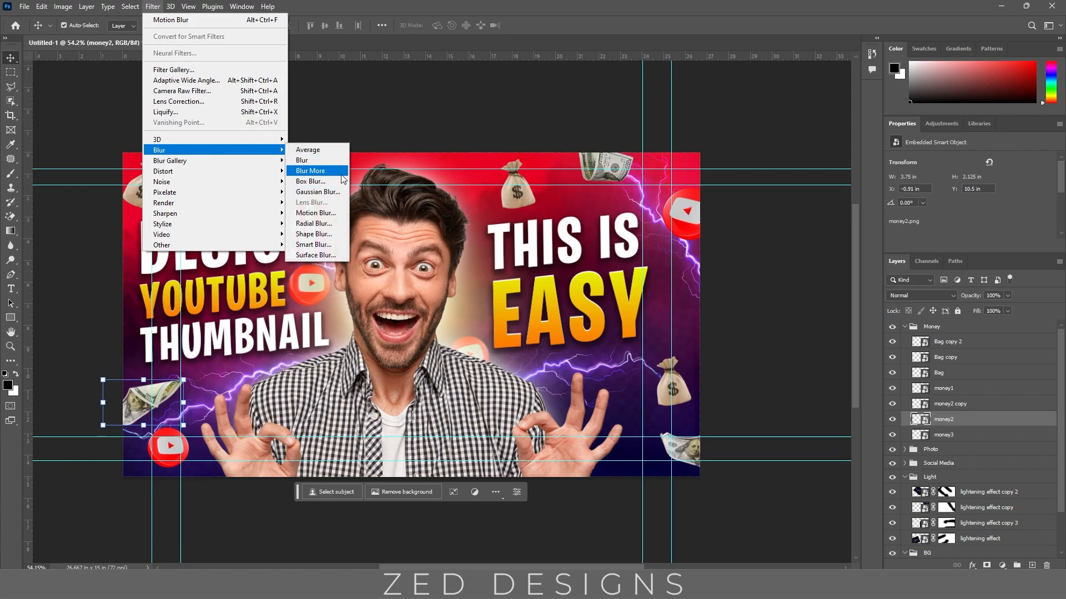
pyautogui.click(315, 213)
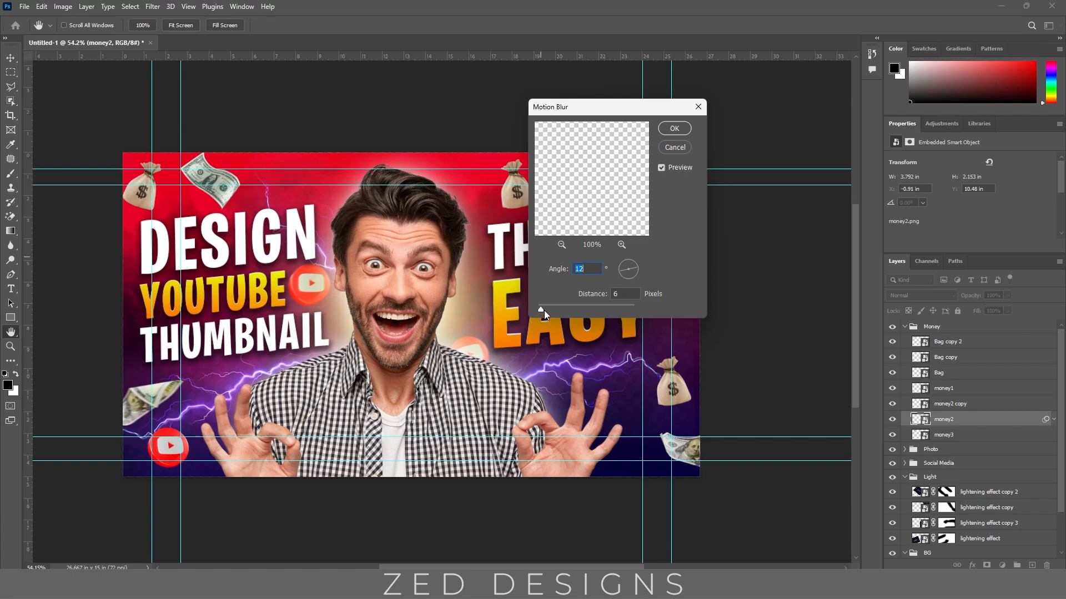
pyautogui.moveTo(544, 311); pyautogui.dragTo(548, 311)
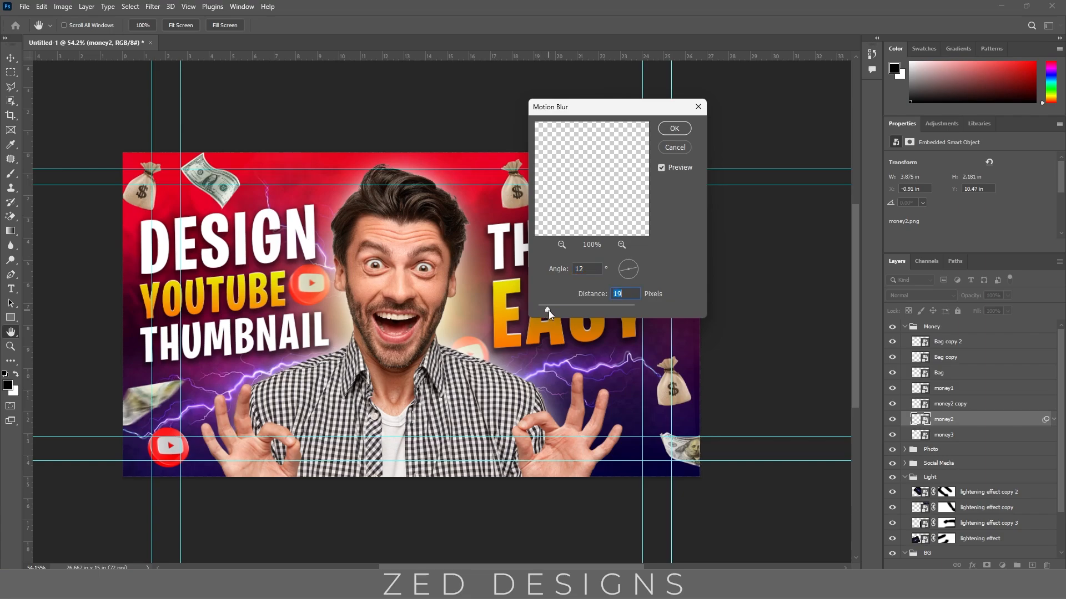
pyautogui.click(674, 128)
pyautogui.press('v')
# - Apply Motion Blur to the lower-right banknote with a -33° angle and a distance of 19 pixels
pyautogui.click(694, 452)
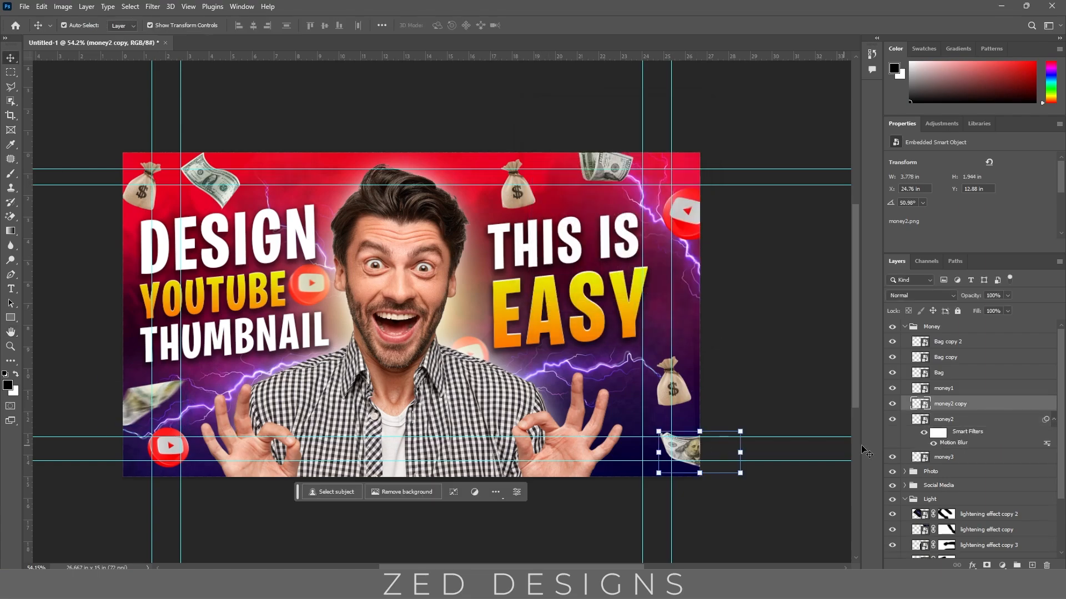
pyautogui.click(152, 6)
pyautogui.moveTo(167, 146)
pyautogui.click(314, 213)
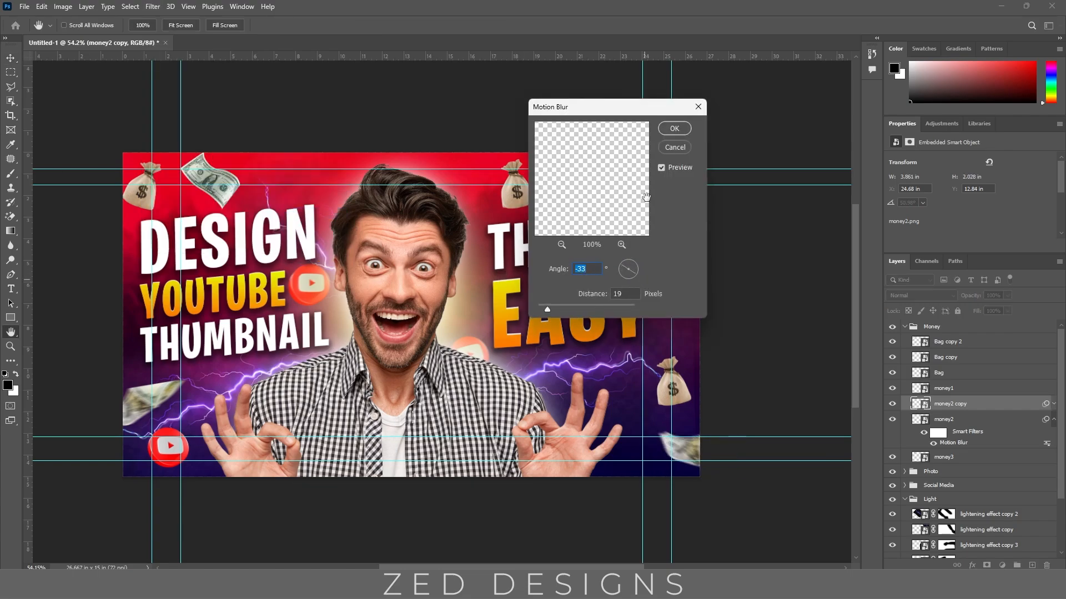
pyautogui.click(675, 128)
# - Apply Motion Blur to the two upper banknotes, the one above DESIGN and the one above THIS IS
pyautogui.click(212, 181)
pyautogui.click(153, 6)
pyautogui.moveTo(205, 155)
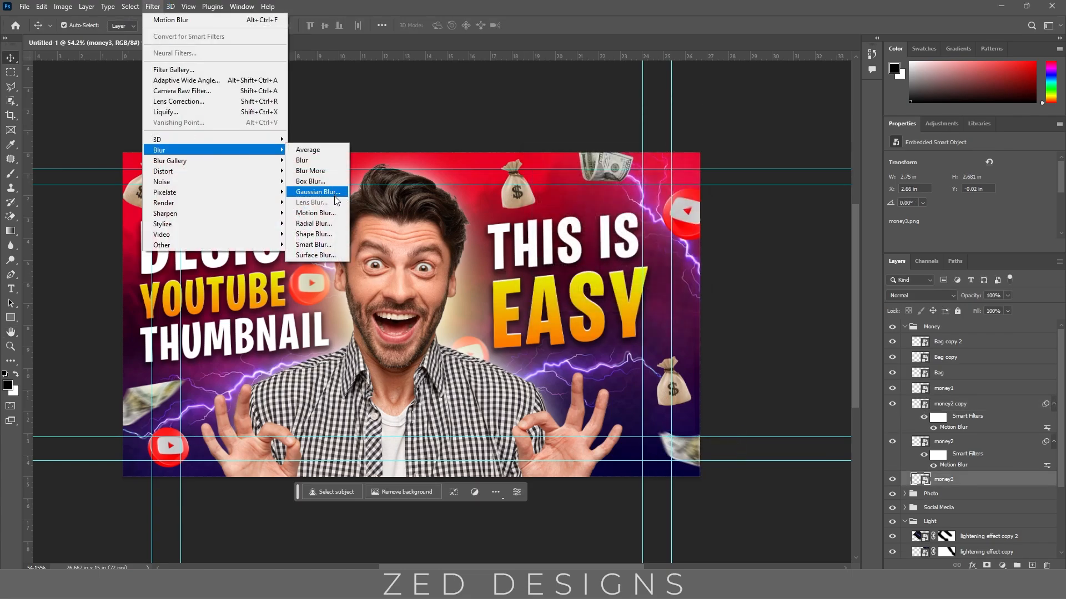
pyautogui.click(315, 213)
pyautogui.click(677, 126)
pyautogui.click(611, 176)
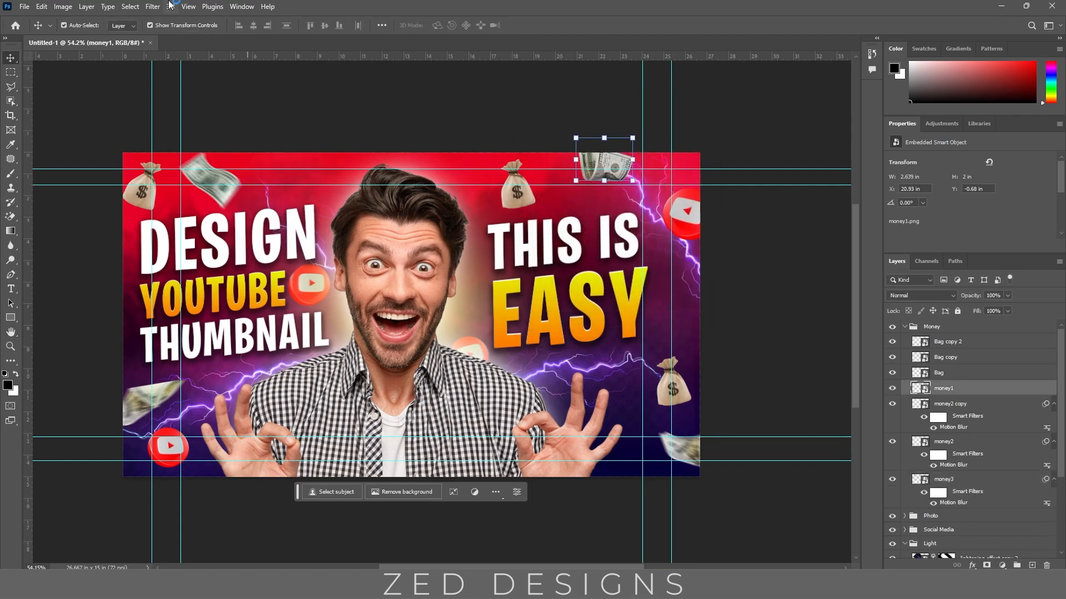
pyautogui.click(153, 6)
pyautogui.click(166, 19)
pyautogui.click(675, 129)
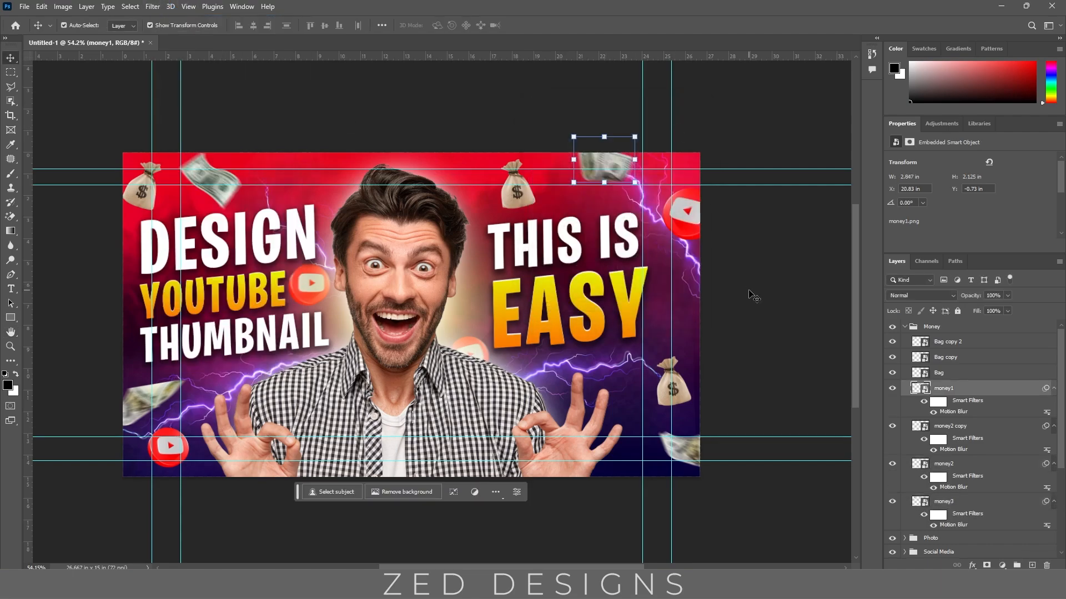
# - Apply Motion Blur to the three money bags and to the YouTube icons at the canvas's lower left and right edge
pyautogui.click(142, 204)
pyautogui.click(153, 6)
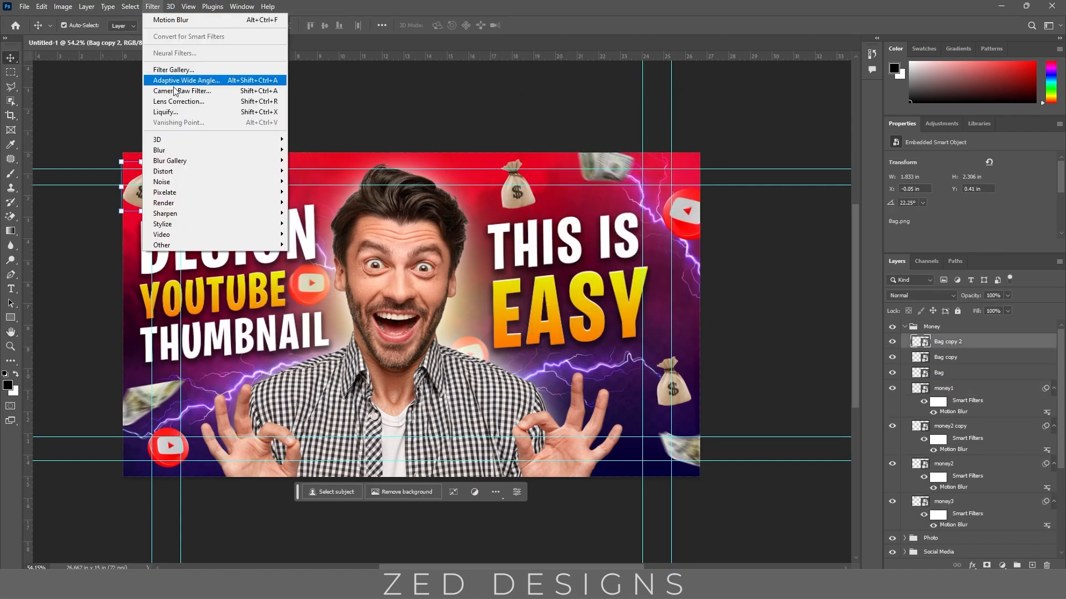
pyautogui.moveTo(166, 145)
pyautogui.click(315, 213)
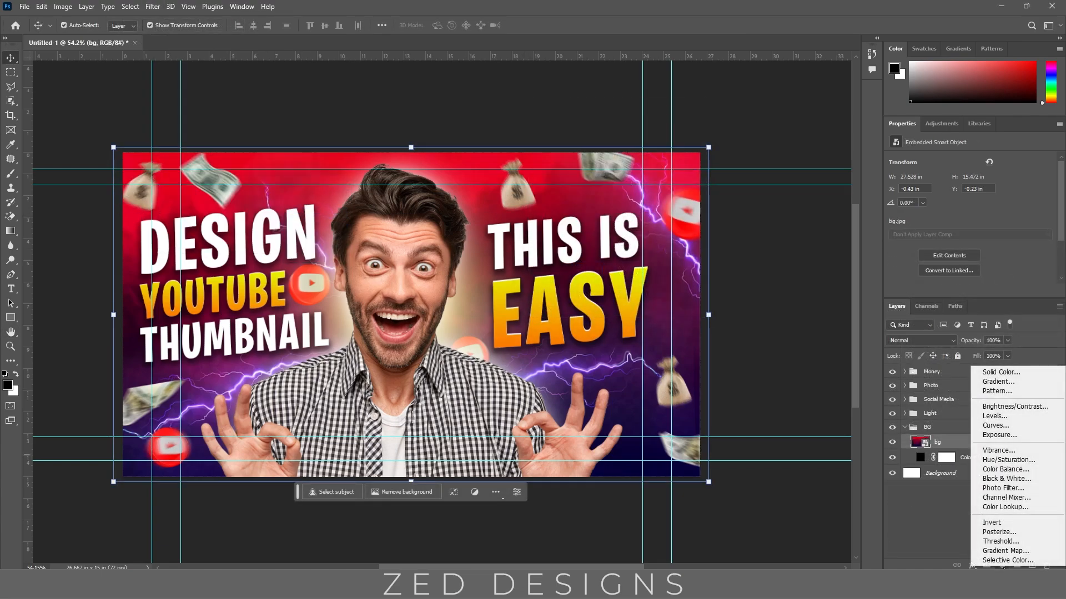
# - Add a Hue/Saturation adjustment clipped to the bg layer and set its hue to -71
pyautogui.click(1001, 565)
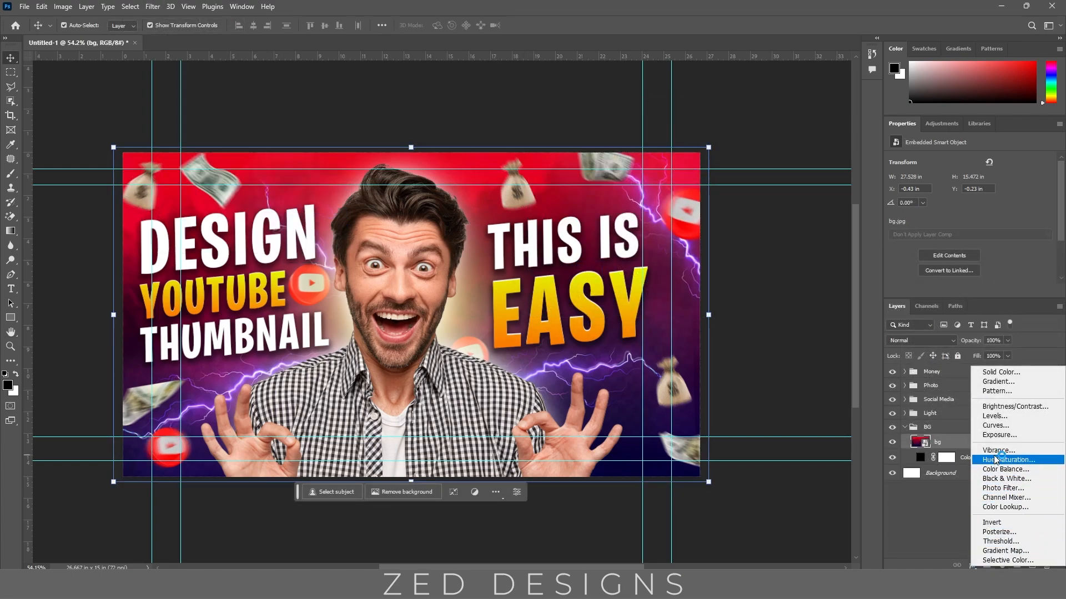
pyautogui.click(997, 459)
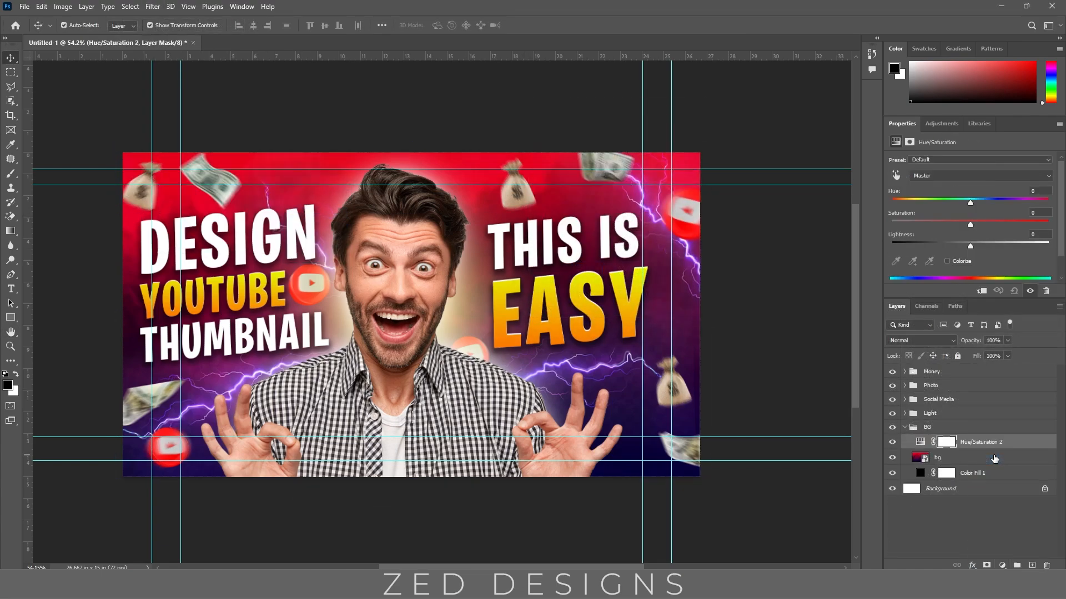
pyautogui.keyDown('alt'); pyautogui.click(951, 453); pyautogui.keyUp('alt')
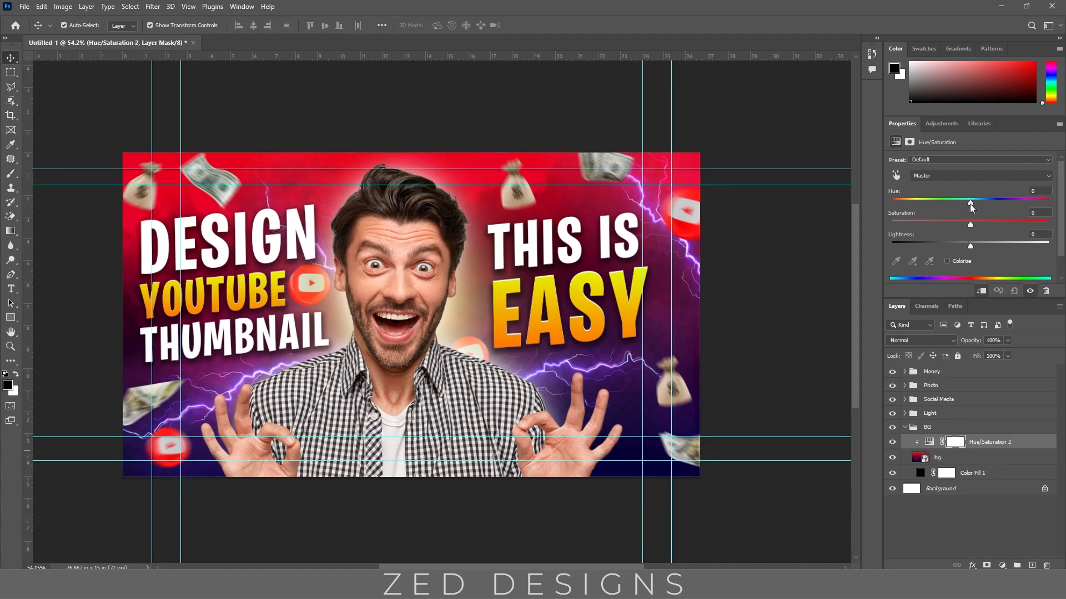
pyautogui.moveTo(970, 205); pyautogui.dragTo(929, 207)
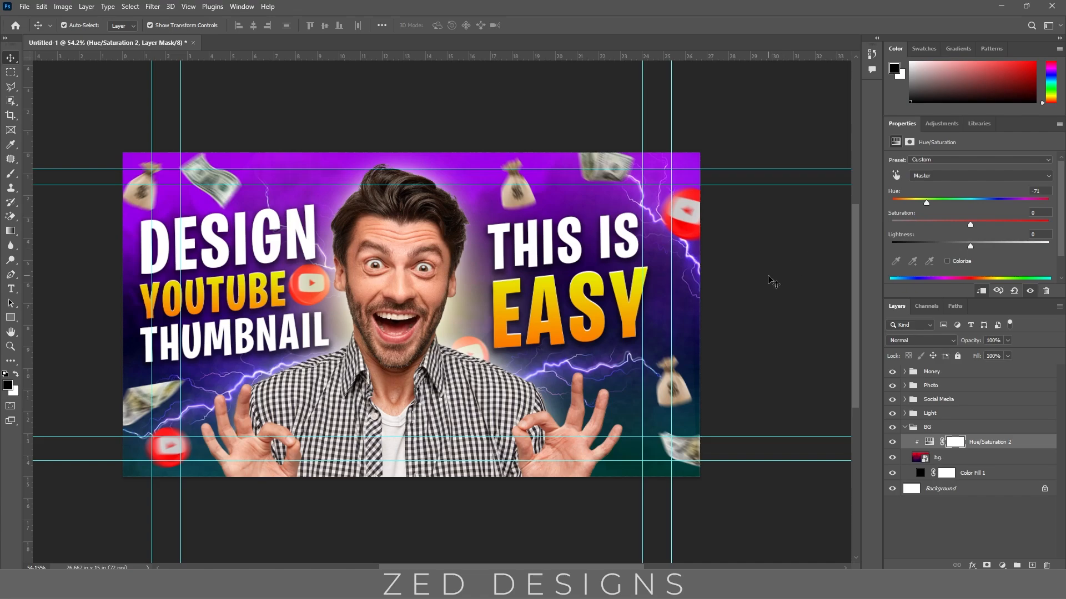
# - Add a solid color fill of 12ff00 above the Hue/Saturation adjustment and invert its mask to black
pyautogui.click(936, 457)
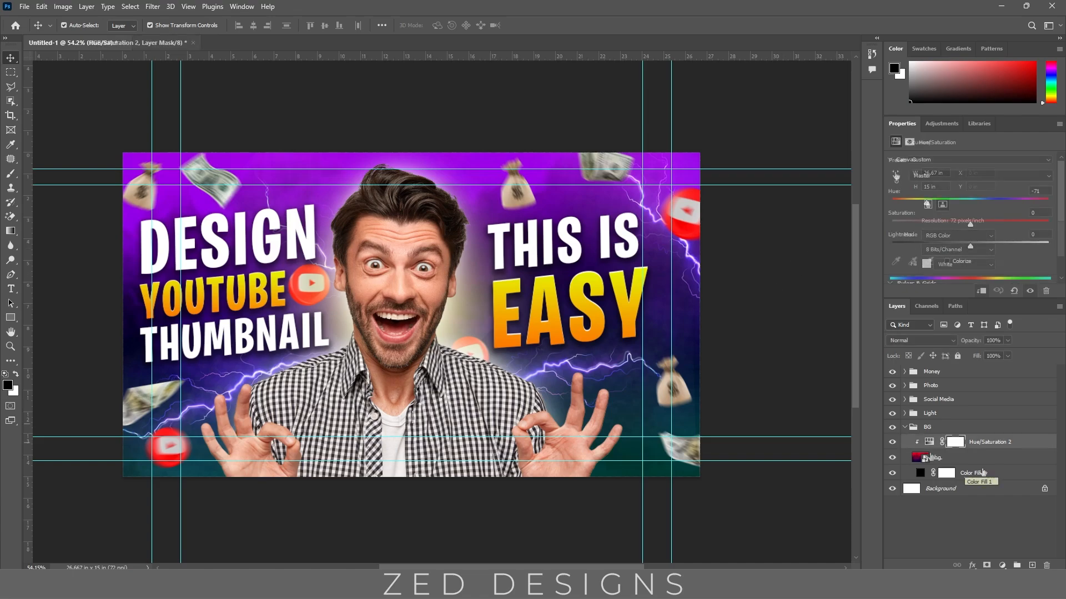
pyautogui.click(1001, 565)
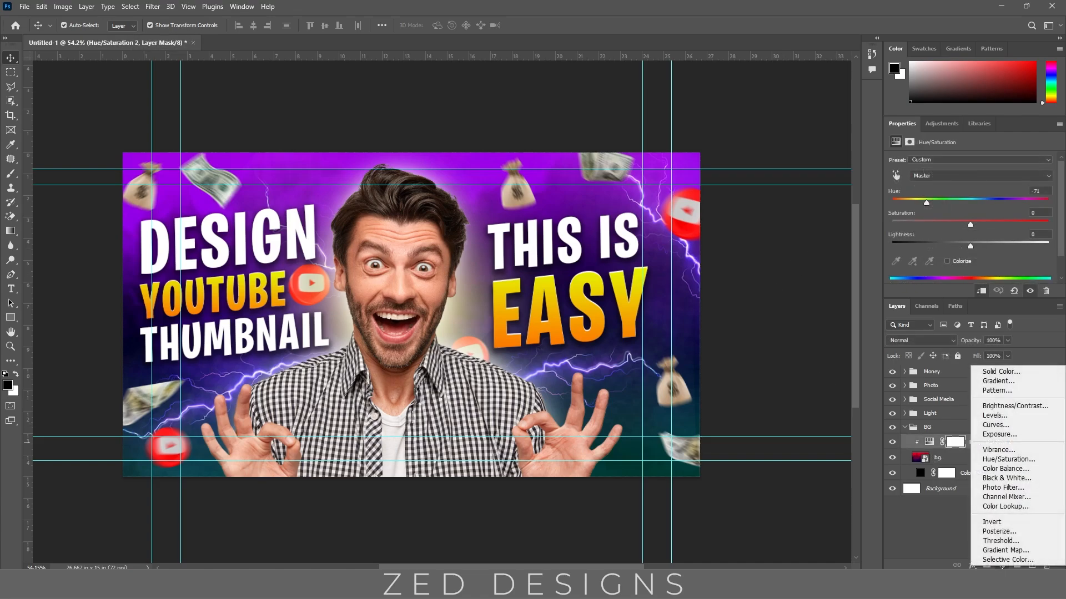
pyautogui.click(986, 373)
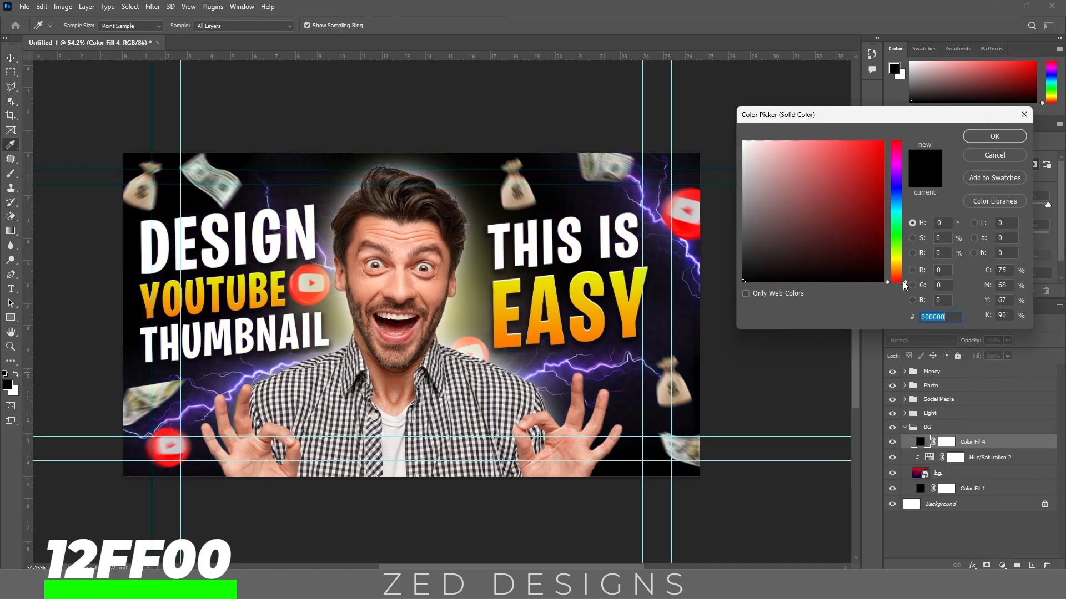
pyautogui.moveTo(906, 281); pyautogui.dragTo(907, 244)
pyautogui.write('12FF00')
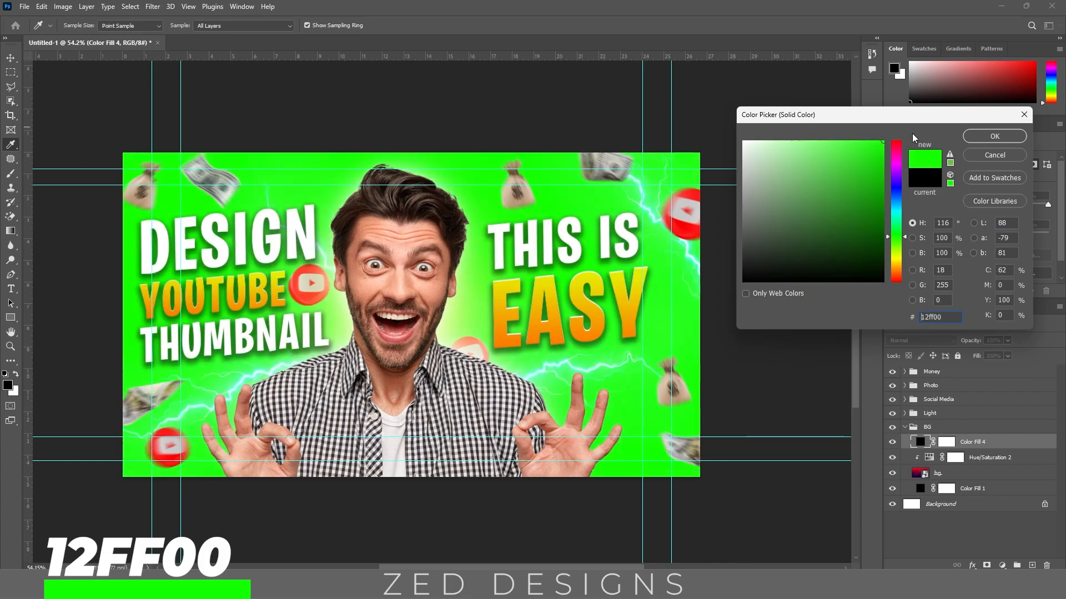
pyautogui.press('Return')
pyautogui.click(950, 442)
pyautogui.hotkey('ctrl', 'i')
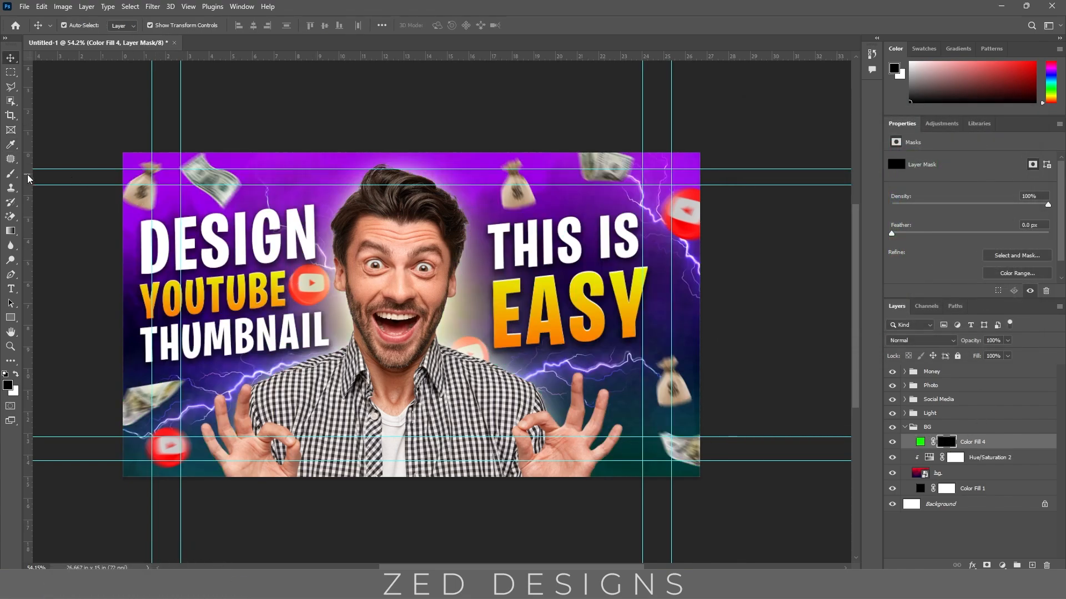
# - Paint white on the green fill's mask with a soft 700 px brush to add a glow in the canvas's lower right corner
pyautogui.click(10, 173)
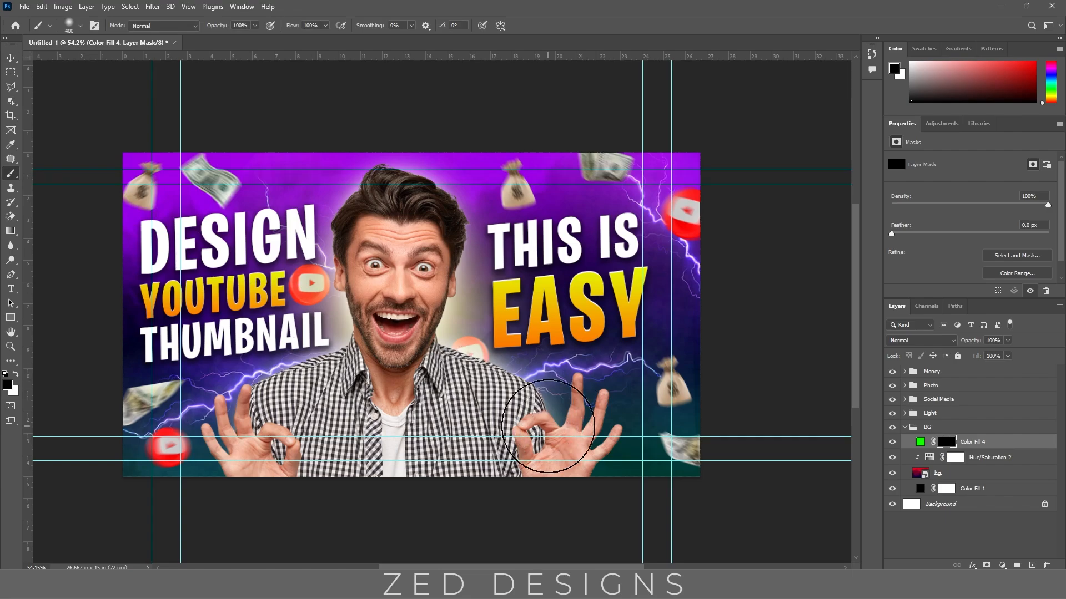
pyautogui.press(']')
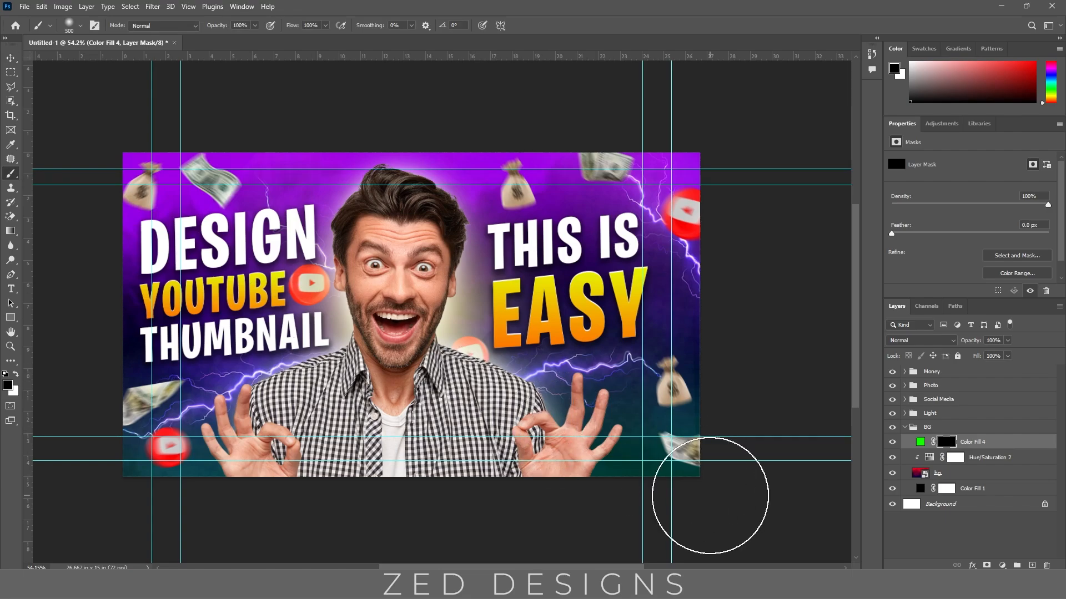
pyautogui.press('x')
pyautogui.click(711, 494)
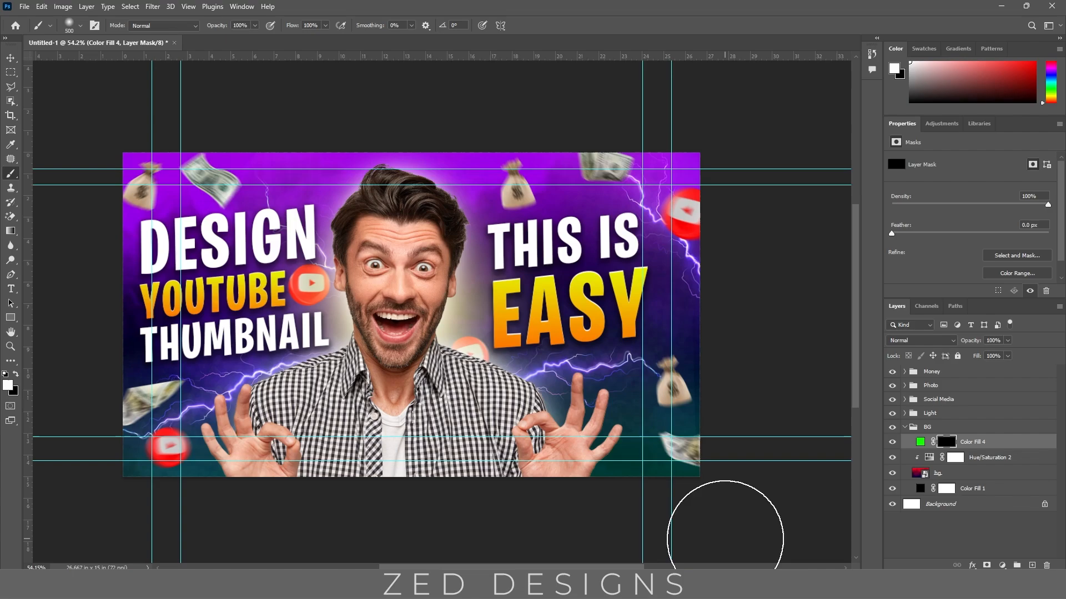
pyautogui.scroll(-2, 718, 528)
pyautogui.press(']')
pyautogui.press(']')
pyautogui.click(678, 465)
pyautogui.press('v')
pyautogui.press('x')
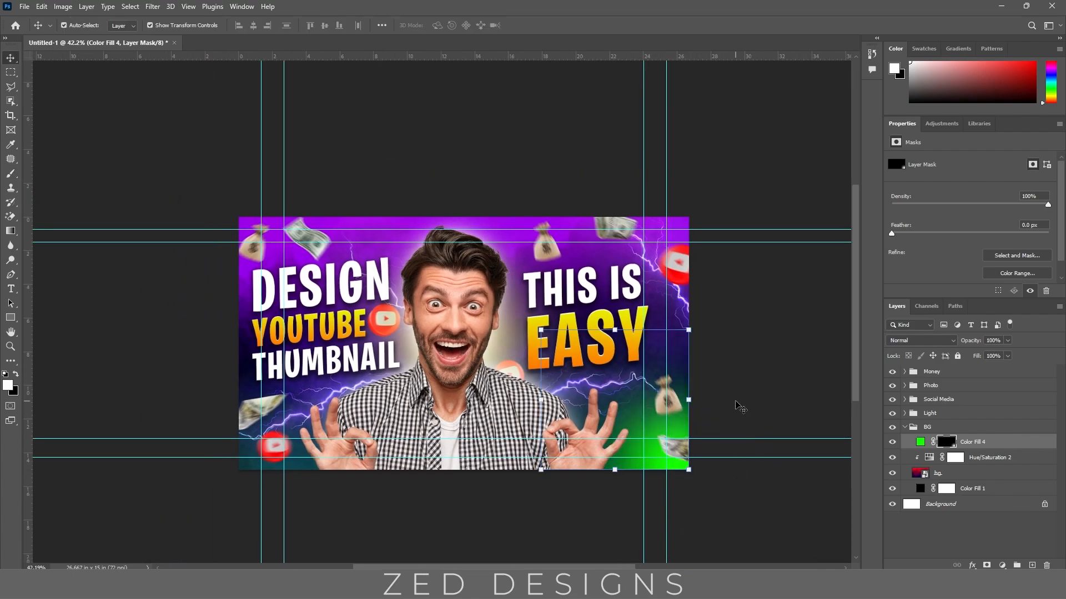
pyautogui.click(740, 407)
# - Add a cyan solid color fill (00fcff) above the green fill and invert its mask to black
pyautogui.click(920, 441)
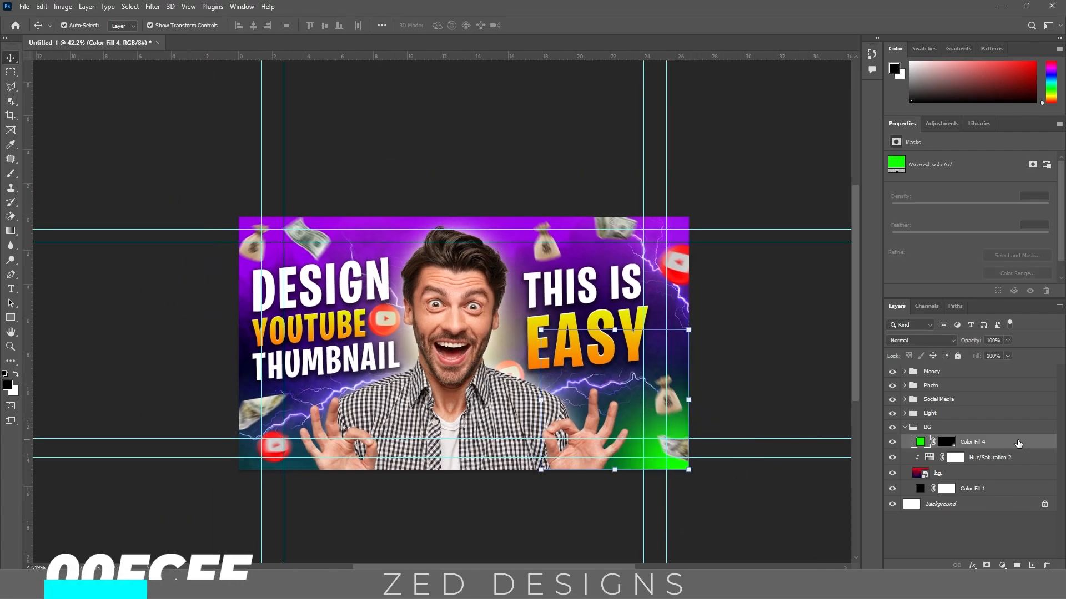
pyautogui.click(1002, 565)
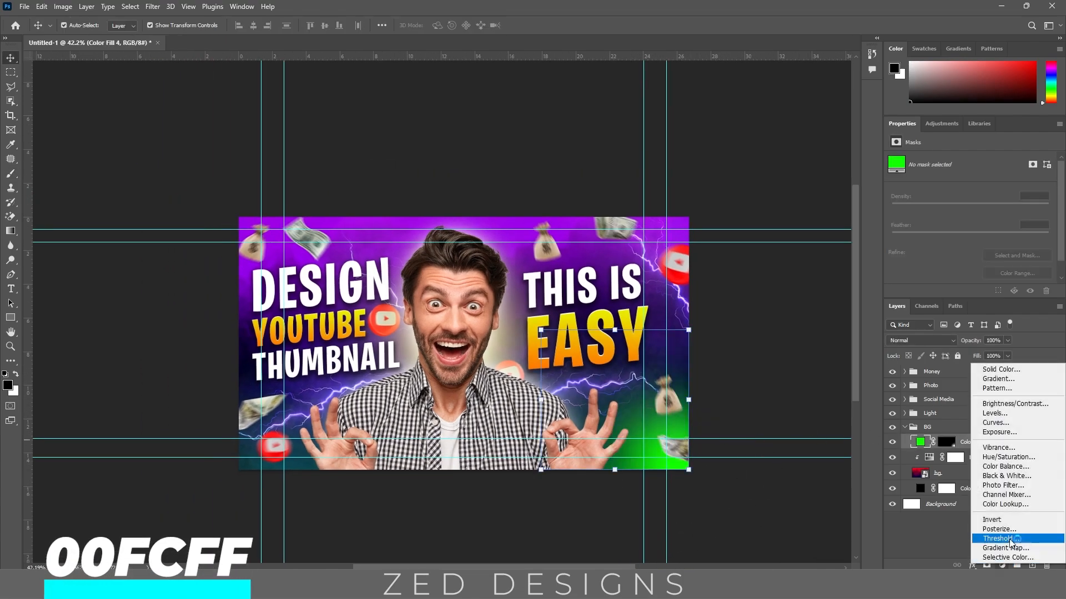
pyautogui.click(999, 370)
pyautogui.click(897, 208)
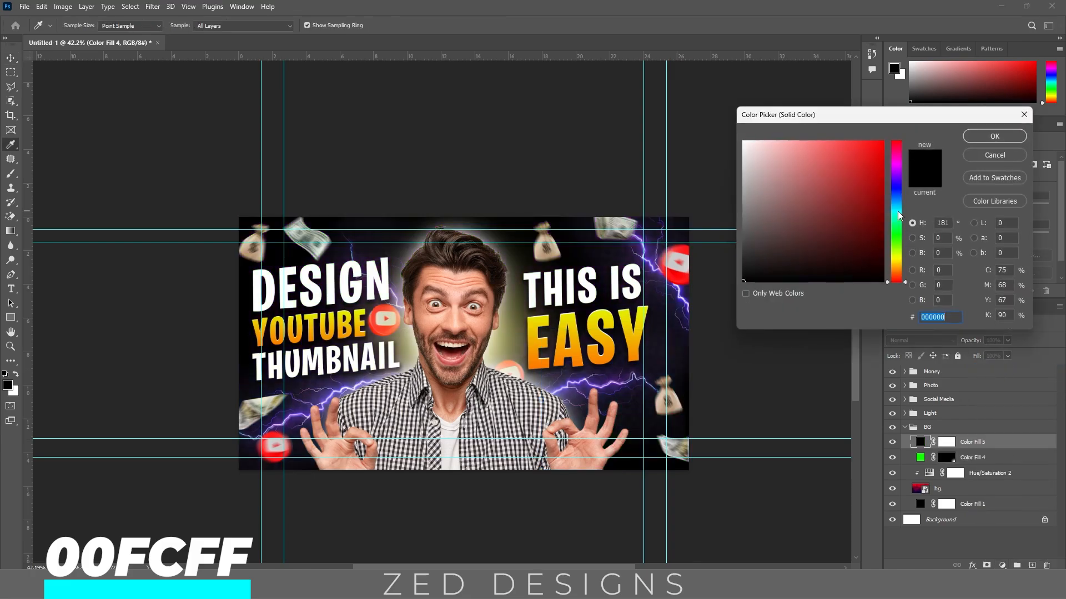
pyautogui.moveTo(859, 182); pyautogui.dragTo(909, 133)
pyautogui.moveTo(905, 208); pyautogui.dragTo(910, 211)
pyautogui.click(994, 136)
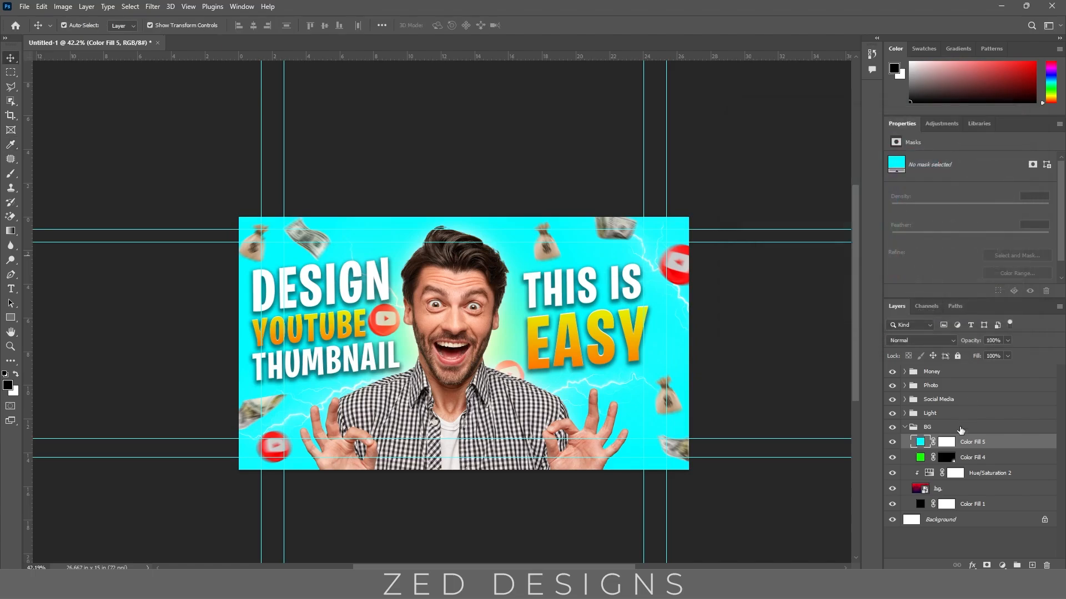
pyautogui.click(946, 442)
pyautogui.hotkey('ctrl', 'i')
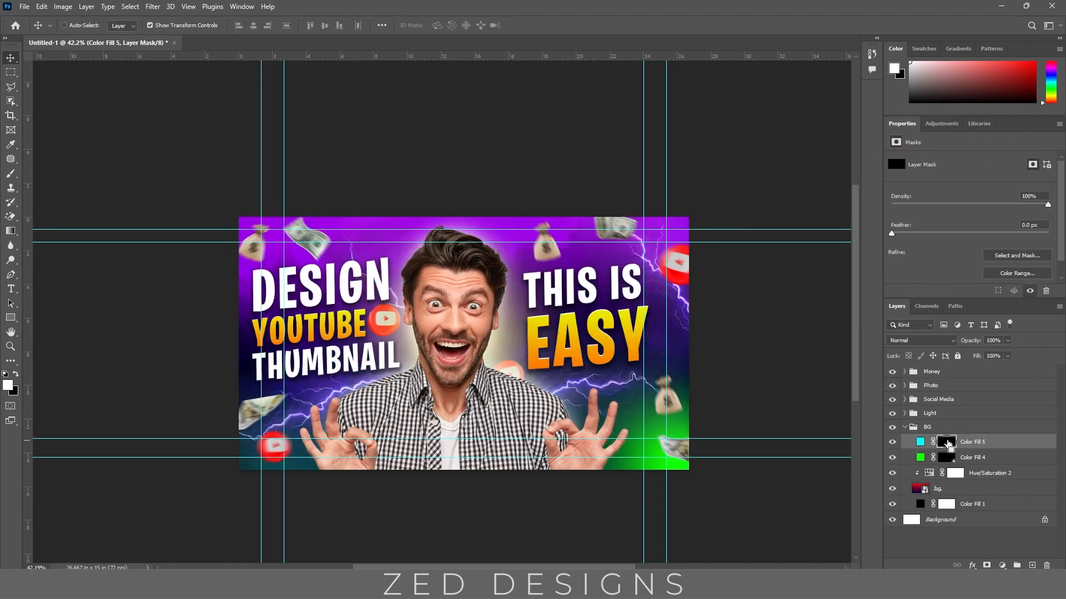
# - Paint white on the cyan fill's mask with the soft 700 px brush to add a glow in the canvas's lower left corner
pyautogui.press('b')
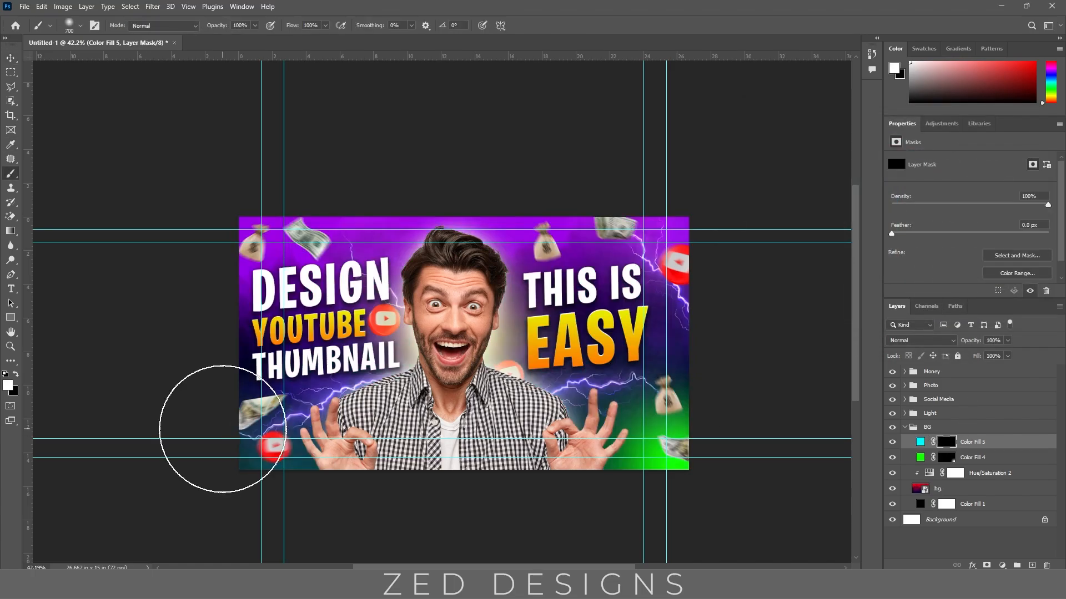
pyautogui.press('v')
pyautogui.press('b')
pyautogui.moveTo(258, 459); pyautogui.dragTo(239, 458)
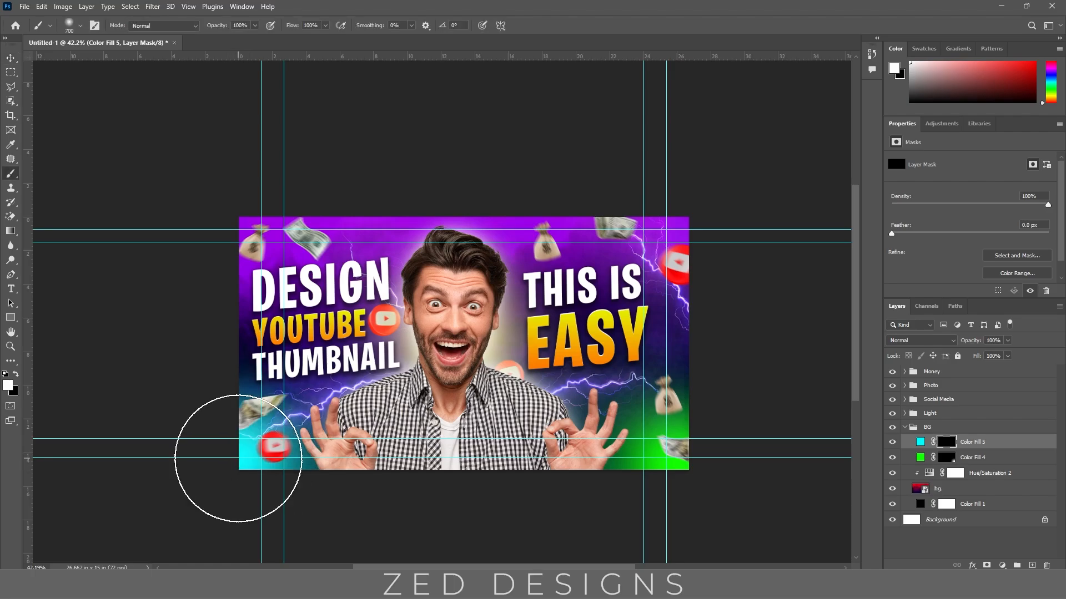
pyautogui.press('v')
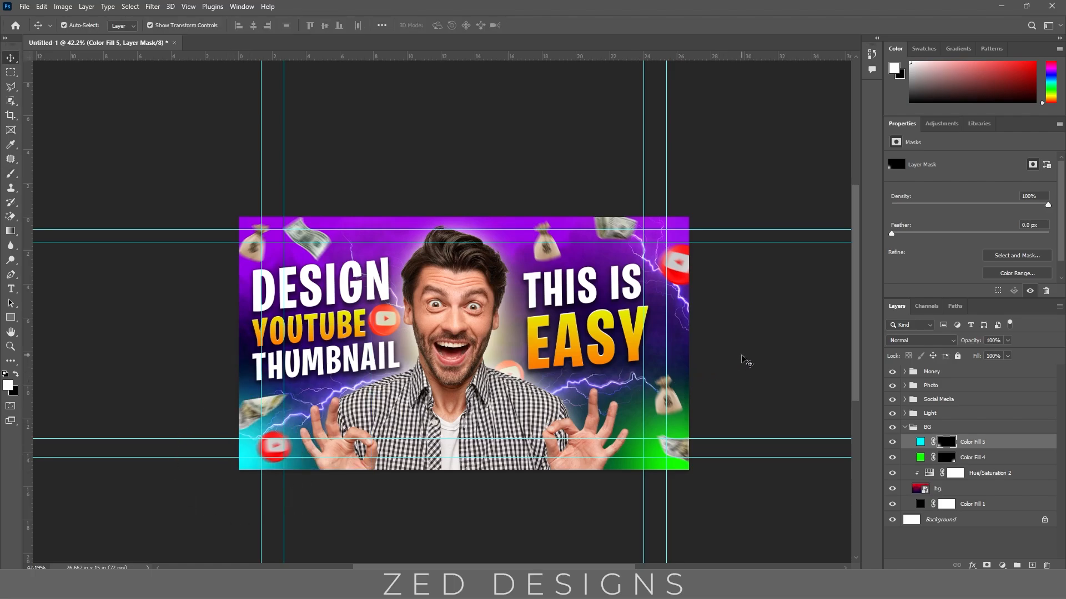
pyautogui.click(745, 362)
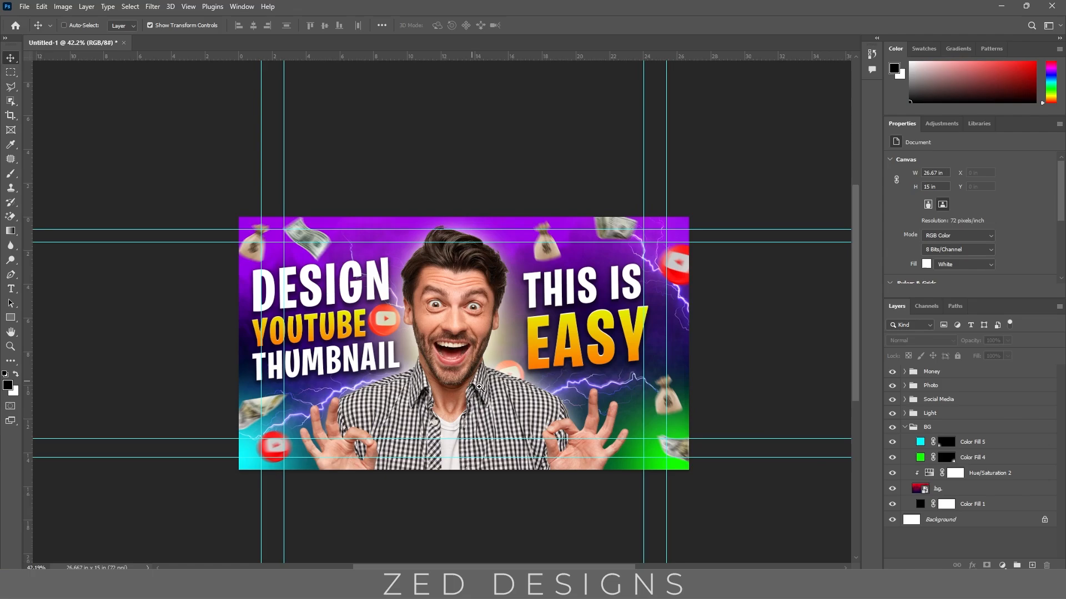
# - Create a new layer directly above Photo in the Photo group, fill it with black and set its blend mode to Screen
pyautogui.moveTo(472, 382); pyautogui.dragTo(500, 403)
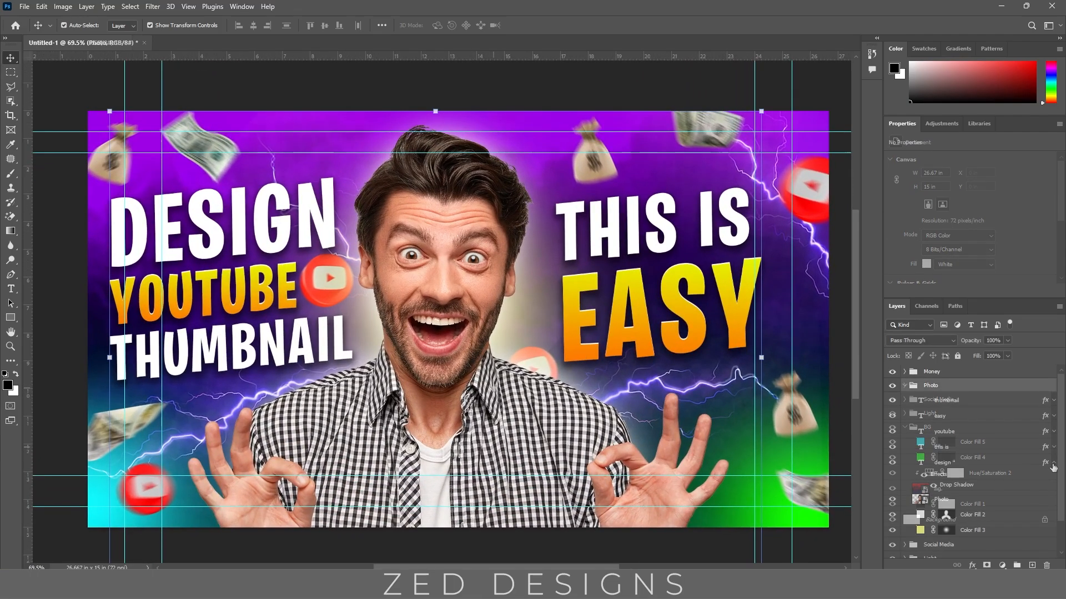
pyautogui.click(1053, 463)
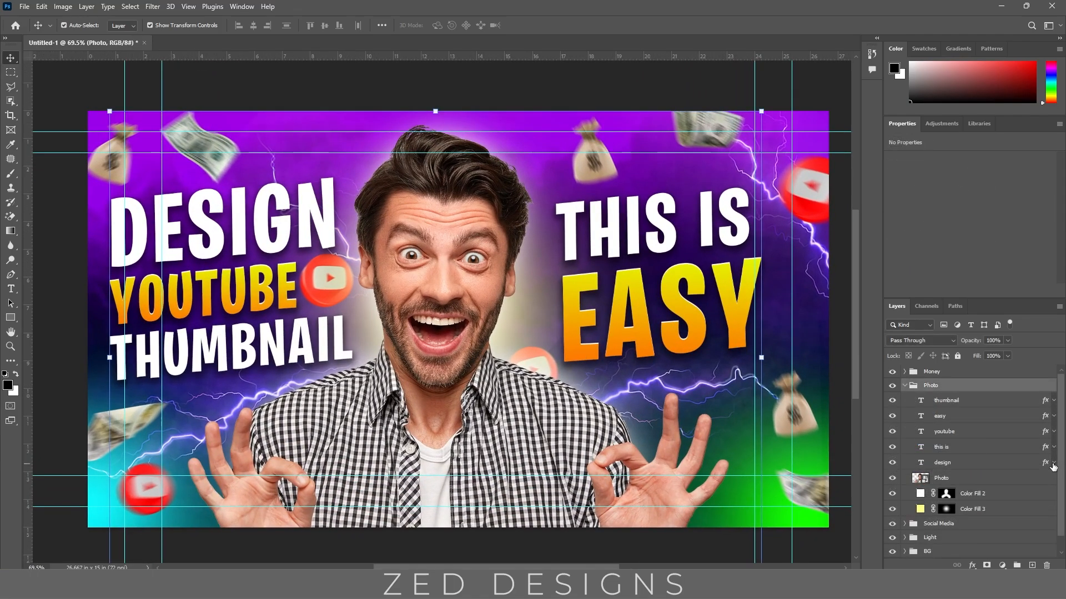
pyautogui.click(967, 480)
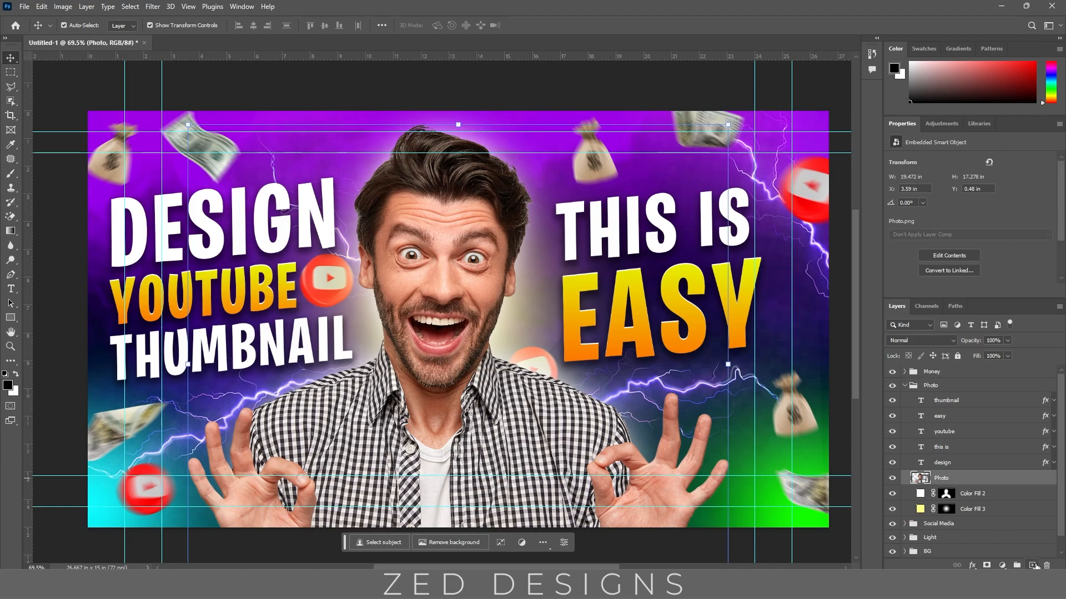
pyautogui.click(1034, 566)
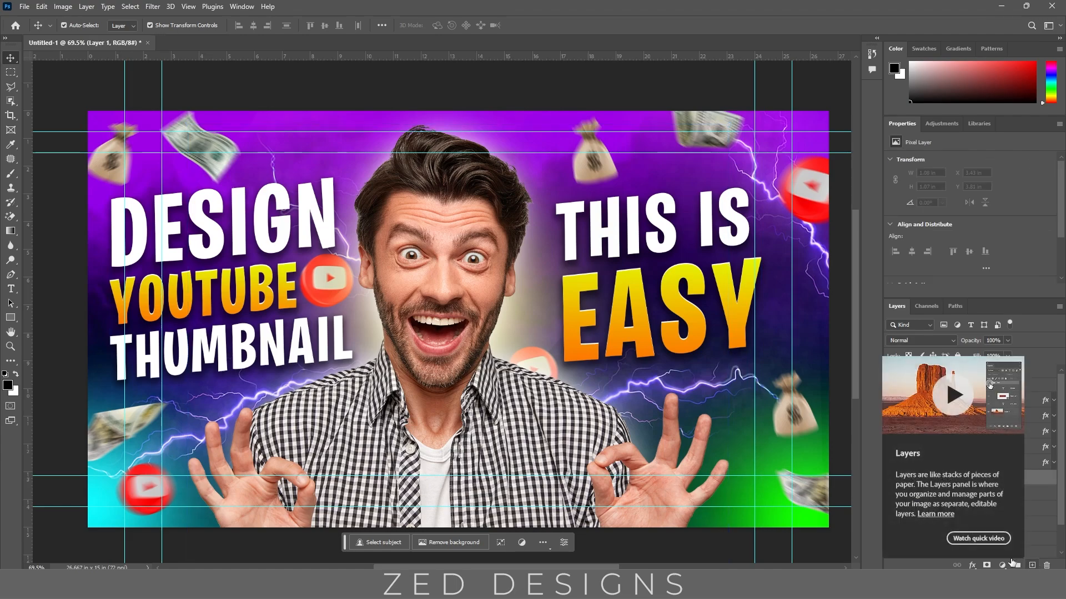
pyautogui.click(8, 385)
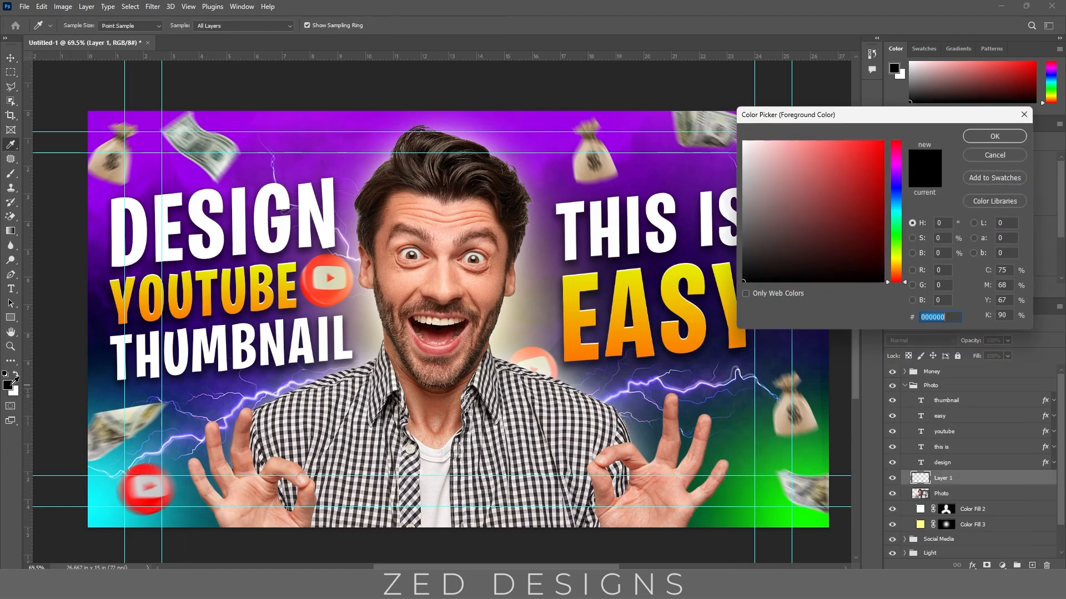
pyautogui.press('Escape')
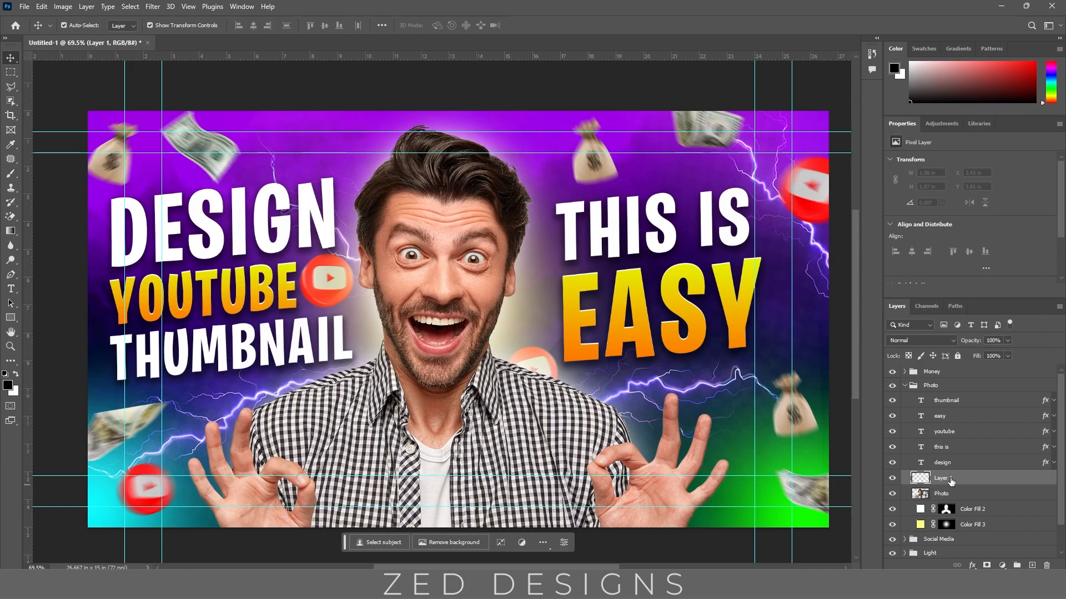
pyautogui.hotkey('alt', 'BackSpace')
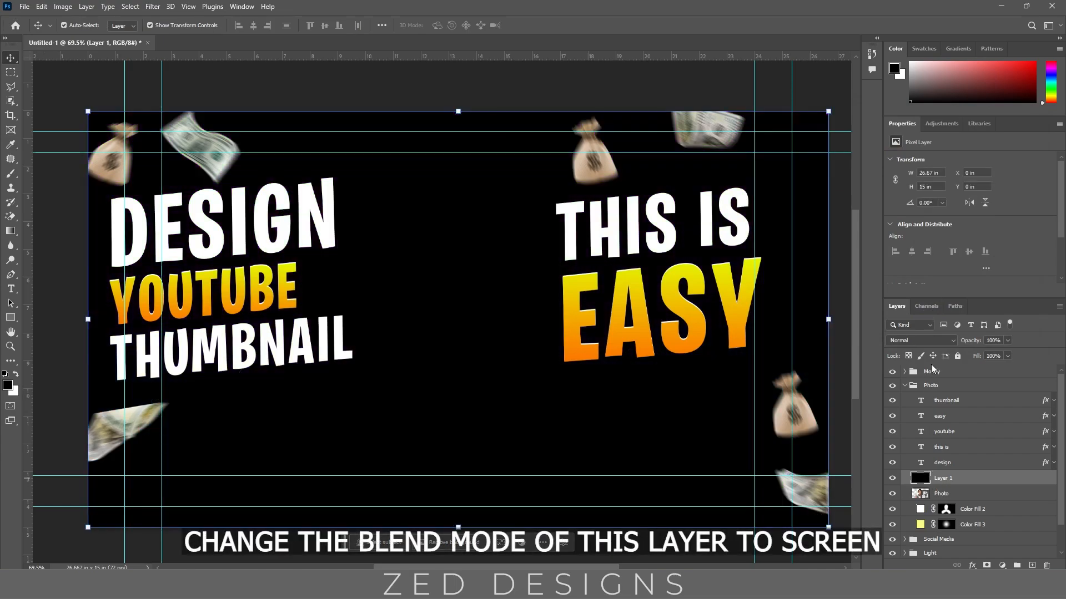
pyautogui.click(922, 340)
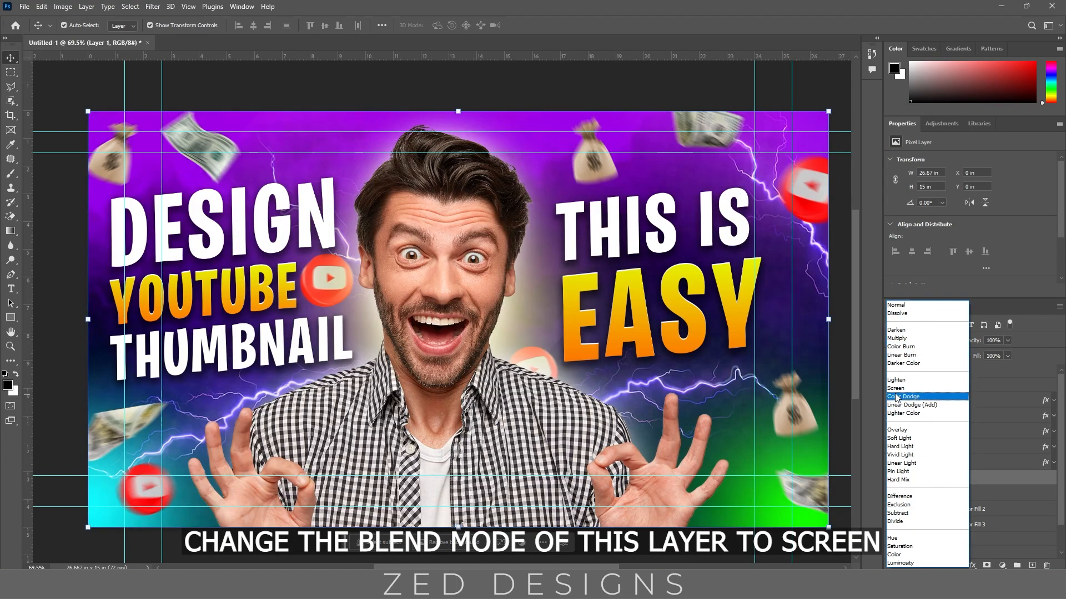
pyautogui.click(896, 388)
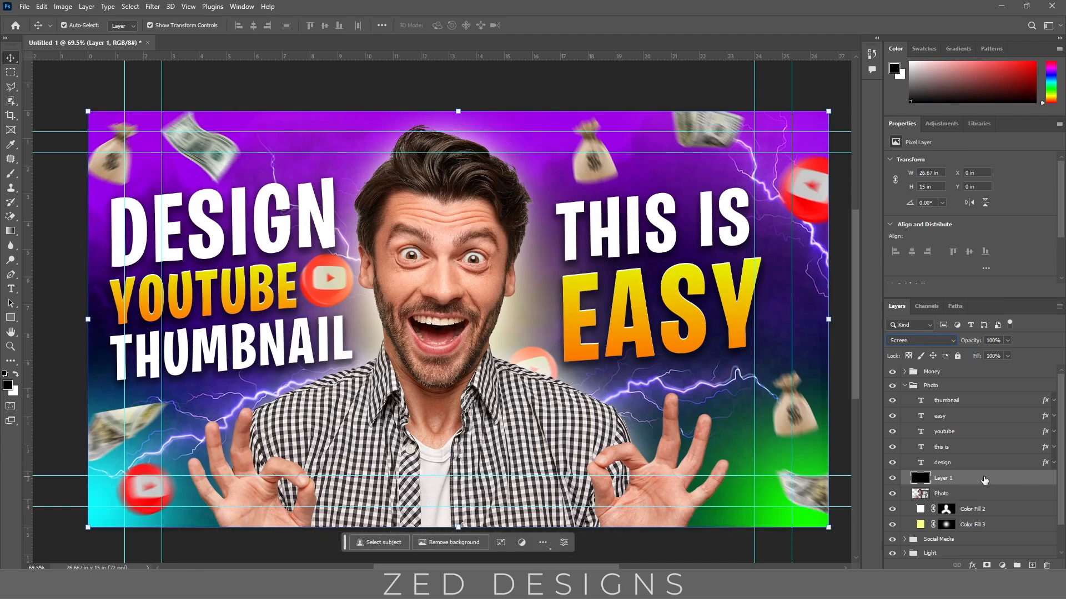
# - Group the black Screen layer and name the group Highlights
pyautogui.hotkey('ctrl', 'g')
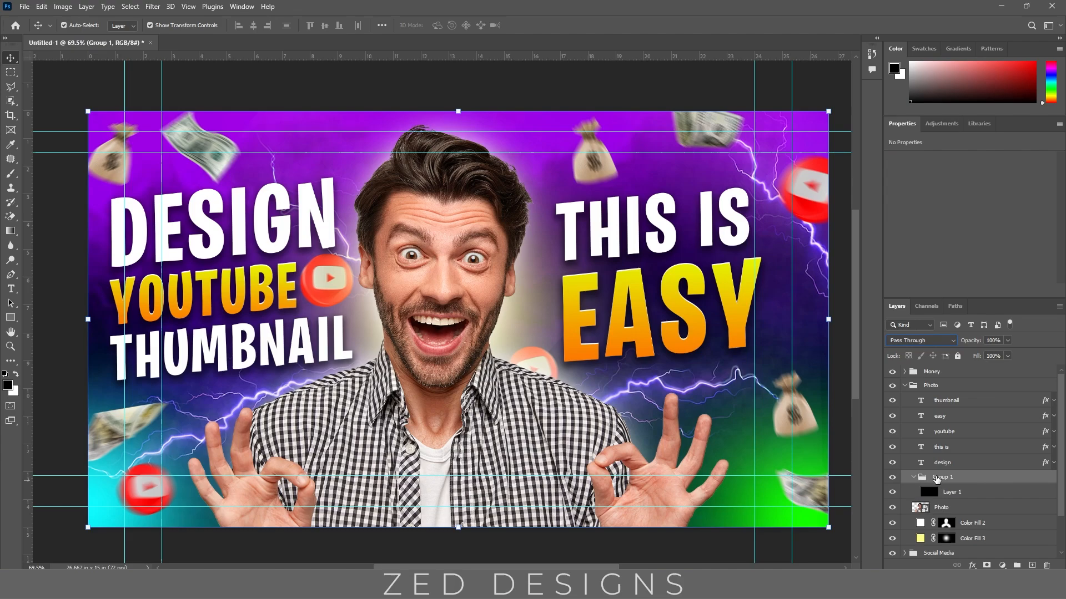
pyautogui.doubleClick(942, 477)
pyautogui.write('Highlights')
pyautogui.press('Return')
# - Add a Gradient Map above Layer 1 using the saved black-teal-cyan-white gradient preset and clip it to Layer 1
pyautogui.click(987, 494)
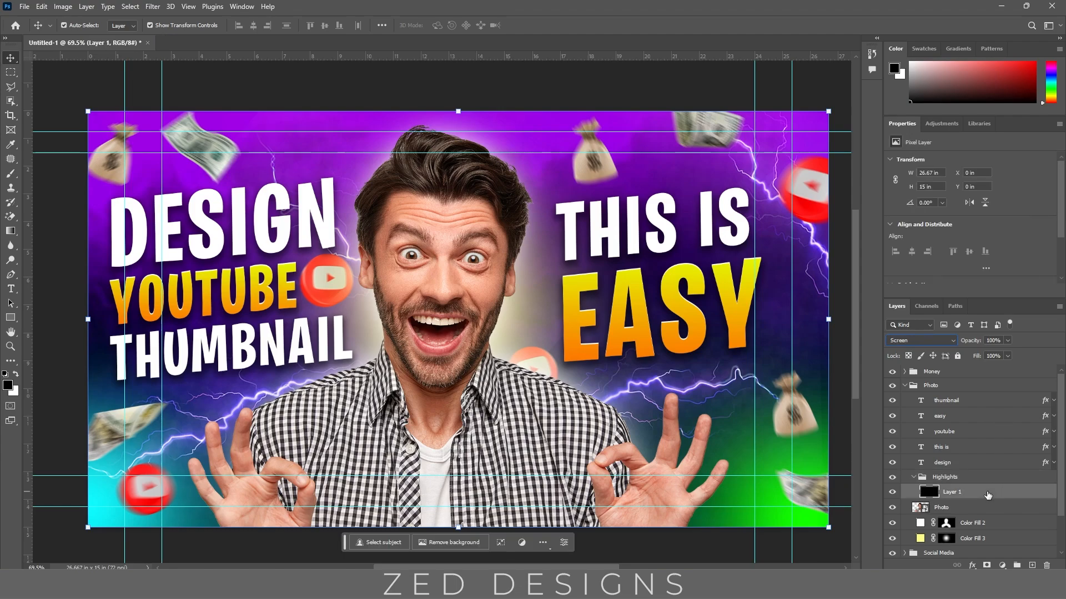
pyautogui.click(1002, 566)
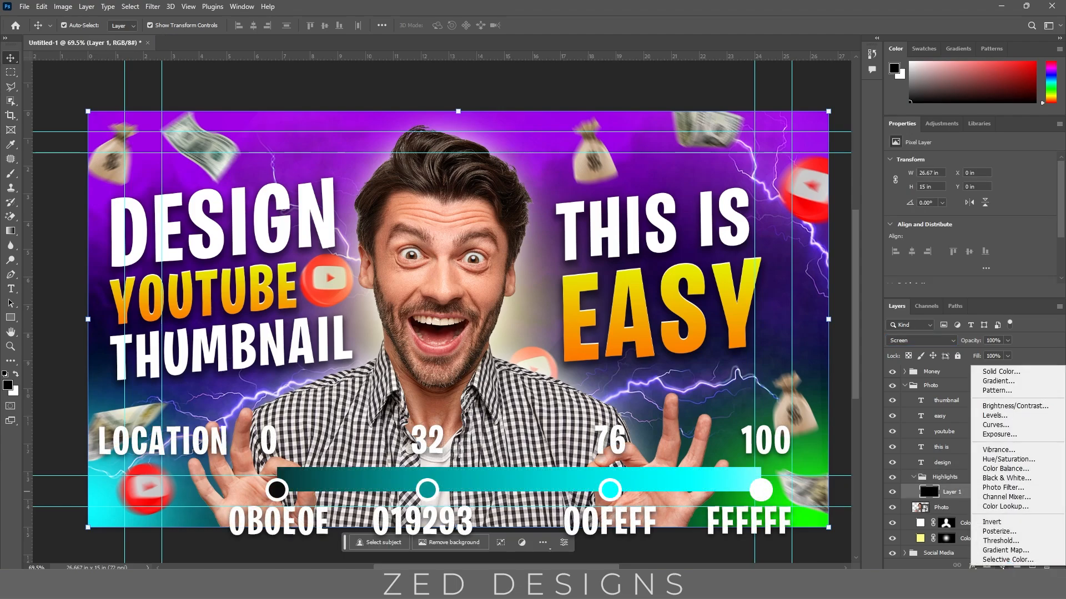
pyautogui.click(1005, 550)
pyautogui.click(948, 165)
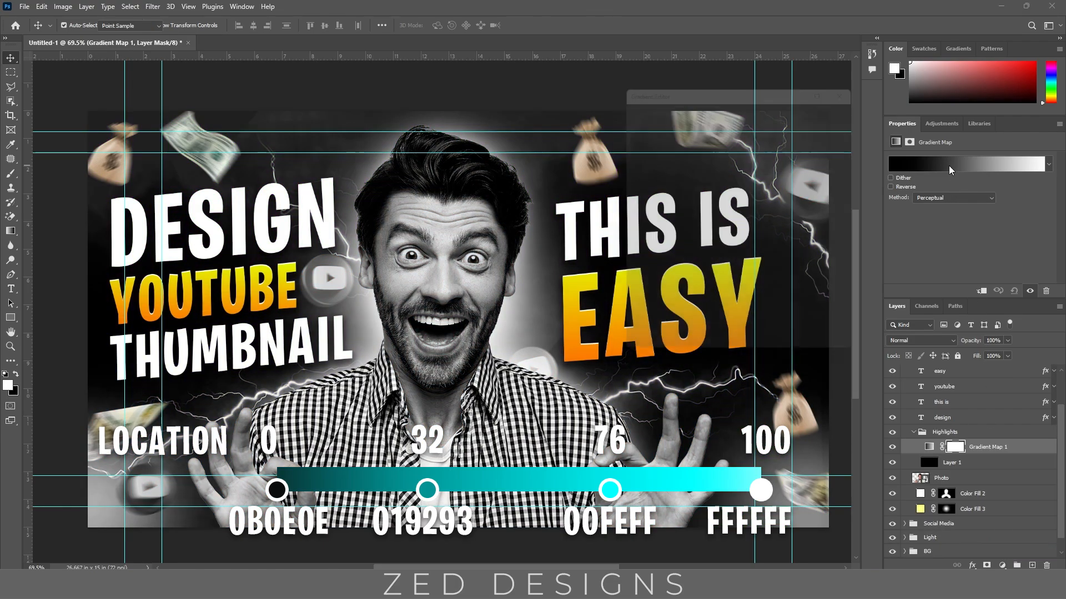
pyautogui.moveTo(803, 149); pyautogui.dragTo(800, 183)
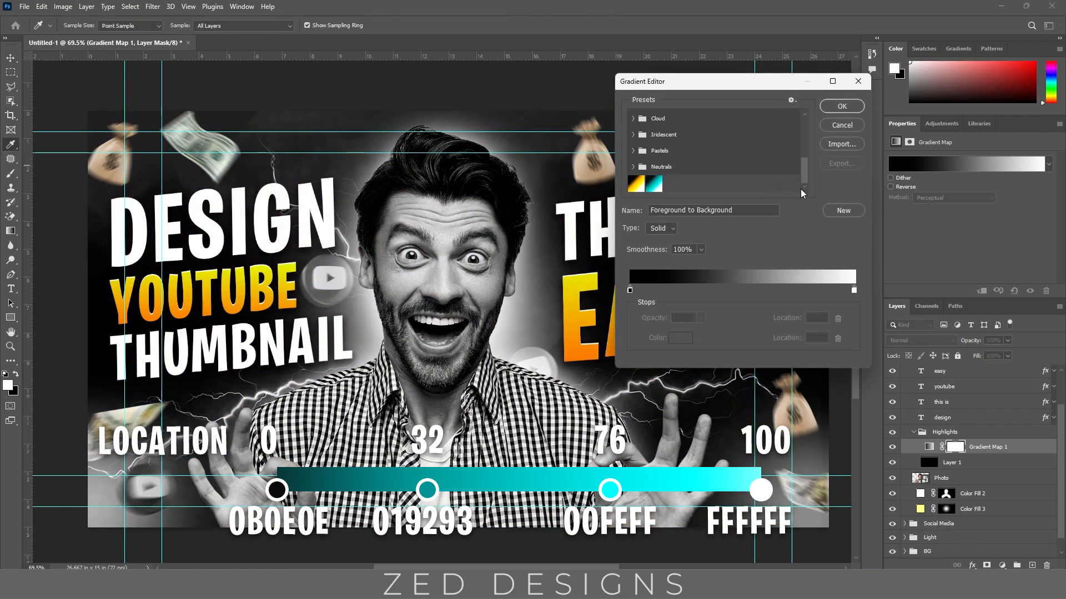
pyautogui.click(654, 186)
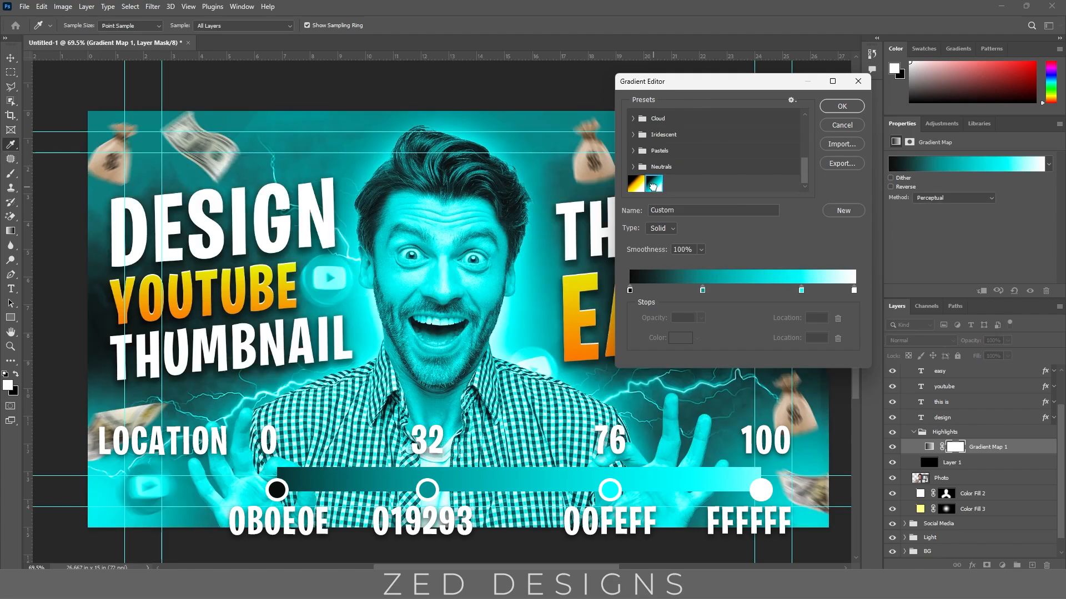
pyautogui.click(842, 106)
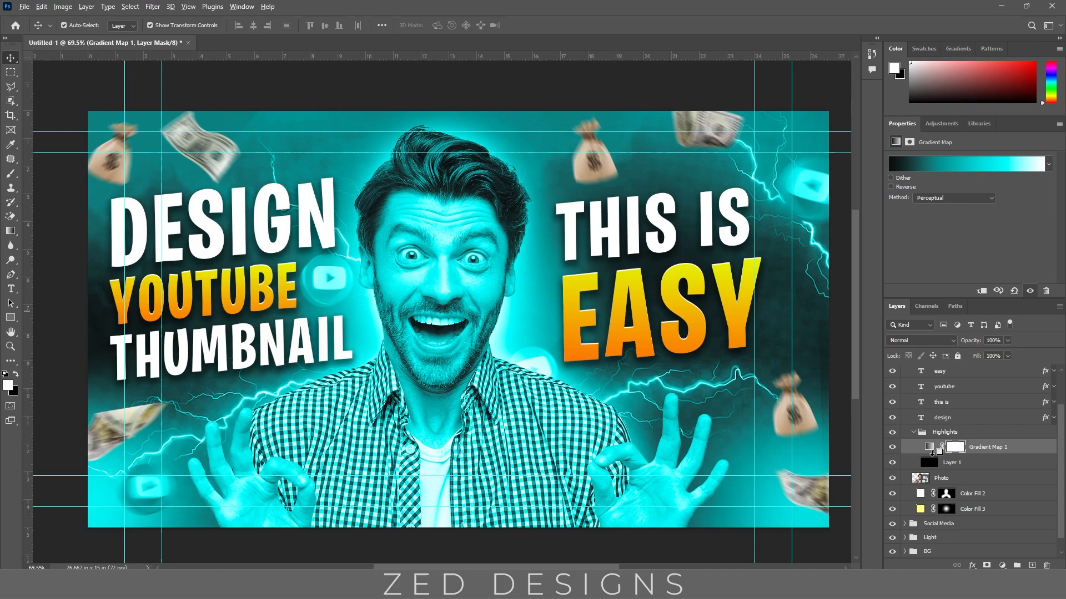
pyautogui.keyDown('alt'); pyautogui.click(932, 453); pyautogui.keyUp('alt')
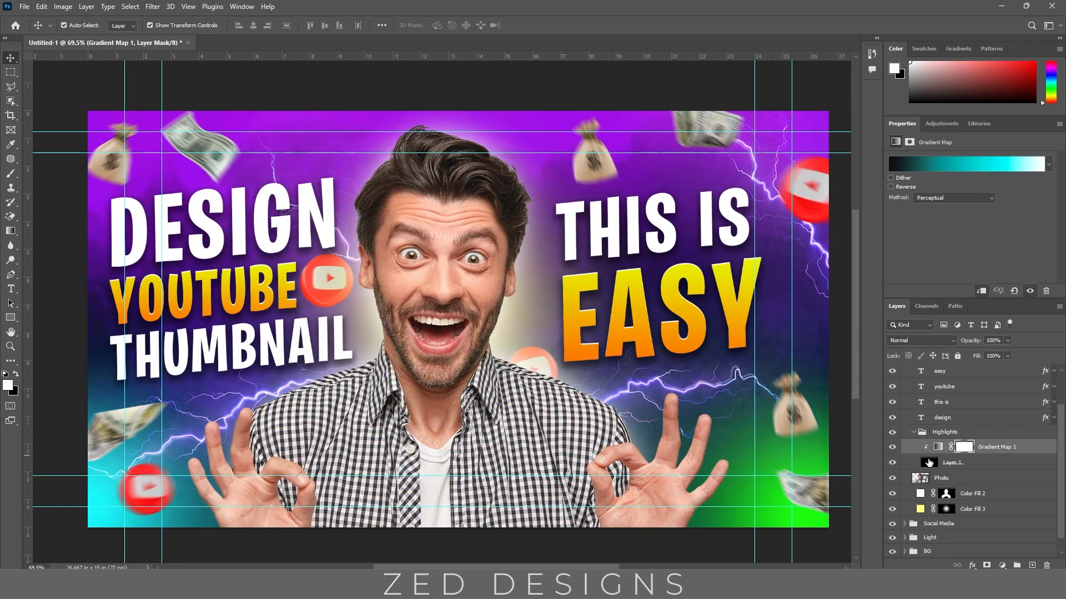
# - Load the Photo layer's outline as a selection and apply it as a layer mask on the Highlights group
pyautogui.click(929, 462)
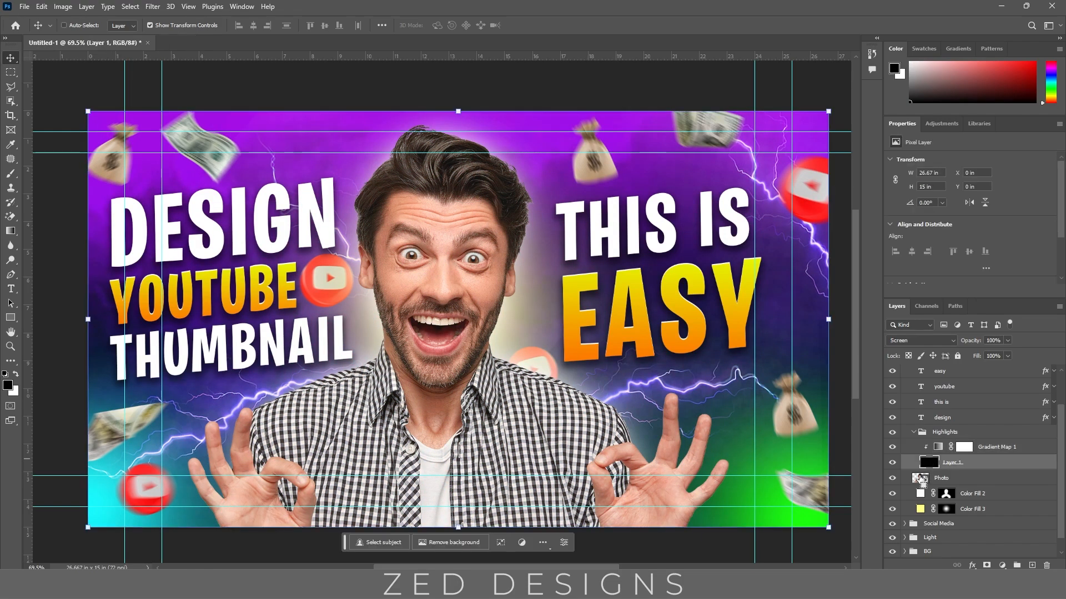
pyautogui.keyDown('ctrl'); pyautogui.click(920, 479); pyautogui.keyUp('ctrl')
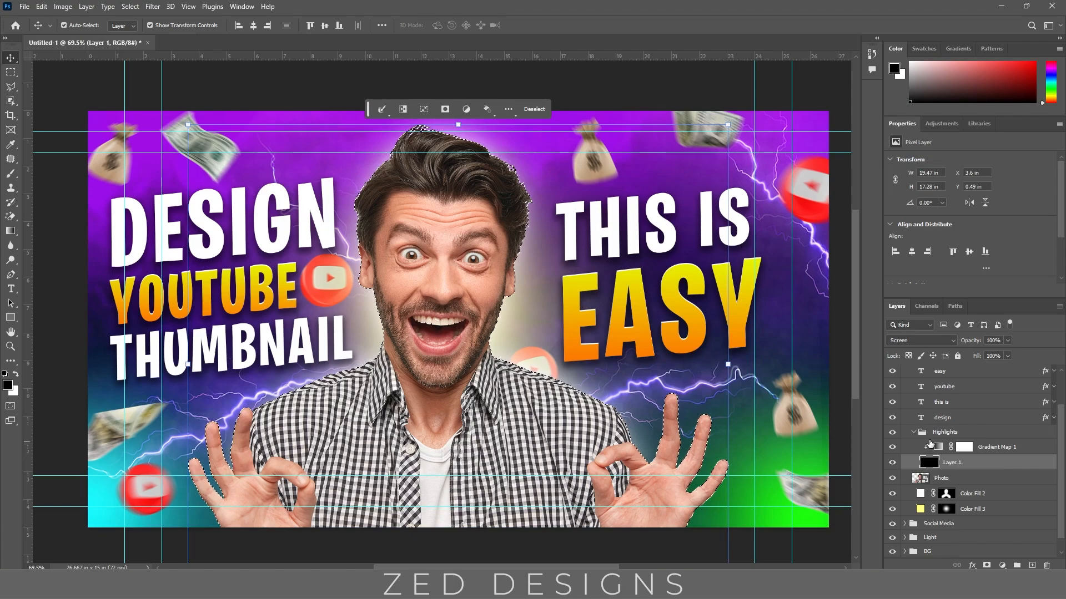
pyautogui.click(939, 434)
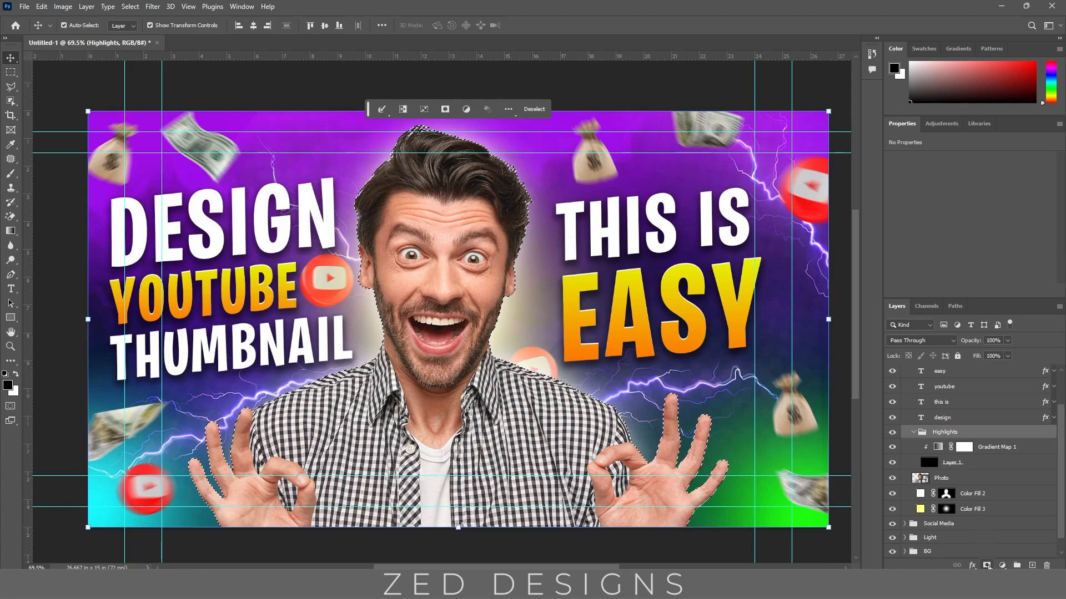
pyautogui.click(987, 565)
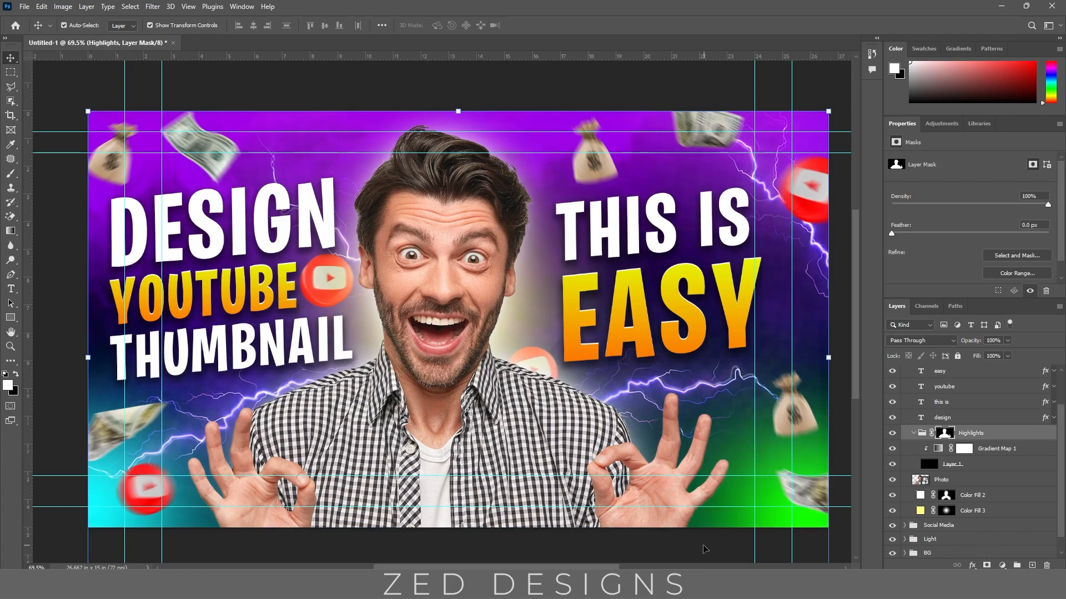
pyautogui.click(707, 550)
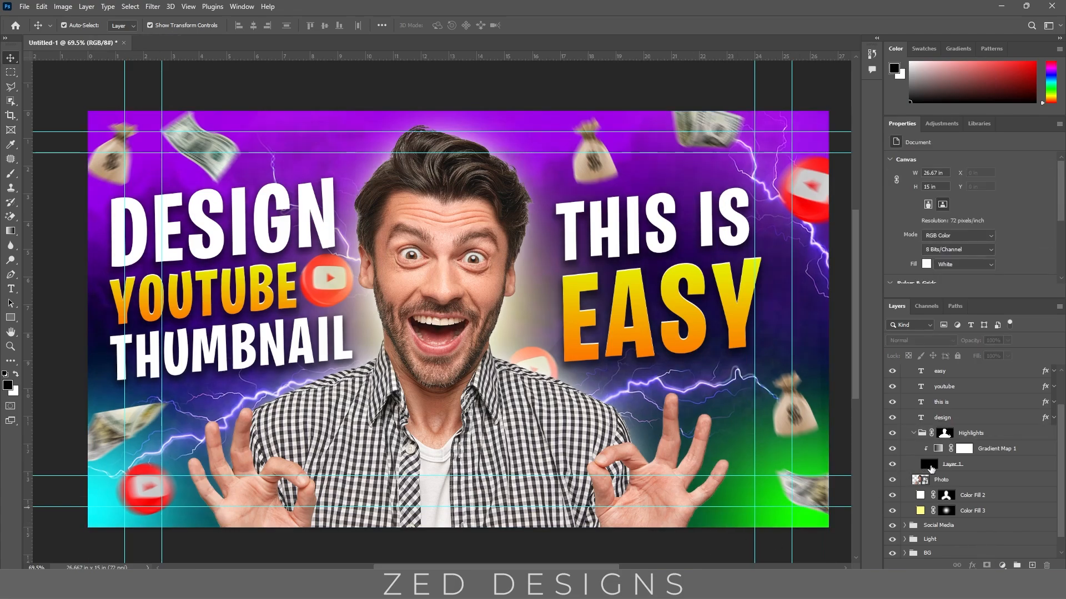
# - Paint white on Layer 1 of the Highlights group with a smaller brush, adding a cyan rim light along the left hair and face edge
pyautogui.click(931, 466)
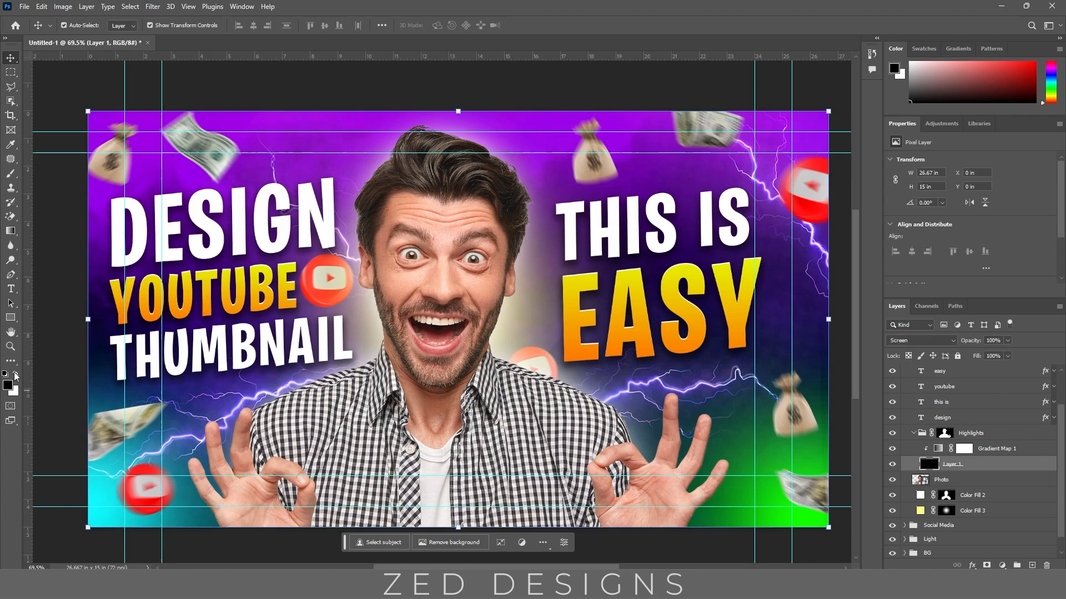
pyautogui.click(16, 374)
pyautogui.scroll(2, 388, 127)
pyautogui.press('b')
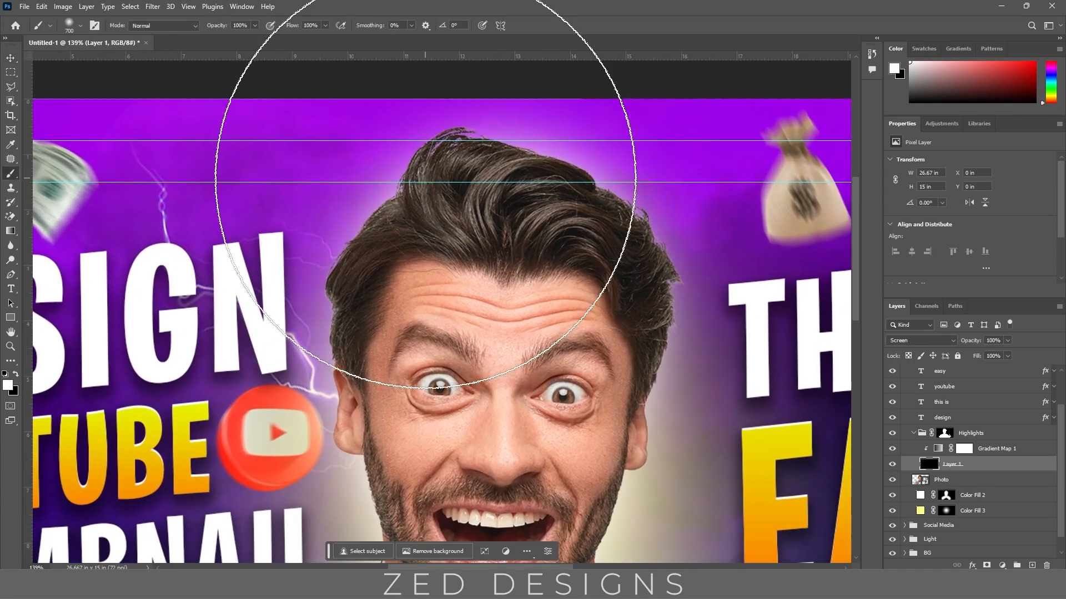
pyautogui.press('[')
pyautogui.press('[')
pyautogui.press('[')
pyautogui.press('[')
pyautogui.press('[')
pyautogui.press('[')
pyautogui.press('[')
pyautogui.press('[')
pyautogui.press('[')
pyautogui.press('[')
pyautogui.press('[')
pyautogui.press('[')
pyautogui.press('[')
pyautogui.press('[')
pyautogui.moveTo(374, 142); pyautogui.dragTo(387, 172)
pyautogui.moveTo(515, 107)
pyautogui.mouseDown()
pyautogui.moveTo(445, 127)
pyautogui.moveTo(408, 176)
pyautogui.moveTo(395, 224)
pyautogui.moveTo(339, 269)
pyautogui.moveTo(290, 337)
pyautogui.moveTo(332, 251)
pyautogui.mouseUp()
pyautogui.moveTo(335, 249); pyautogui.dragTo(330, 328)
pyautogui.moveTo(324, 327)
pyautogui.mouseDown()
pyautogui.moveTo(364, 226)
pyautogui.moveTo(372, 305)
pyautogui.moveTo(385, 215)
pyautogui.mouseUp()
pyautogui.moveTo(394, 218)
pyautogui.mouseDown()
pyautogui.moveTo(385, 229)
pyautogui.moveTo(399, 317)
pyautogui.mouseUp()
# - Extend the cyan rim light along the man's collar and the top edge of the left shoulder with a 50 px brush
pyautogui.moveTo(384, 342)
pyautogui.mouseDown()
pyautogui.moveTo(384, 253)
pyautogui.moveTo(423, 273)
pyautogui.mouseUp()
pyautogui.moveTo(427, 311)
pyautogui.mouseDown()
pyautogui.moveTo(483, 222)
pyautogui.moveTo(511, 318)
pyautogui.mouseUp()
pyautogui.moveTo(518, 334); pyautogui.dragTo(575, 258)
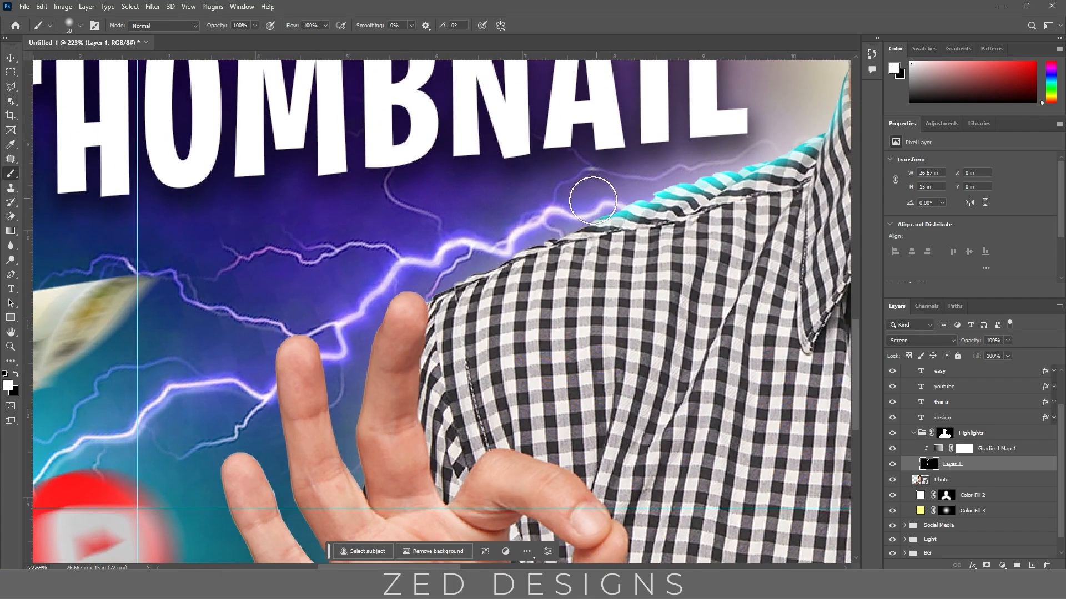
pyautogui.moveTo(593, 200); pyautogui.dragTo(492, 246)
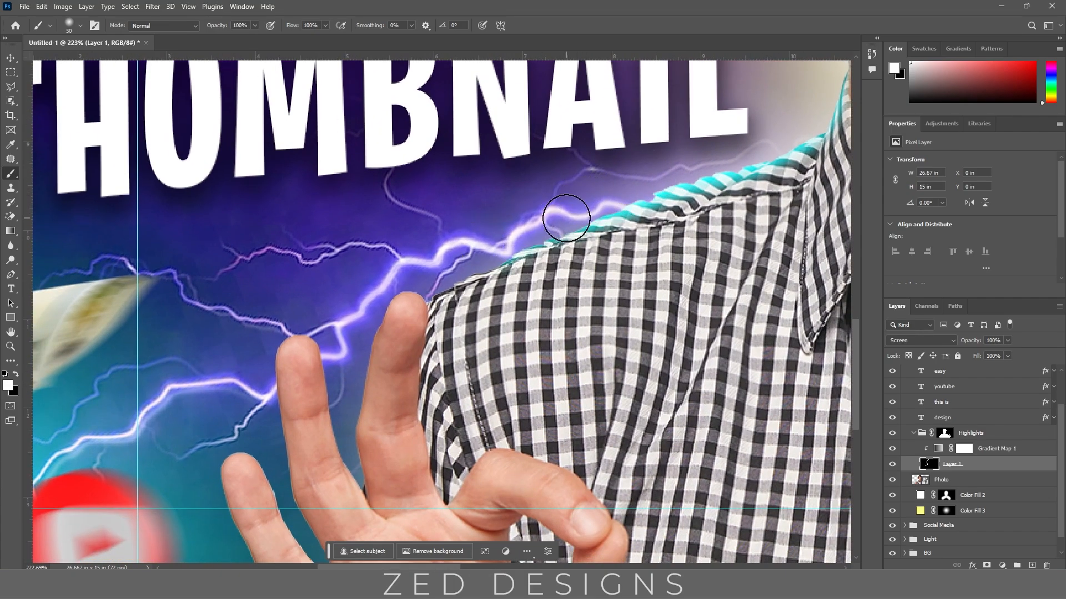
pyautogui.moveTo(572, 216)
pyautogui.mouseDown()
pyautogui.moveTo(430, 282)
pyautogui.moveTo(533, 159)
pyautogui.mouseUp()
# - Paint a softer cyan rim light on the raised fingers beside the left shoulder, using a 30 px brush at 59% opacity
pyautogui.scroll(2, 533, 159)
pyautogui.press('[')
pyautogui.press('[')
pyautogui.press('[')
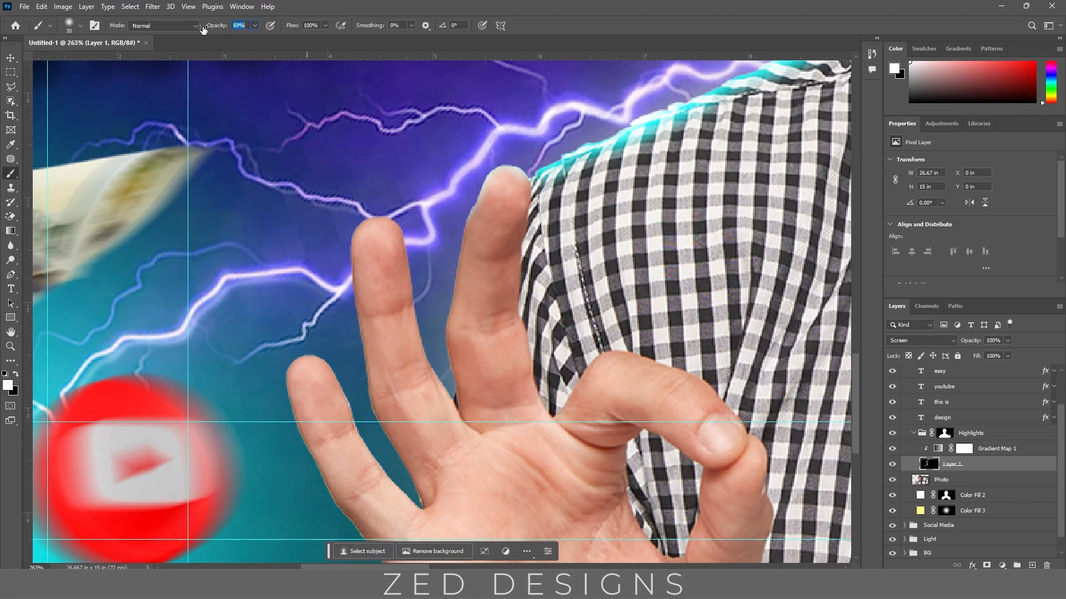
pyautogui.moveTo(459, 199)
pyautogui.mouseDown()
pyautogui.moveTo(433, 344)
pyautogui.moveTo(464, 187)
pyautogui.moveTo(436, 347)
pyautogui.mouseUp()
pyautogui.moveTo(420, 233); pyautogui.dragTo(380, 200)
pyautogui.moveTo(342, 292); pyautogui.dragTo(449, 195)
pyautogui.moveTo(469, 115)
pyautogui.mouseDown()
pyautogui.moveTo(451, 126)
pyautogui.moveTo(445, 220)
pyautogui.mouseUp()
pyautogui.moveTo(445, 159); pyautogui.dragTo(464, 284)
pyautogui.moveTo(445, 135); pyautogui.dragTo(474, 301)
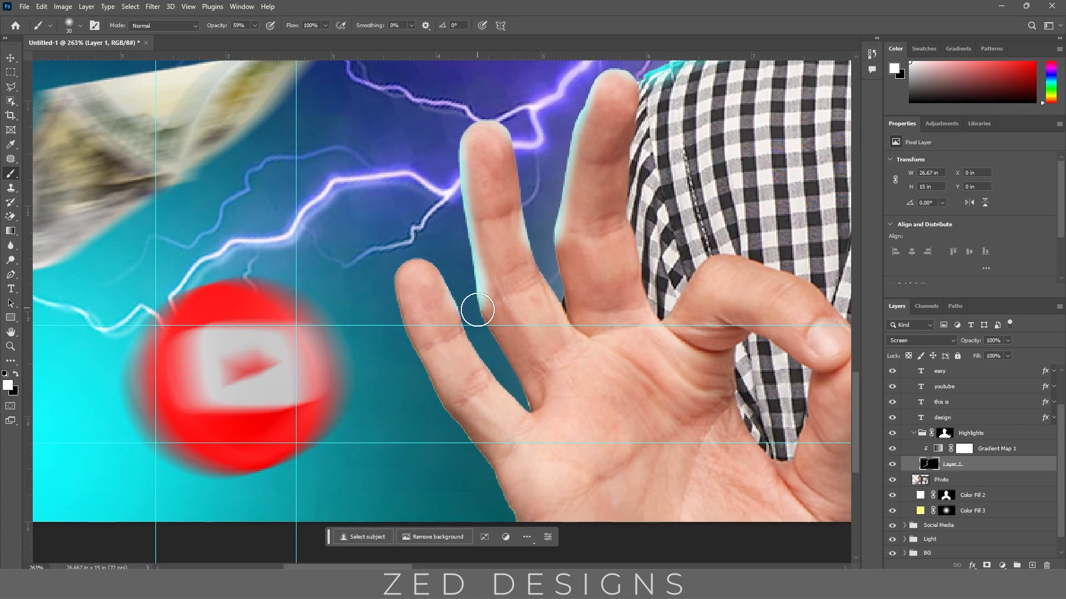
# - Continue the cyan highlight down the middle raised finger and paint black over the excess near its base
pyautogui.scroll(-2, 478, 288)
pyautogui.moveTo(444, 95)
pyautogui.mouseDown()
pyautogui.moveTo(457, 198)
pyautogui.moveTo(494, 291)
pyautogui.moveTo(478, 335)
pyautogui.mouseUp()
pyautogui.press('x')
pyautogui.moveTo(453, 247); pyautogui.dragTo(478, 309)
pyautogui.press('x')
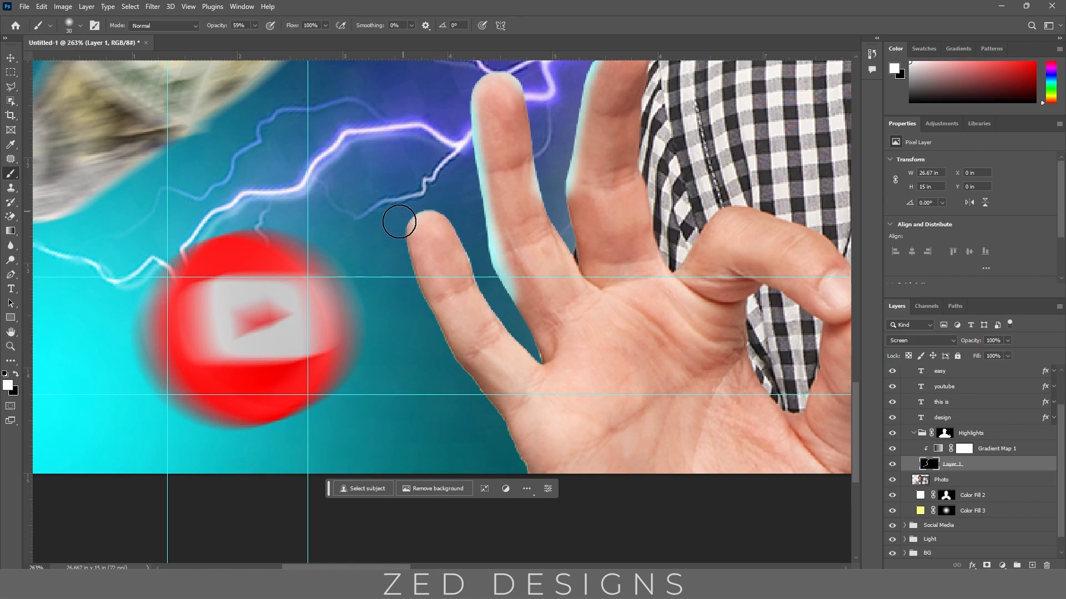
# - Paint the cyan rim light along the outer edge of the left hand's little finger and palm down to the canvas edge
pyautogui.moveTo(416, 224)
pyautogui.mouseDown()
pyautogui.moveTo(400, 274)
pyautogui.moveTo(490, 429)
pyautogui.moveTo(464, 341)
pyautogui.mouseUp()
pyautogui.moveTo(372, 161); pyautogui.dragTo(440, 312)
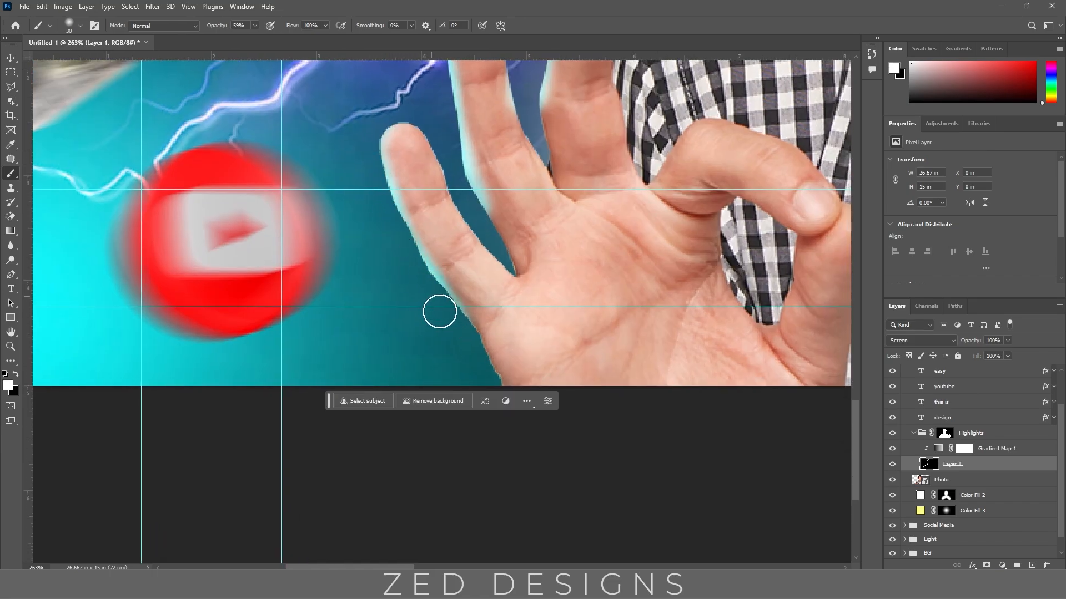
pyautogui.moveTo(382, 219); pyautogui.dragTo(464, 366)
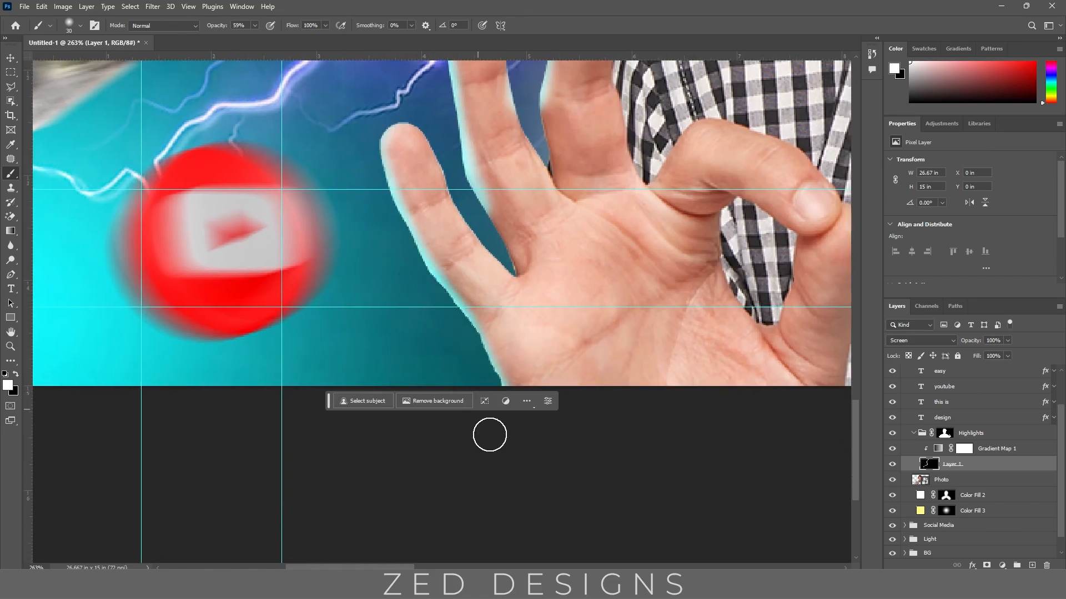
# - Add a broad, faint cyan glow over the left side of the hair with a 200 px brush at 20% opacity
pyautogui.scroll(5, 490, 433)
pyautogui.scroll(-3, 428, 311)
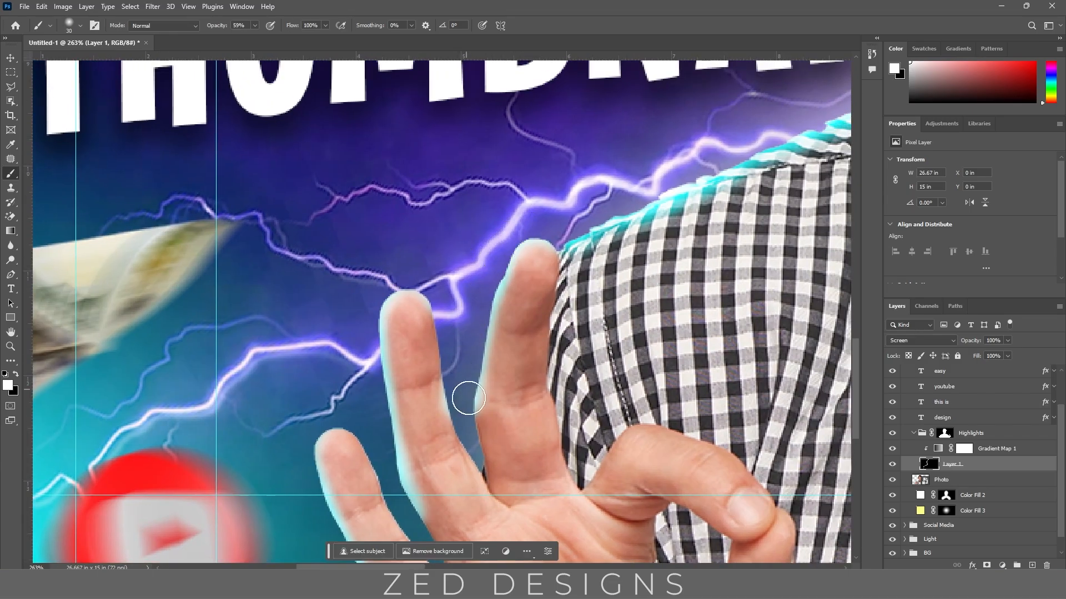
pyautogui.scroll(-2, 476, 383)
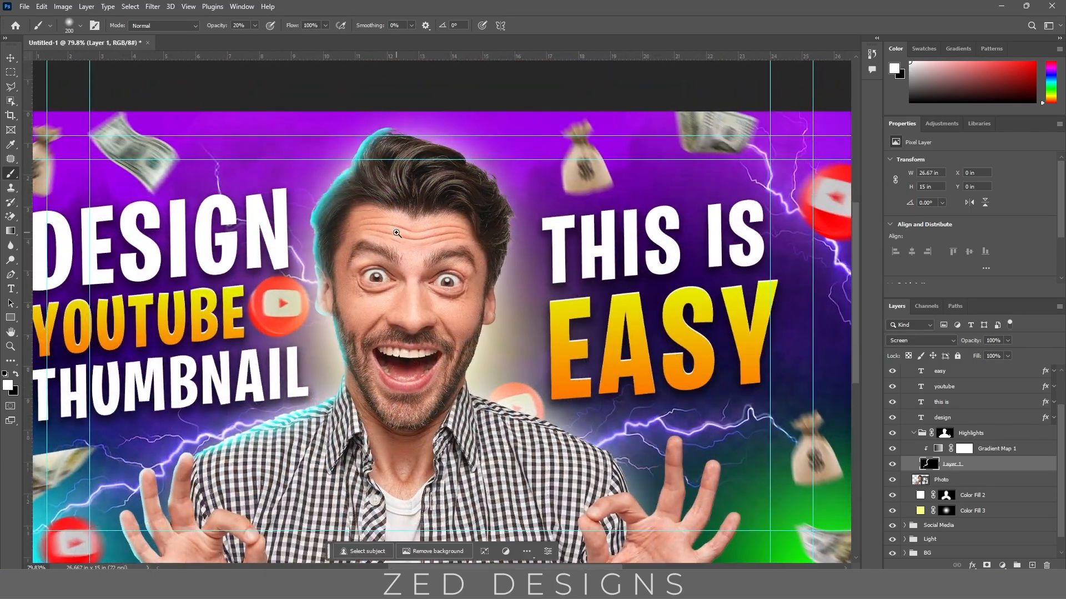
pyautogui.scroll(2, 397, 233)
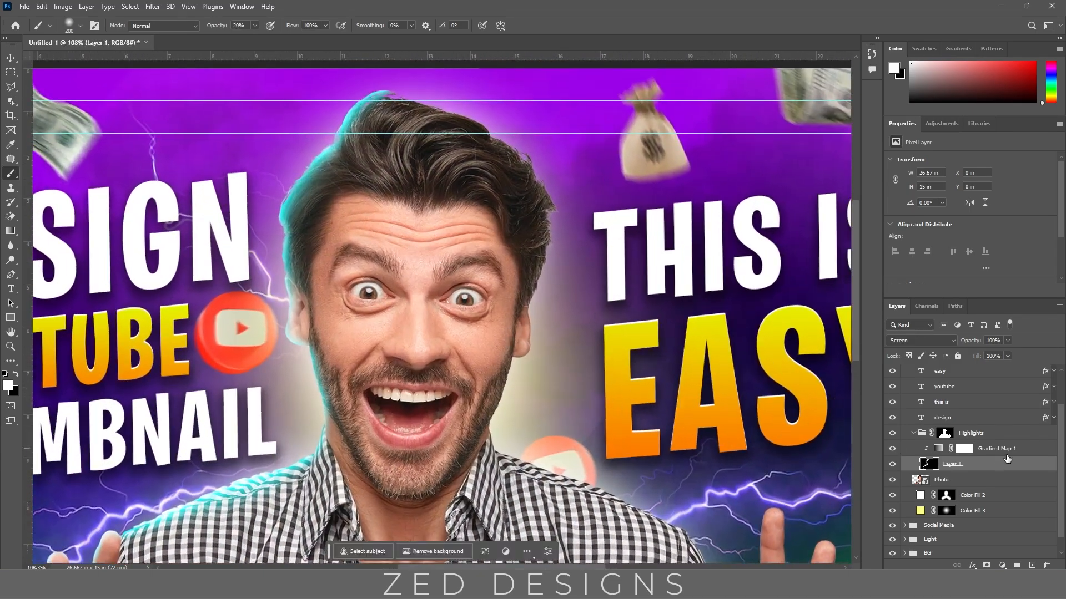
# - Collapse the Highlights group and duplicate it together with its layer mask
pyautogui.press('v')
pyautogui.click(935, 436)
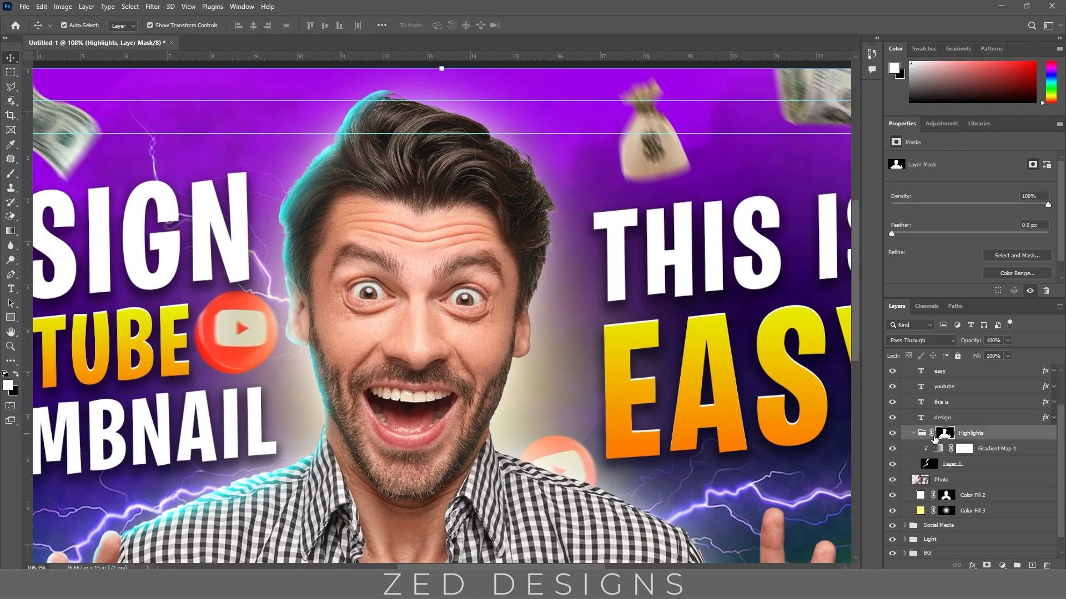
pyautogui.click(913, 434)
pyautogui.click(1009, 450)
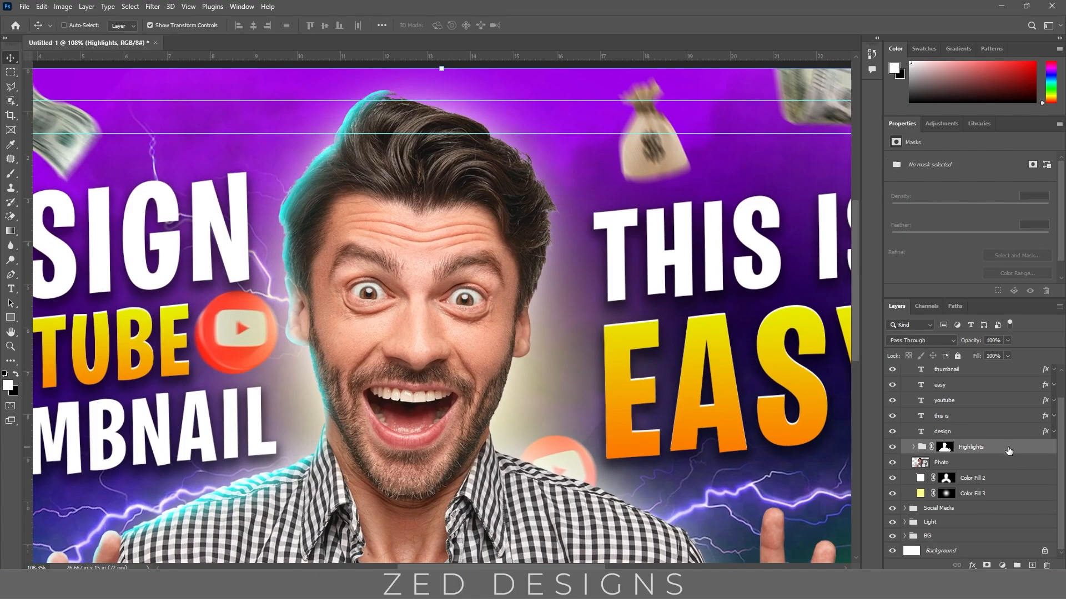
pyautogui.hotkey('ctrl', 'j')
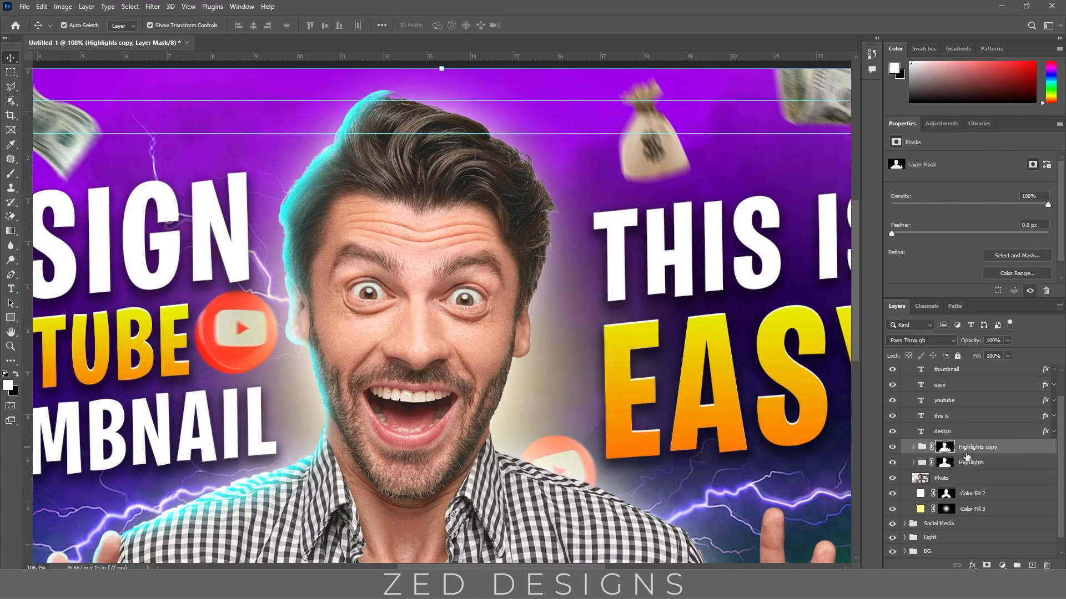
# - Rename the duplicated group Highlights Left and the original group Highlights Right
pyautogui.click(893, 447)
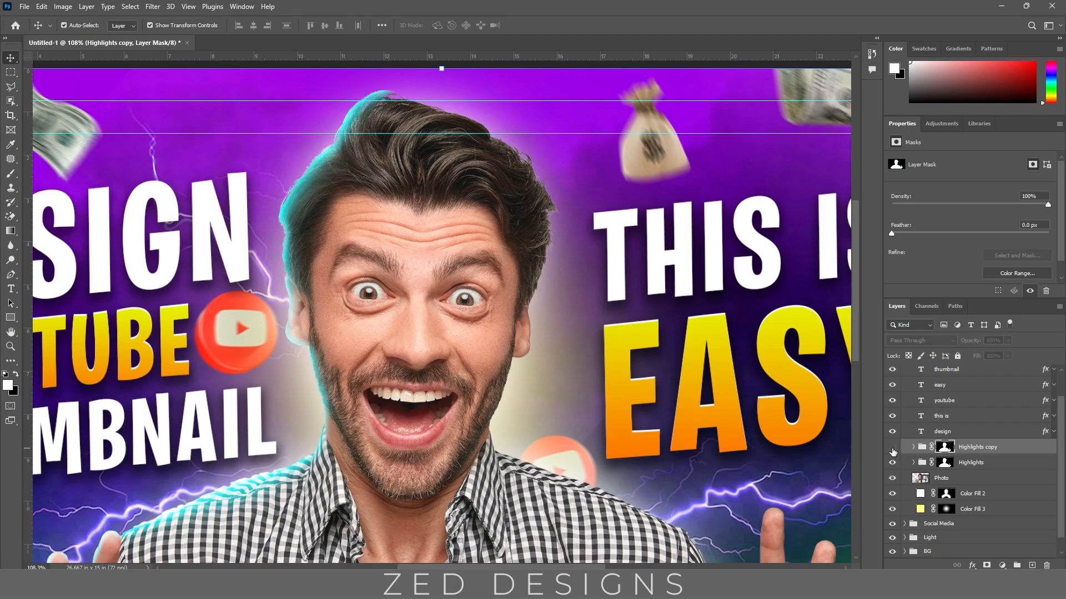
pyautogui.click(892, 448)
pyautogui.doubleClick(978, 448)
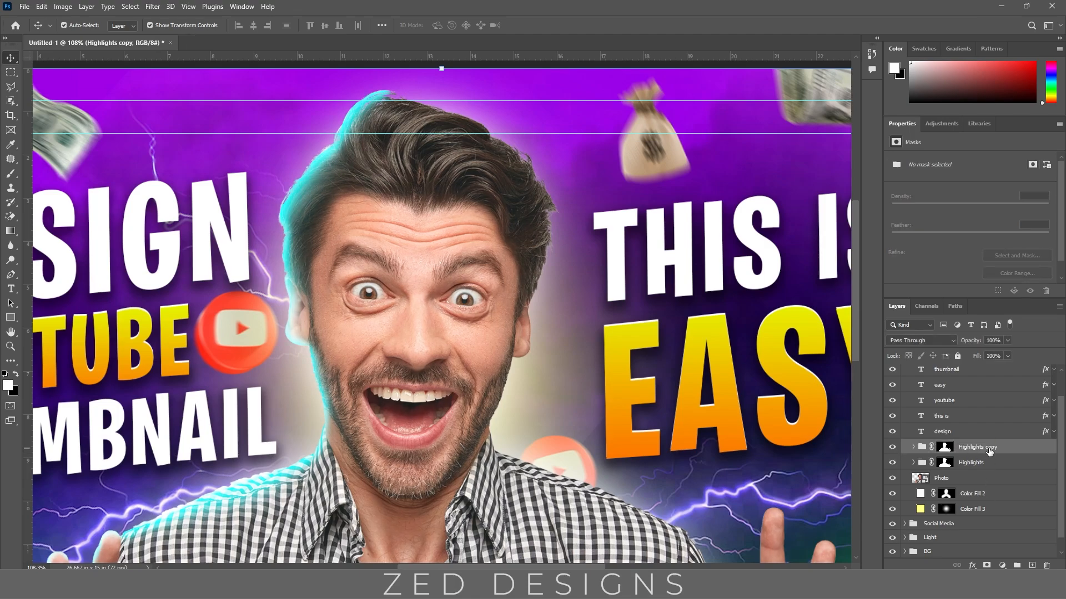
pyautogui.doubleClick(968, 463)
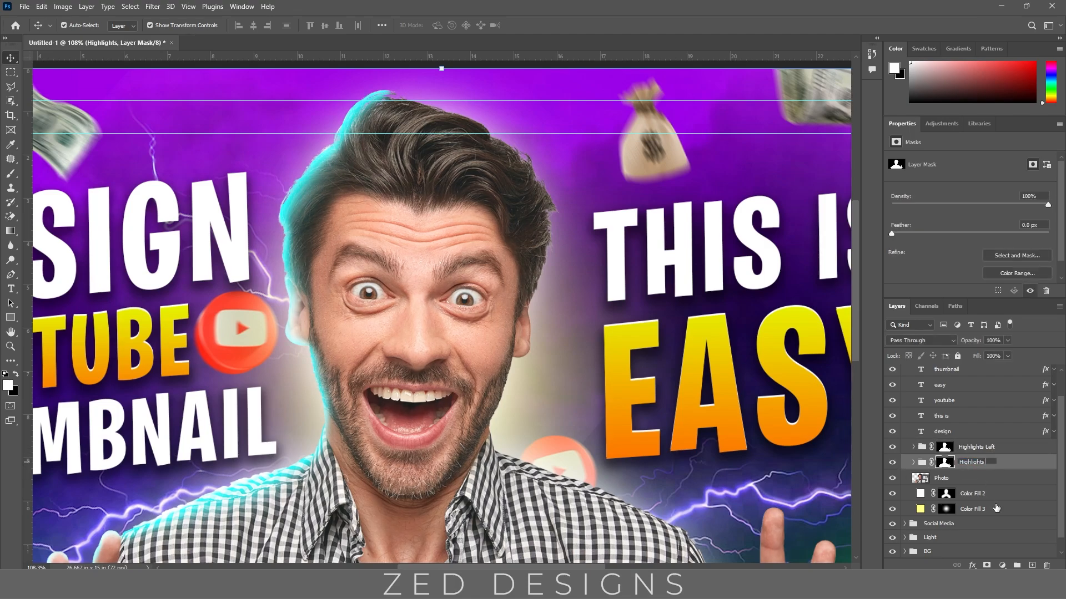
pyautogui.write('Right')
pyautogui.press('Return')
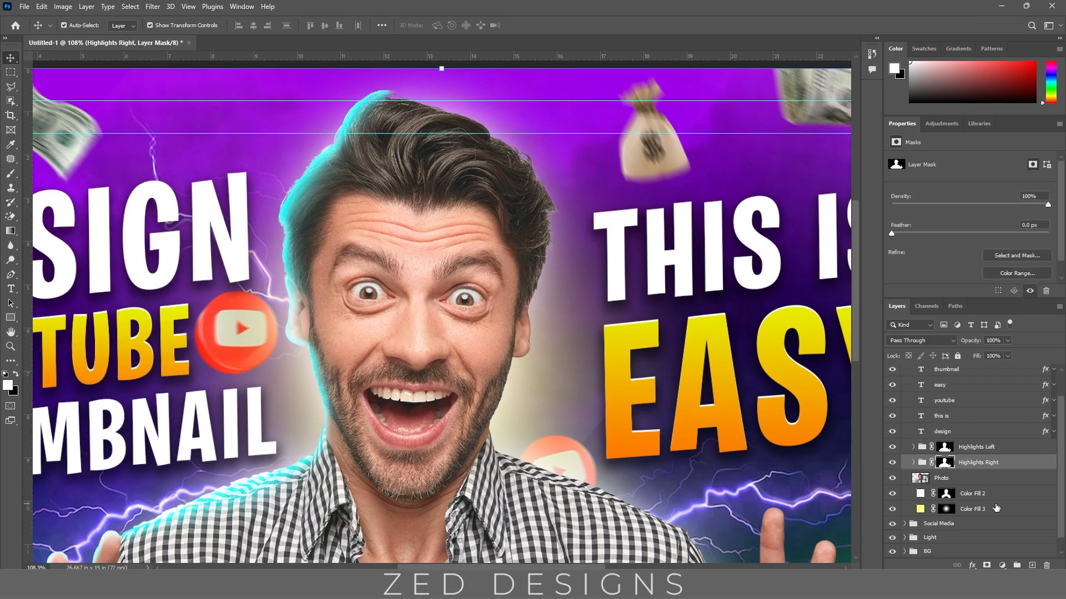
# - Fill Layer 1 inside the Highlights Left group with black and reduce the white brush to 45 px
pyautogui.click(912, 448)
pyautogui.click(927, 479)
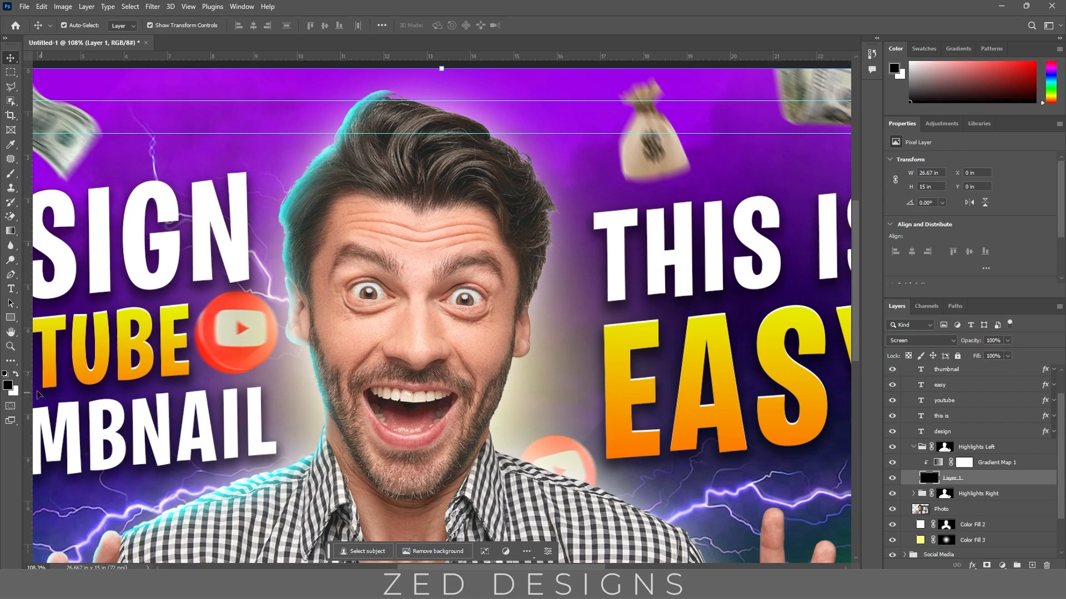
pyautogui.press('b')
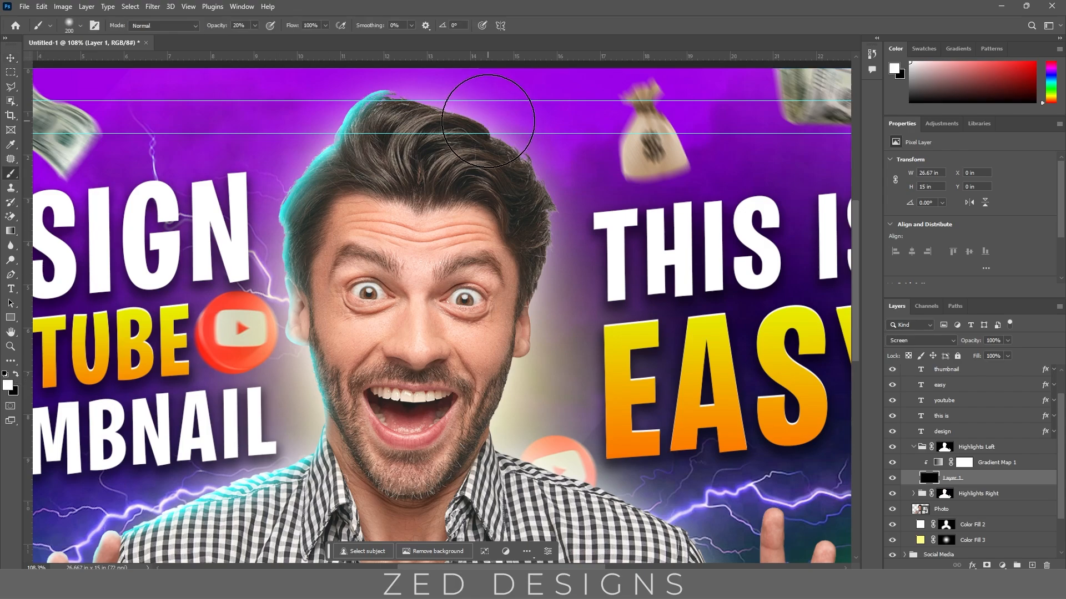
pyautogui.press('[')
pyautogui.press('[')
pyautogui.moveTo(460, 133); pyautogui.dragTo(399, 176)
pyautogui.scroll(6, 387, 134)
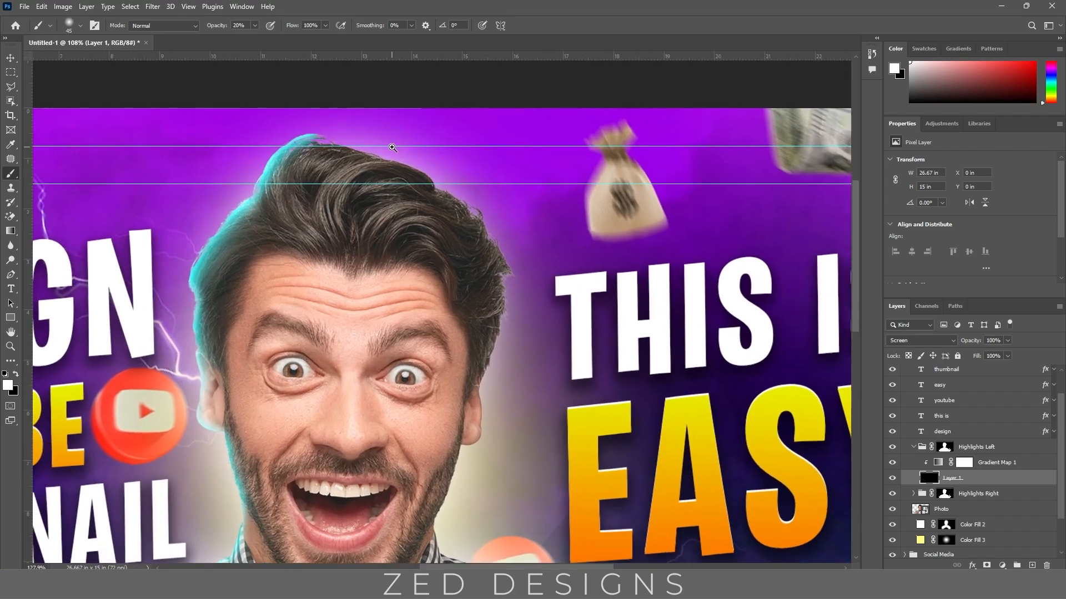
# - Change the Highlights Left group's Gradient Map to the saved black-orange-yellow-white gradient preset
pyautogui.click(938, 463)
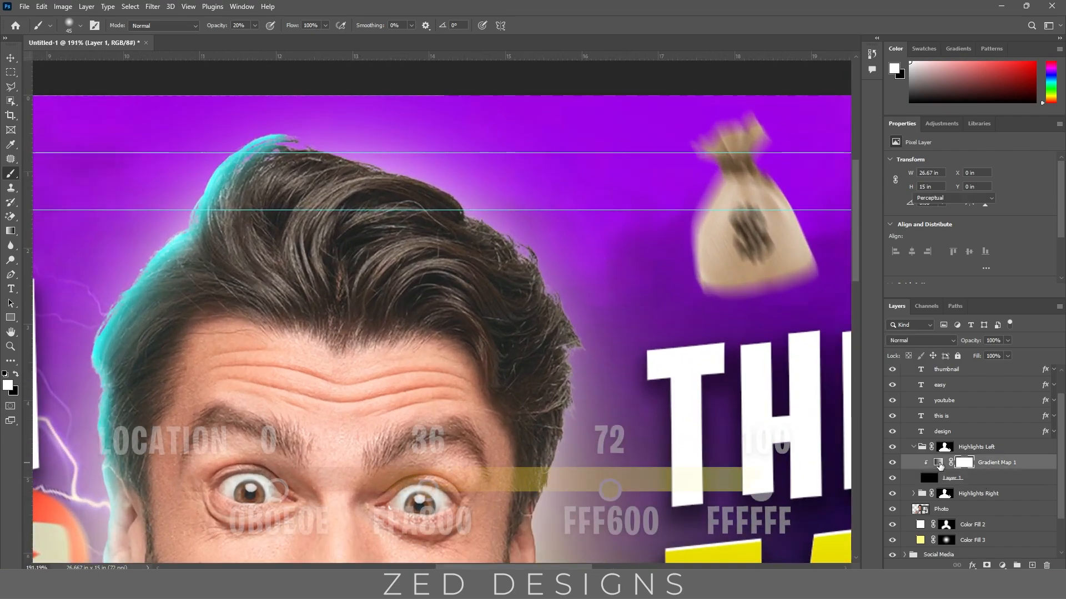
pyautogui.click(927, 168)
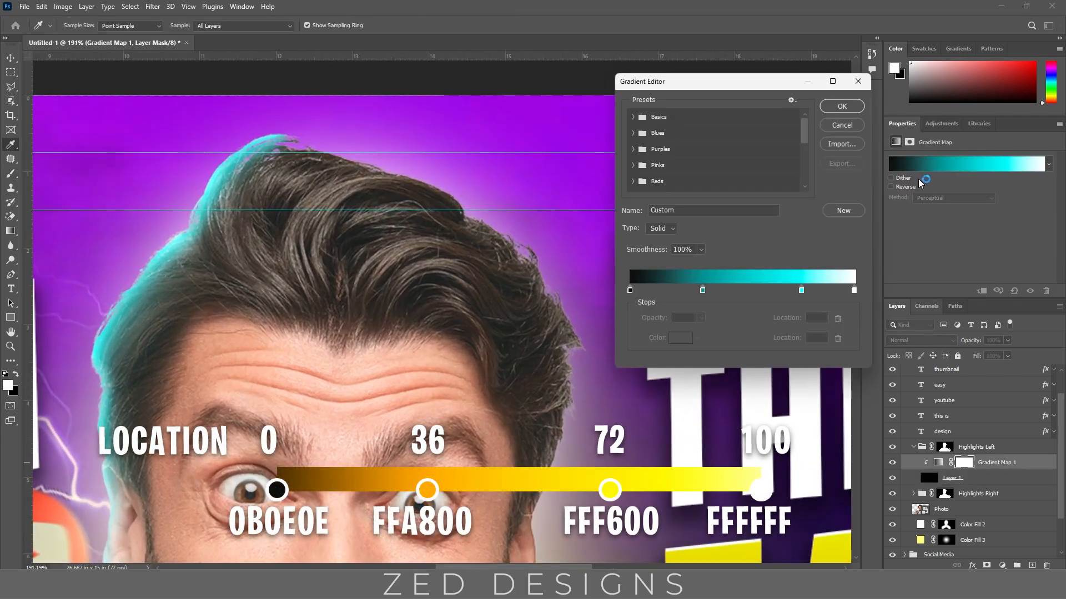
pyautogui.moveTo(804, 132); pyautogui.dragTo(801, 175)
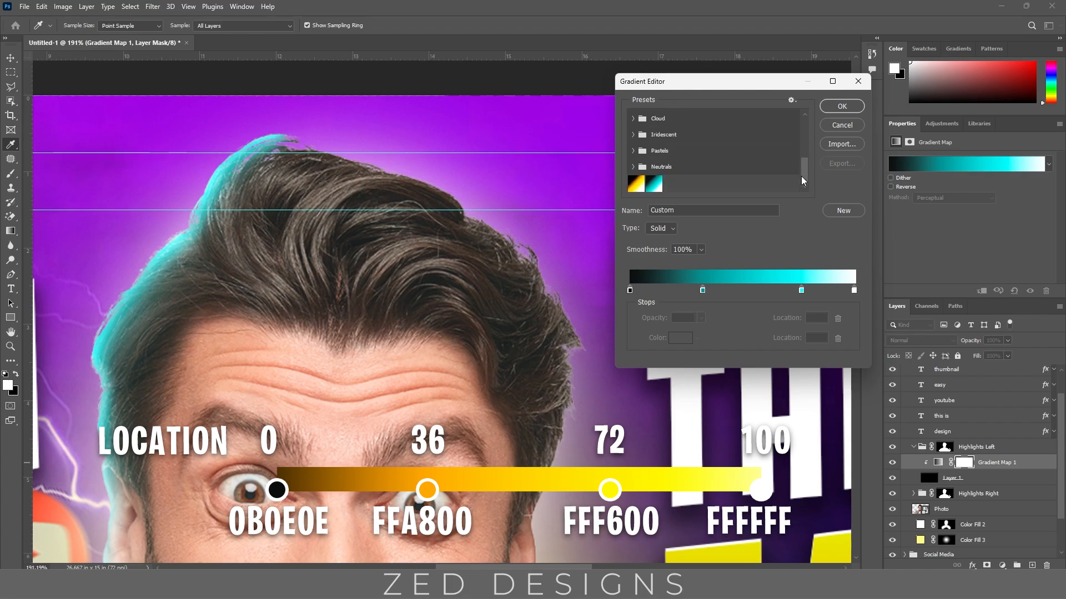
pyautogui.click(635, 184)
pyautogui.click(842, 106)
# - Paint white on Layer 1 of Highlights Left with a 20 px brush, adding a yellow rim light along the top right hair edge
pyautogui.press('b')
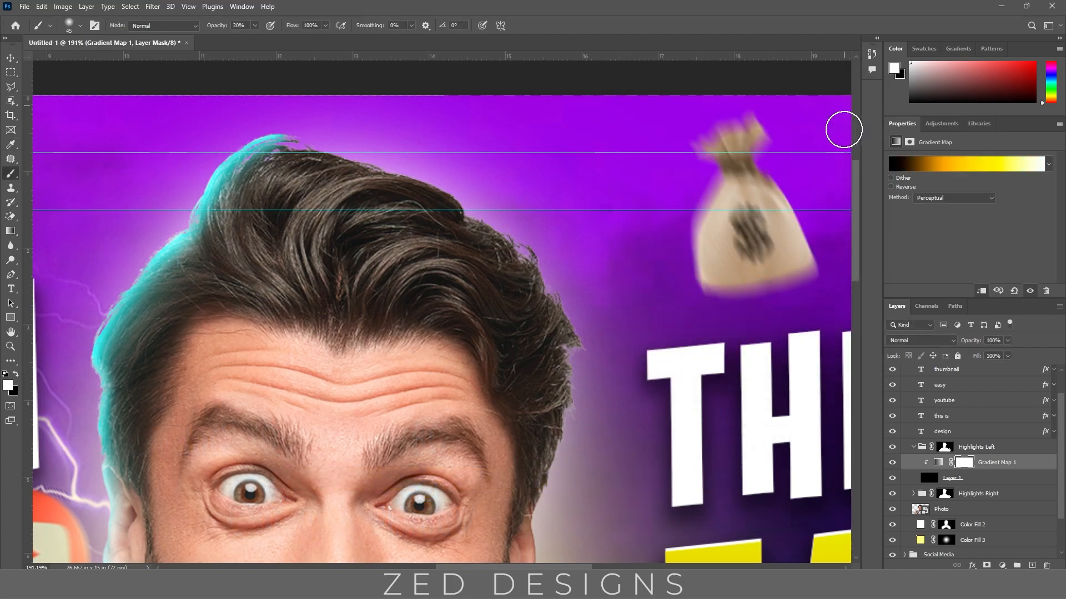
pyautogui.scroll(2, 355, 167)
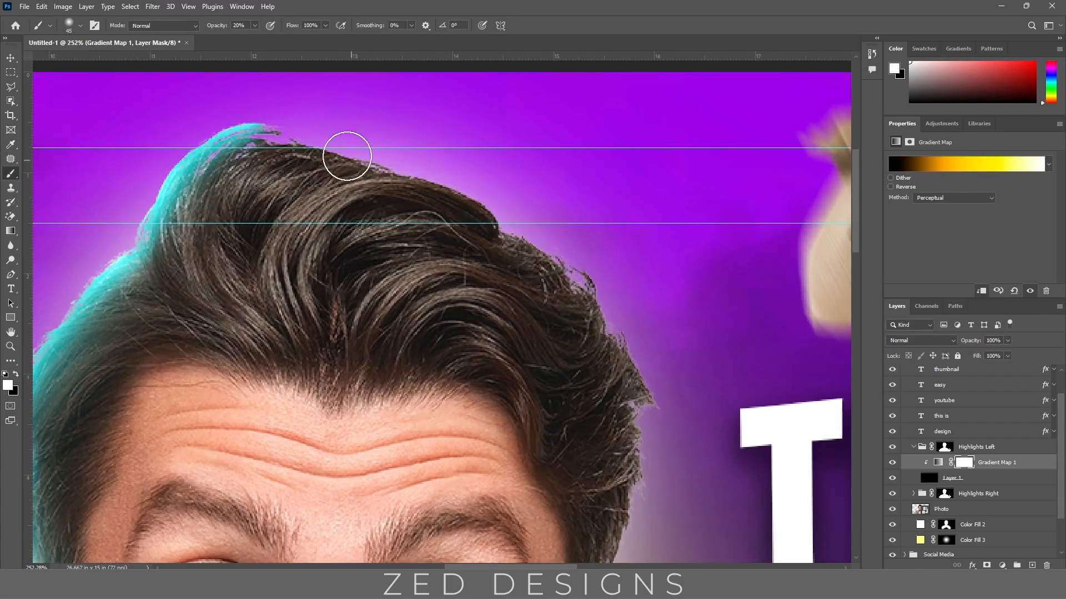
pyautogui.moveTo(295, 137); pyautogui.dragTo(481, 192)
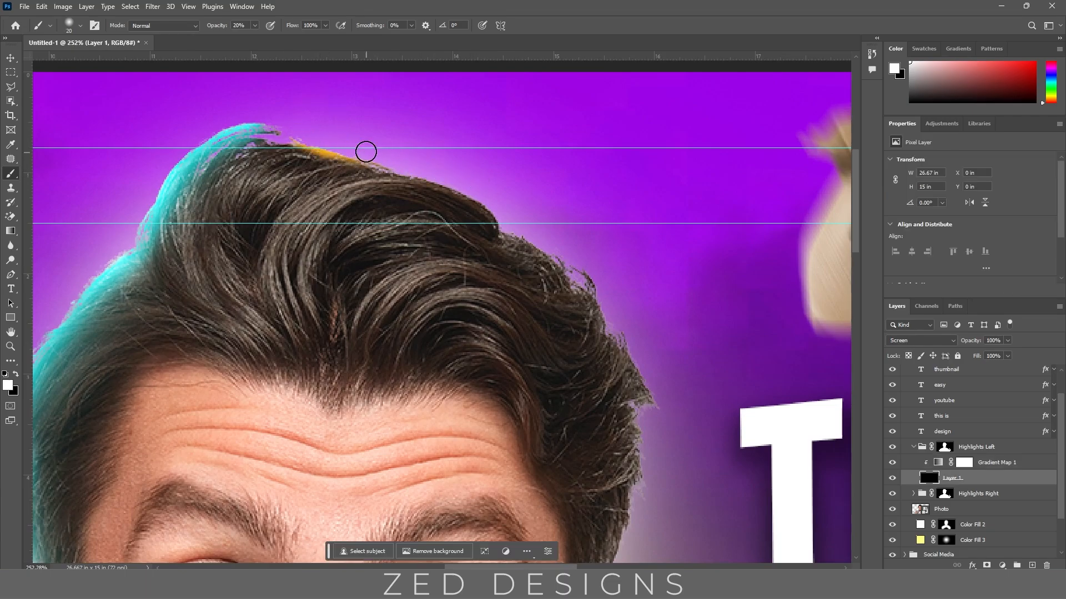
pyautogui.moveTo(402, 165); pyautogui.dragTo(494, 221)
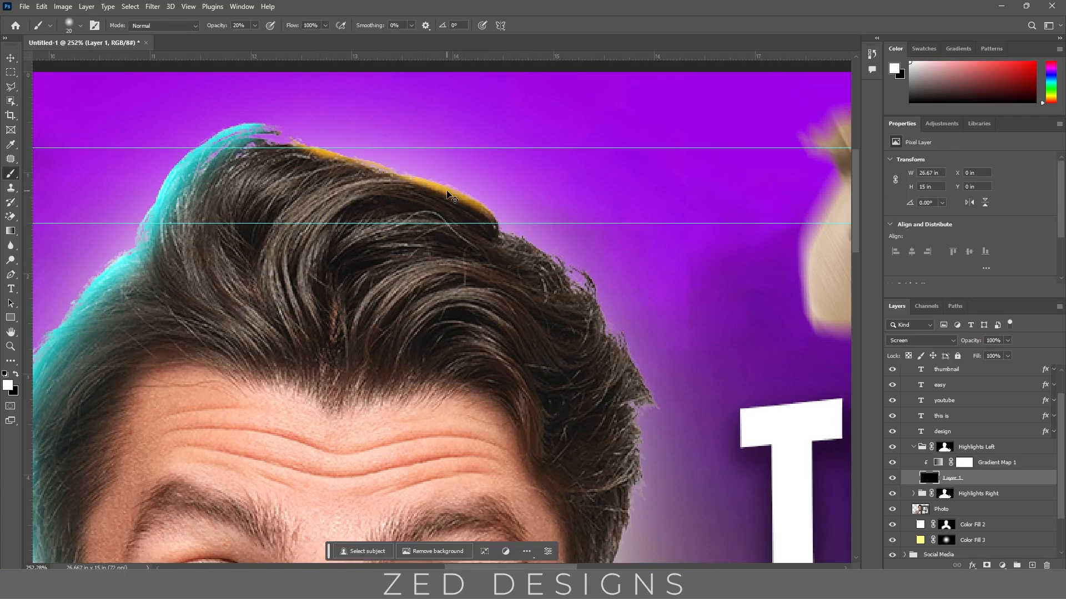
pyautogui.moveTo(280, 131)
pyautogui.mouseDown()
pyautogui.moveTo(447, 182)
pyautogui.moveTo(491, 217)
pyautogui.mouseUp()
pyautogui.moveTo(541, 235); pyautogui.dragTo(409, 160)
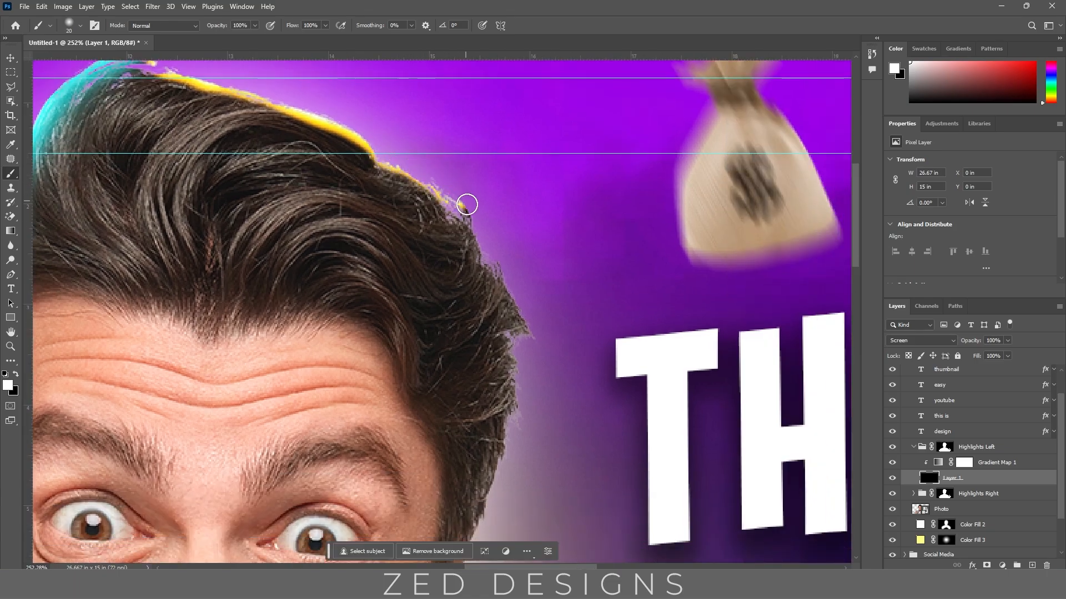
# - Continue the yellow rim light at 100% opacity down the right side of the hair, ear and jaw
pyautogui.moveTo(466, 205); pyautogui.dragTo(487, 235)
pyautogui.moveTo(495, 232)
pyautogui.mouseDown()
pyautogui.moveTo(439, 167)
pyautogui.moveTo(439, 197)
pyautogui.moveTo(493, 266)
pyautogui.moveTo(473, 278)
pyautogui.moveTo(458, 268)
pyautogui.moveTo(480, 286)
pyautogui.moveTo(464, 215)
pyautogui.moveTo(455, 284)
pyautogui.moveTo(420, 269)
pyautogui.mouseUp()
pyautogui.moveTo(427, 301)
pyautogui.mouseDown()
pyautogui.moveTo(435, 225)
pyautogui.moveTo(414, 238)
pyautogui.mouseUp()
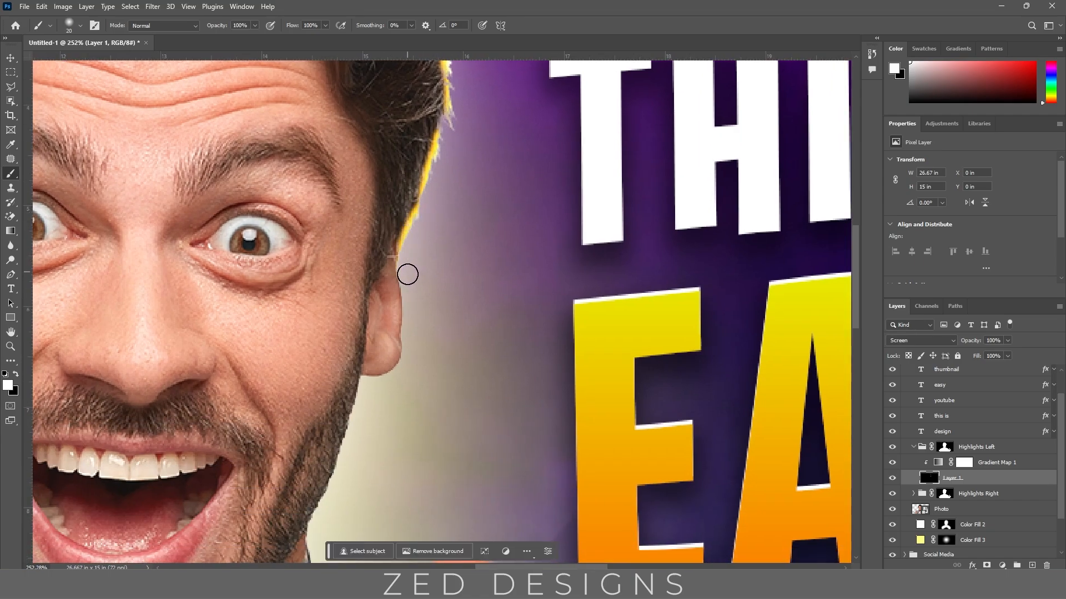
pyautogui.moveTo(419, 325); pyautogui.dragTo(432, 229)
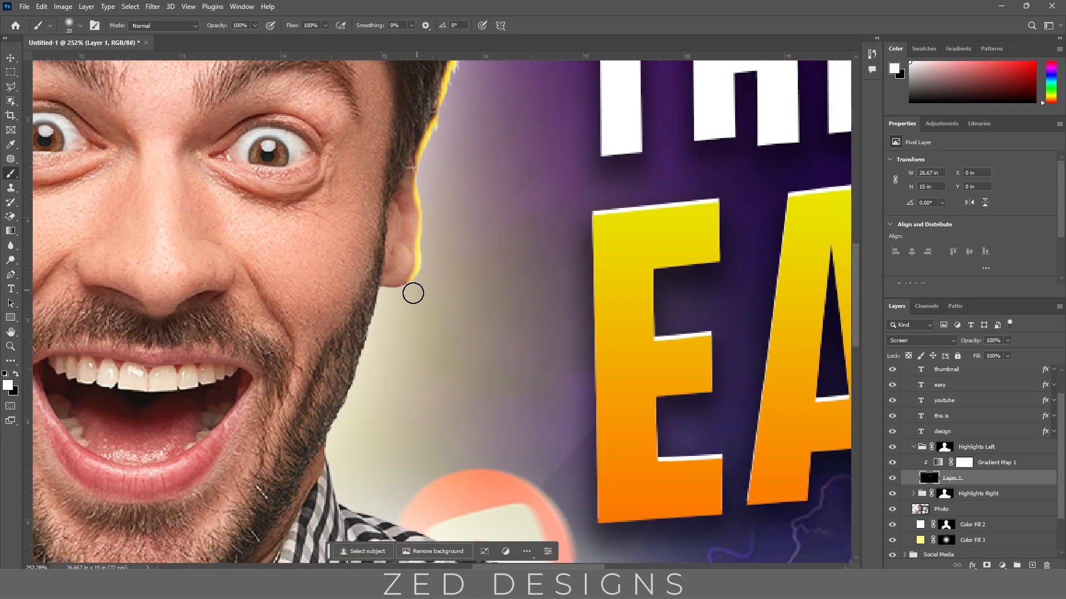
pyautogui.moveTo(387, 296); pyautogui.dragTo(406, 155)
# - Paint the yellow rim light along the right collar, shoulder and sleeve, the bent finger and the tallest fingertip
pyautogui.moveTo(398, 160)
pyautogui.mouseDown()
pyautogui.moveTo(391, 212)
pyautogui.moveTo(357, 315)
pyautogui.moveTo(296, 183)
pyautogui.mouseUp()
pyautogui.moveTo(294, 183)
pyautogui.mouseDown()
pyautogui.moveTo(298, 217)
pyautogui.moveTo(391, 263)
pyautogui.mouseUp()
pyautogui.moveTo(395, 266)
pyautogui.mouseDown()
pyautogui.moveTo(263, 179)
pyautogui.moveTo(530, 292)
pyautogui.moveTo(333, 165)
pyautogui.mouseUp()
pyautogui.moveTo(343, 163)
pyautogui.mouseDown()
pyautogui.moveTo(444, 258)
pyautogui.moveTo(401, 196)
pyautogui.mouseUp()
pyautogui.moveTo(403, 205)
pyautogui.mouseDown()
pyautogui.moveTo(455, 277)
pyautogui.moveTo(333, 222)
pyautogui.mouseUp()
pyautogui.moveTo(325, 222); pyautogui.dragTo(370, 273)
pyautogui.moveTo(390, 239); pyautogui.dragTo(412, 378)
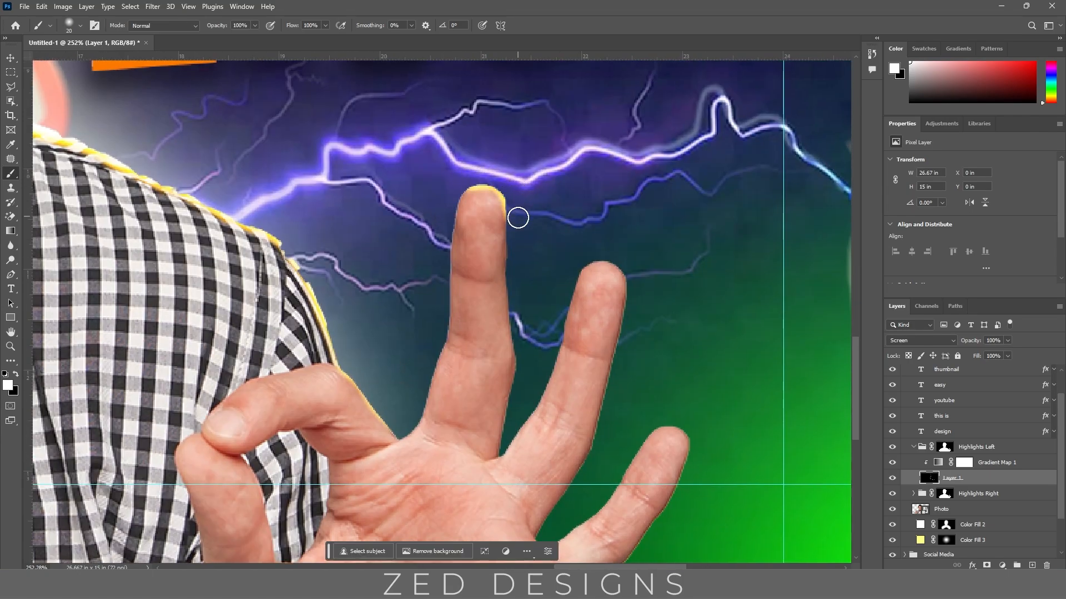
# - Paint the yellow rim light along the raised fingers and outer palm, adding a softer glow with a 90 px brush at 19% opacity
pyautogui.moveTo(518, 218)
pyautogui.mouseDown()
pyautogui.moveTo(518, 327)
pyautogui.moveTo(476, 147)
pyautogui.mouseUp()
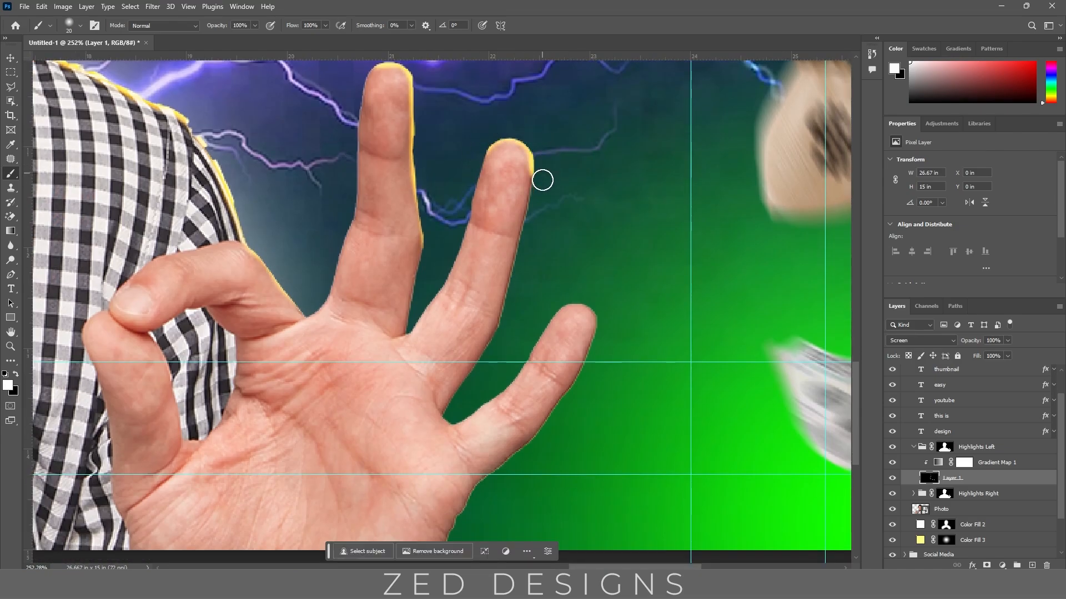
pyautogui.moveTo(542, 180); pyautogui.dragTo(514, 297)
pyautogui.moveTo(531, 238); pyautogui.dragTo(541, 178)
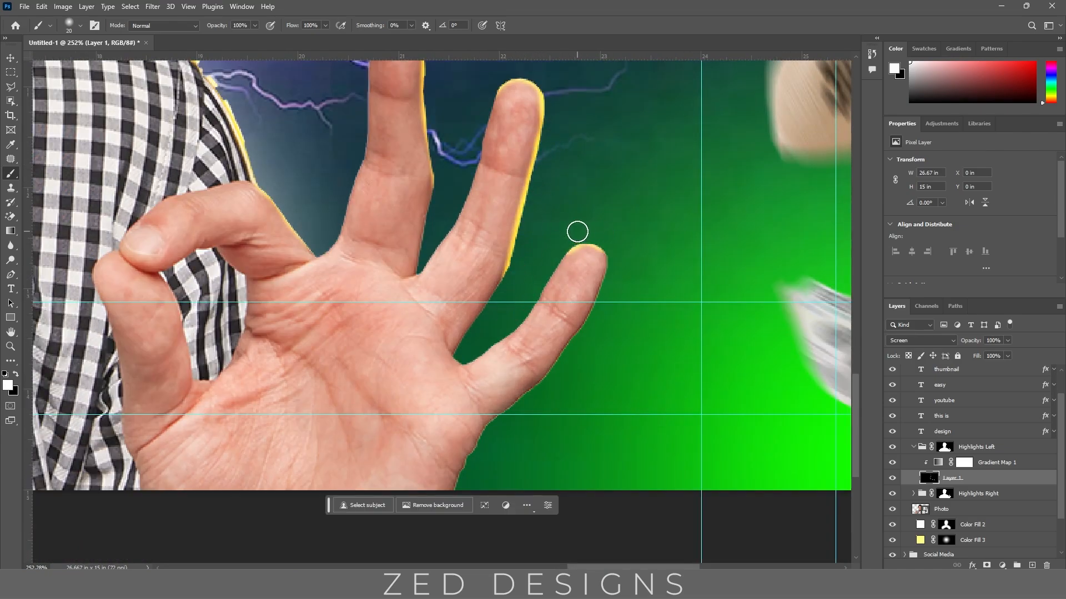
pyautogui.moveTo(577, 232); pyautogui.dragTo(537, 161)
pyautogui.moveTo(563, 181)
pyautogui.mouseDown()
pyautogui.moveTo(571, 224)
pyautogui.moveTo(535, 267)
pyautogui.mouseUp()
pyautogui.moveTo(537, 281); pyautogui.dragTo(604, 197)
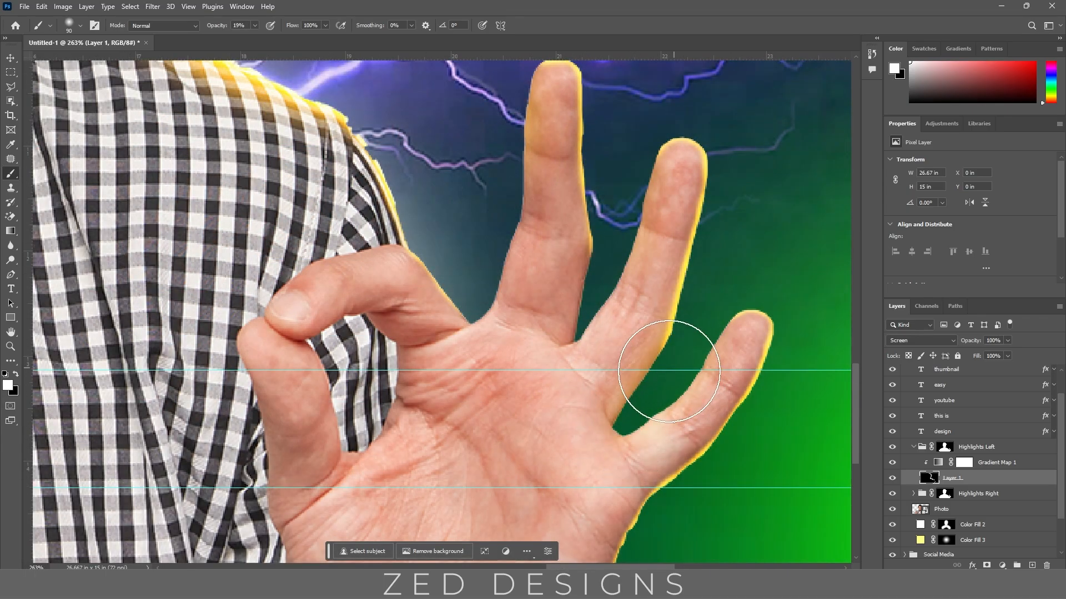
pyautogui.moveTo(671, 369); pyautogui.dragTo(627, 425)
pyautogui.moveTo(549, 438); pyautogui.dragTo(512, 434)
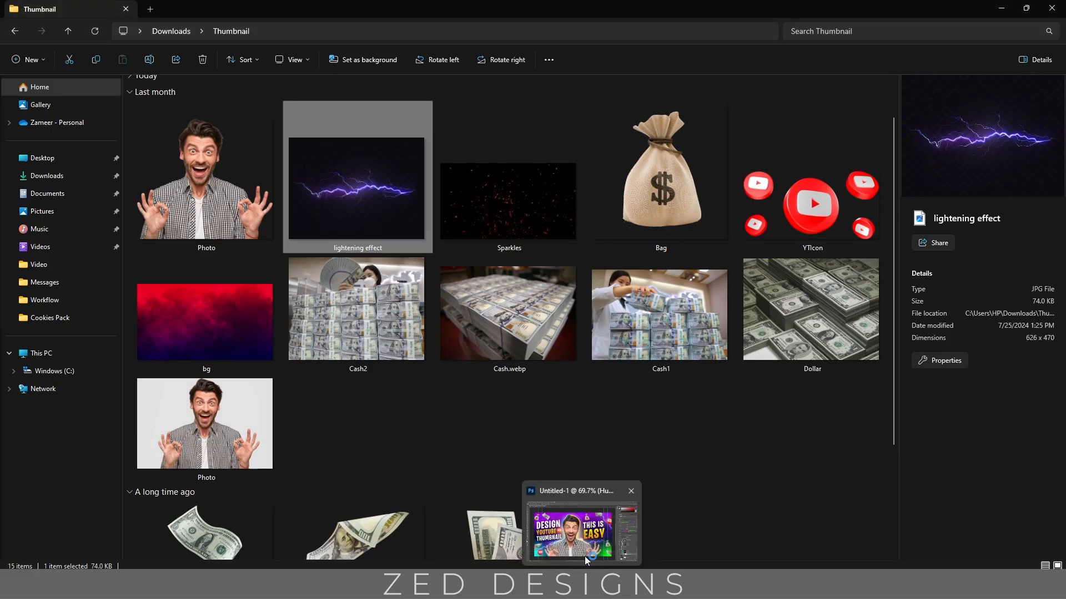
# - Place the Dollar image from the Thumbnail folder above the bg layer, about 14.7 × 11.1 in, covering the canvas's lower right
pyautogui.click(681, 390)
pyautogui.scroll(-1, 402, 437)
pyautogui.moveTo(810, 277); pyautogui.dragTo(580, 390)
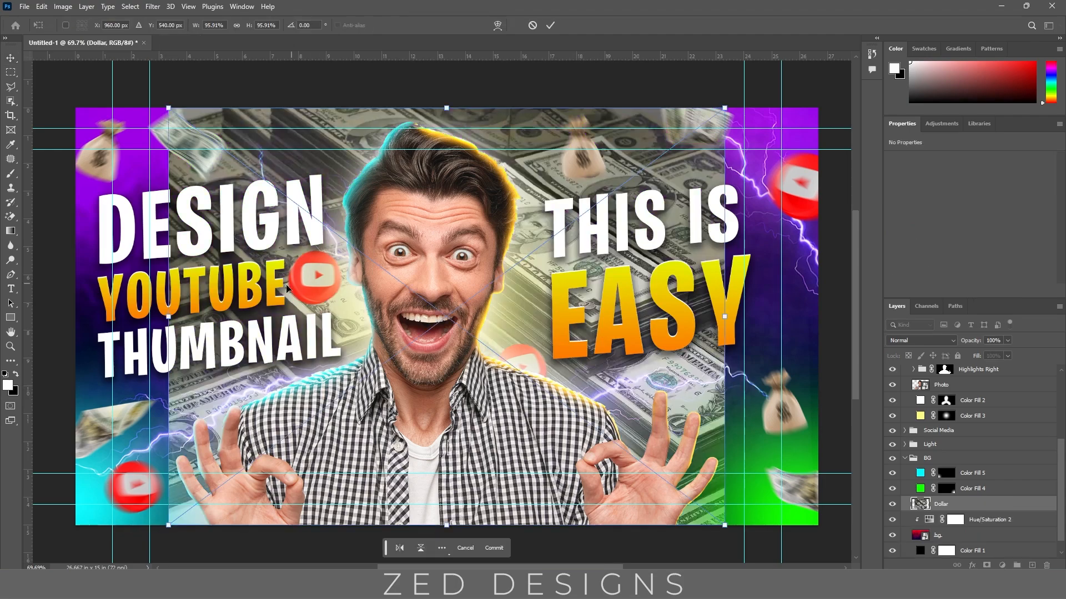
pyautogui.moveTo(168, 318); pyautogui.dragTo(373, 323)
pyautogui.moveTo(678, 387); pyautogui.dragTo(798, 484)
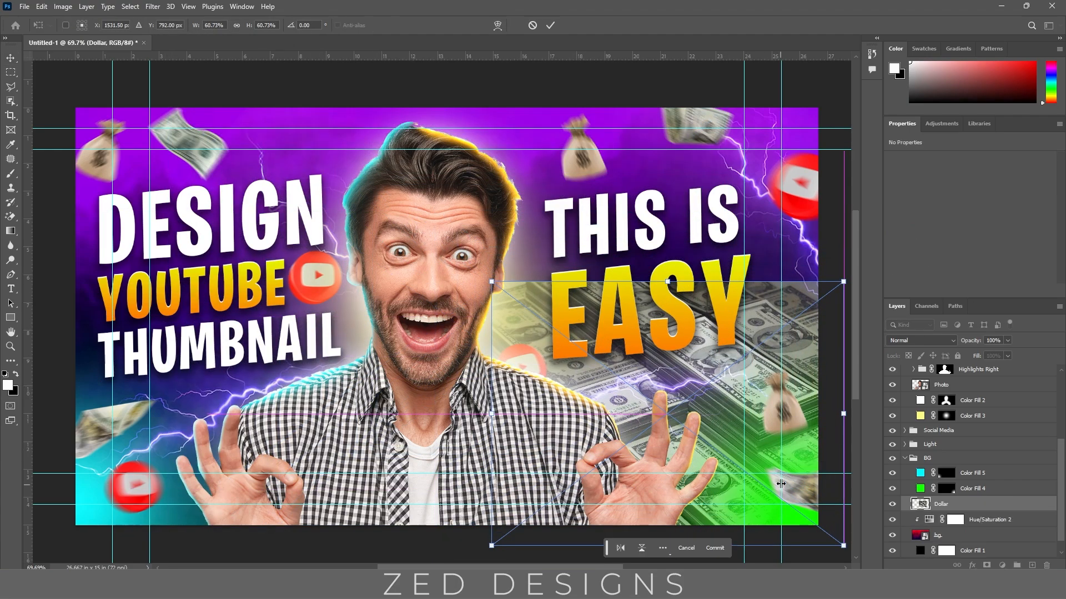
pyautogui.moveTo(491, 414); pyautogui.dragTo(433, 413)
pyautogui.moveTo(797, 355); pyautogui.dragTo(784, 365)
pyautogui.press('Return')
# - Add a layer mask to Dollar and fade its upper edge with black using a soft 200 px brush at 19% opacity
pyautogui.click(987, 566)
pyautogui.press('b')
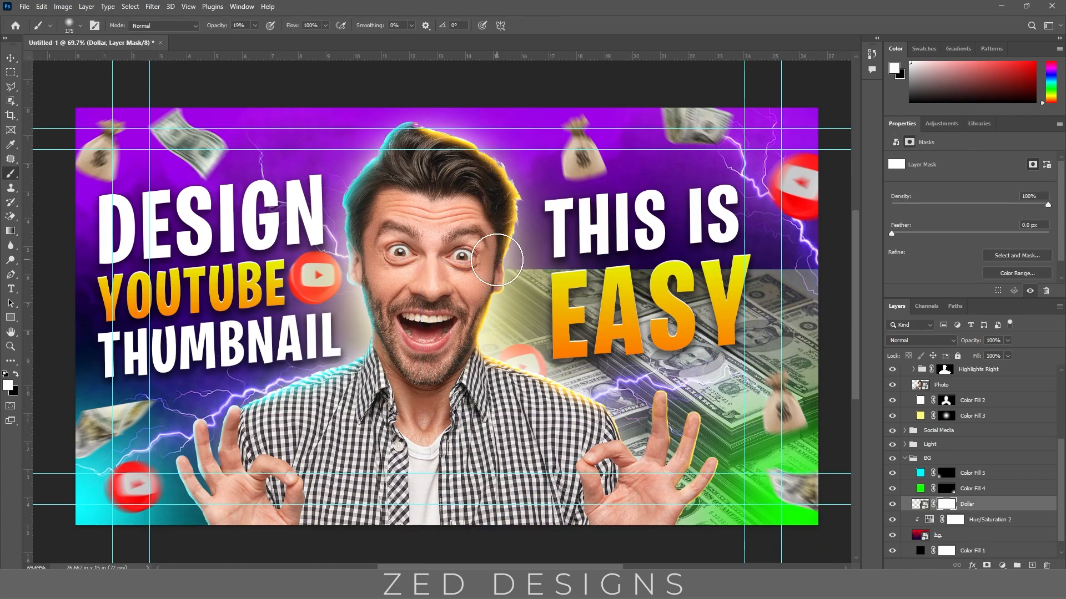
pyautogui.press(']')
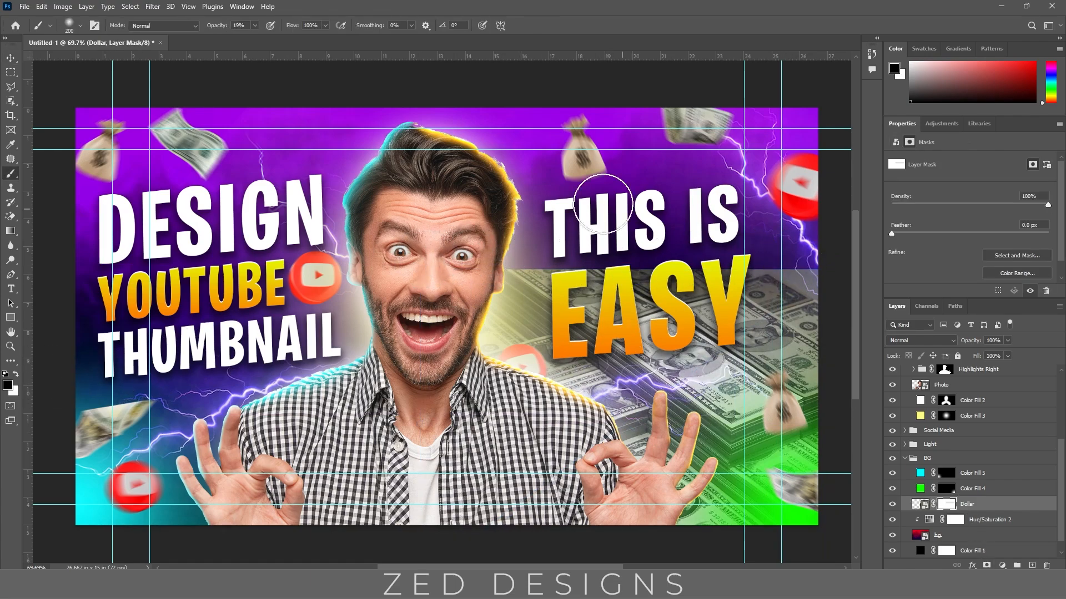
pyautogui.moveTo(615, 275); pyautogui.dragTo(825, 269)
pyautogui.press('v')
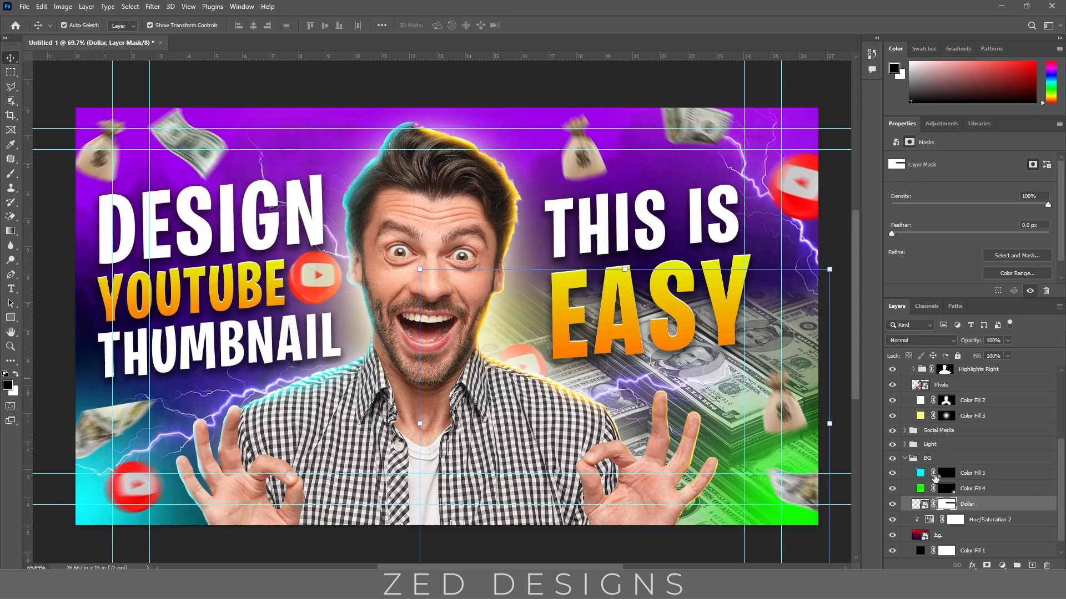
# - Set the Dollar layer's blend mode to Soft Light
pyautogui.click(923, 505)
pyautogui.click(918, 339)
pyautogui.click(906, 438)
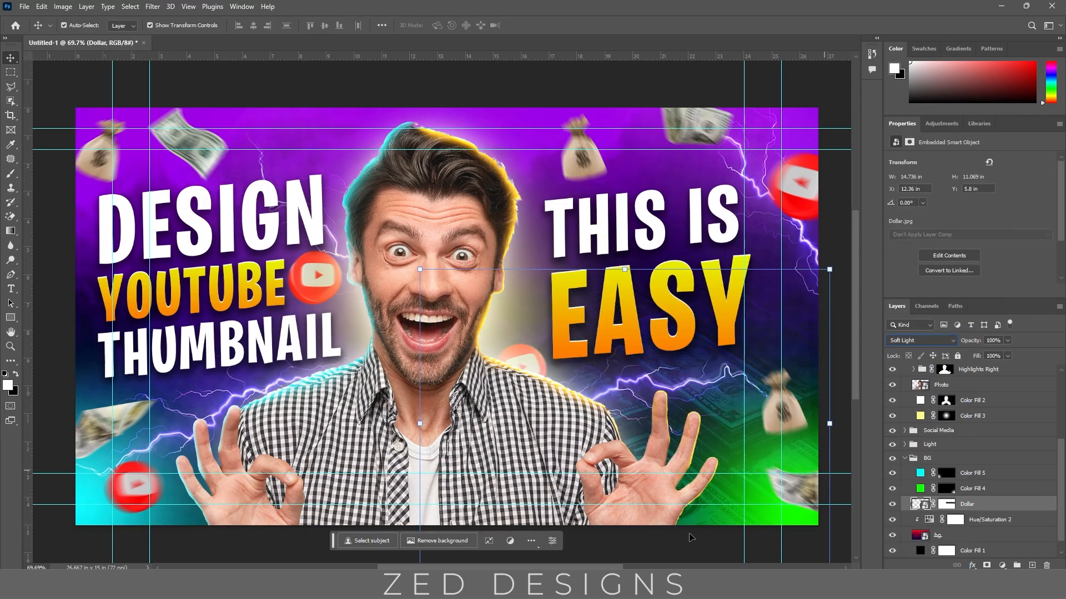
pyautogui.click(698, 540)
pyautogui.click(923, 503)
# - Place the Cash1 image from the Thumbnail folder above the Dollar layer, scaled to cover the canvas's upper right
pyautogui.moveTo(557, 584)
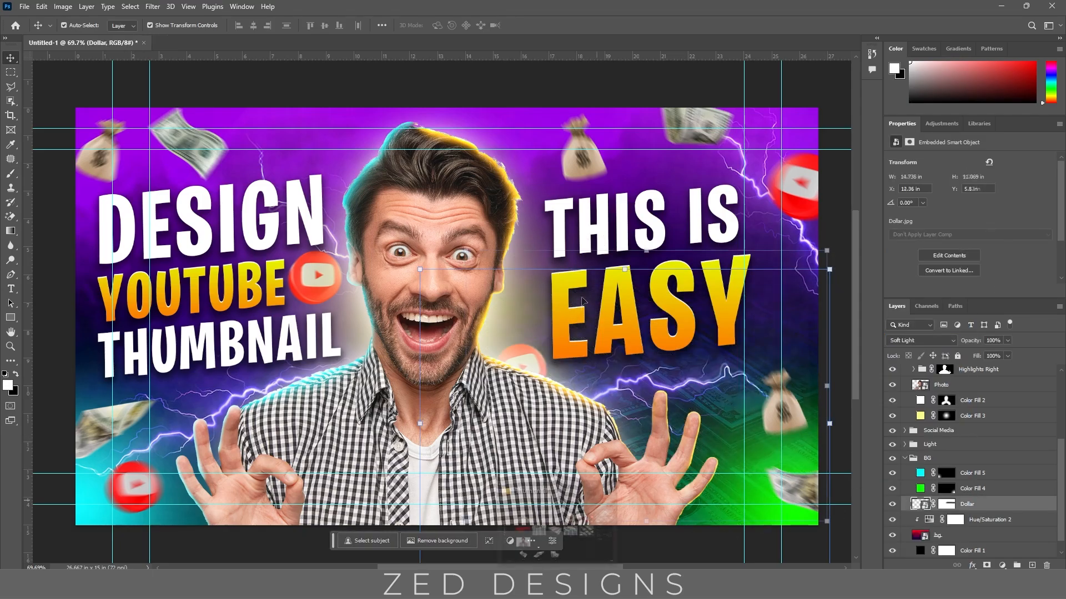
pyautogui.click(560, 516)
pyautogui.doubleClick(643, 301)
pyautogui.moveTo(643, 301); pyautogui.dragTo(621, 395)
pyautogui.moveTo(574, 320); pyautogui.dragTo(657, 334)
pyautogui.moveTo(459, 201); pyautogui.dragTo(413, 205)
pyautogui.moveTo(801, 332); pyautogui.dragTo(788, 314)
pyautogui.press('Return')
# - Add a layer mask to Cash1 and fade its left and lower edges with black, using a soft brush at 19% opacity
pyautogui.click(986, 565)
pyautogui.press('b')
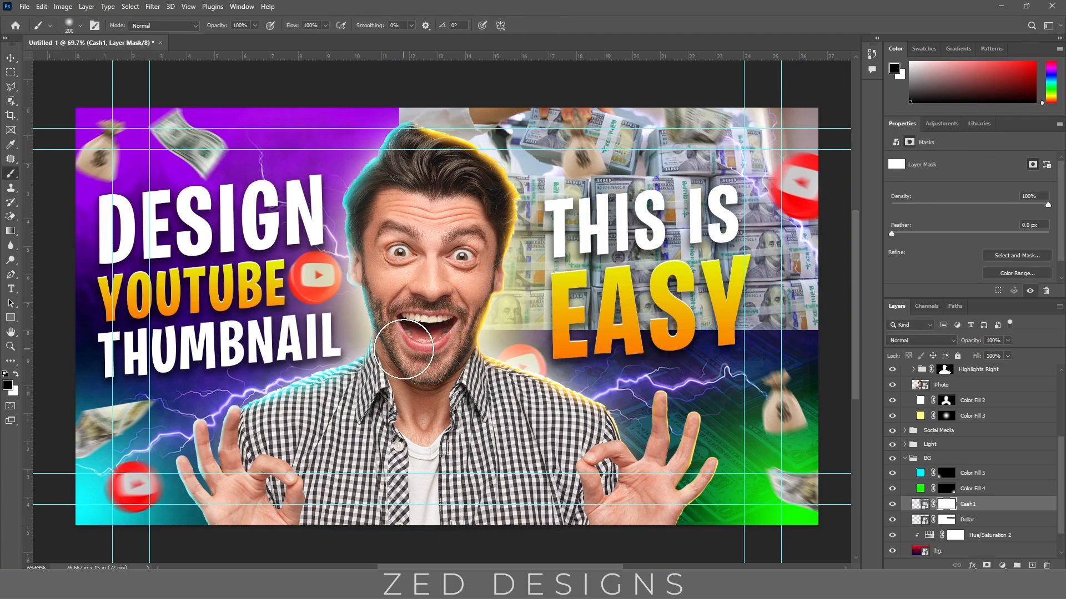
pyautogui.moveTo(405, 336)
pyautogui.mouseDown()
pyautogui.moveTo(402, 134)
pyautogui.moveTo(421, 136)
pyautogui.mouseUp()
pyautogui.moveTo(465, 372); pyautogui.dragTo(442, 361)
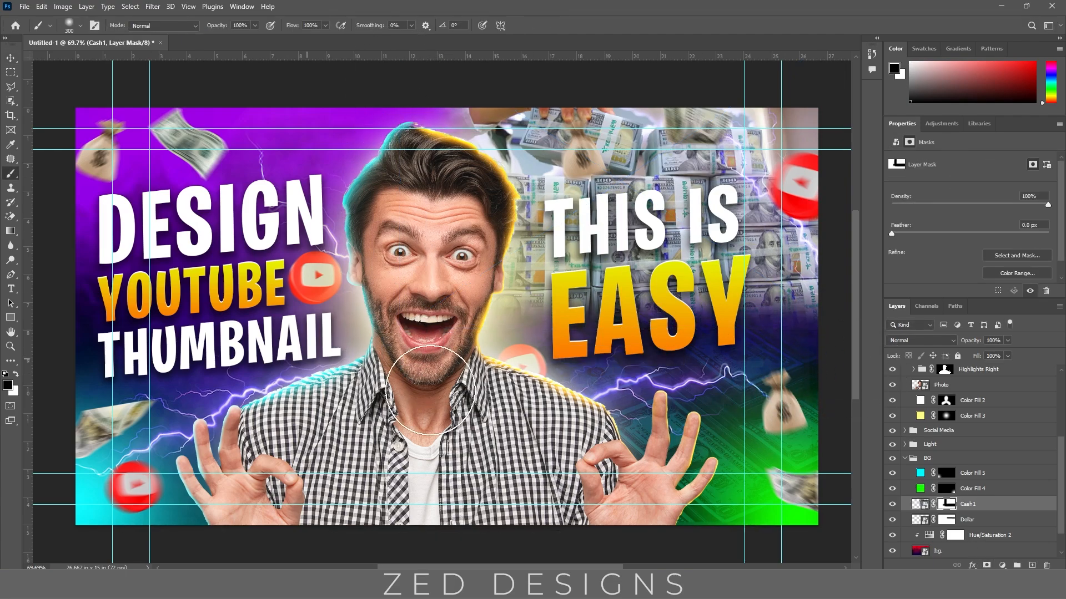
# - Set the Cash1 layer's blend mode to Soft Light and adjust its size and position in the upper right background
pyautogui.press('v')
pyautogui.click(918, 340)
pyautogui.click(899, 438)
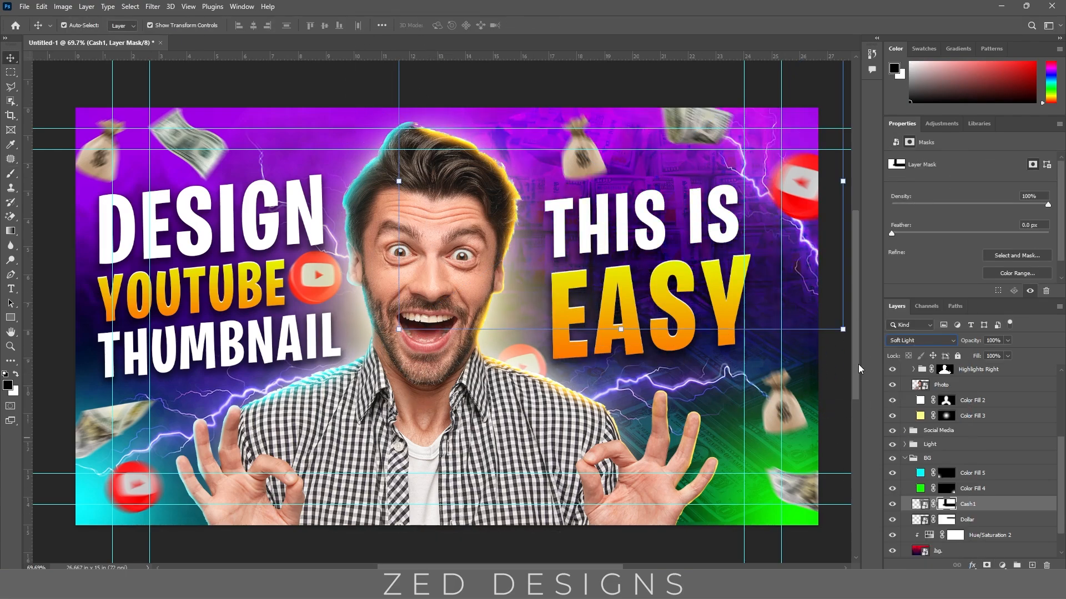
pyautogui.scroll(-3, 625, 291)
pyautogui.moveTo(783, 211); pyautogui.dragTo(811, 212)
pyautogui.moveTo(733, 277); pyautogui.dragTo(733, 254)
pyautogui.press('Return')
pyautogui.click(566, 501)
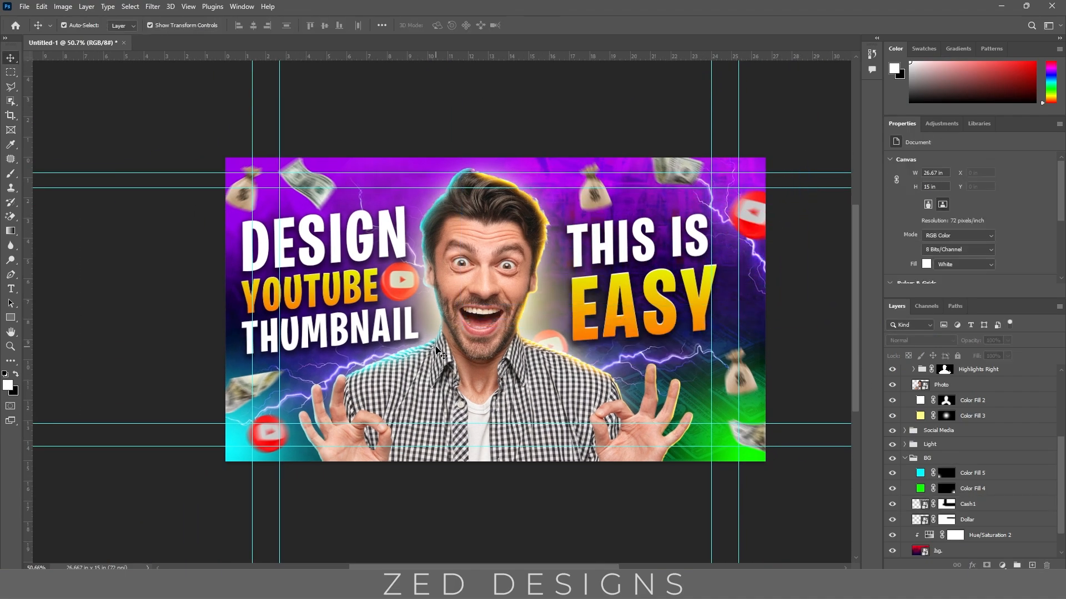
# - Place the Cash2 image over the canvas's upper left, about 13.3 × 10.1 in, and send it to the bottom of the layer stack
pyautogui.scroll(2, 337, 308)
pyautogui.click(556, 585)
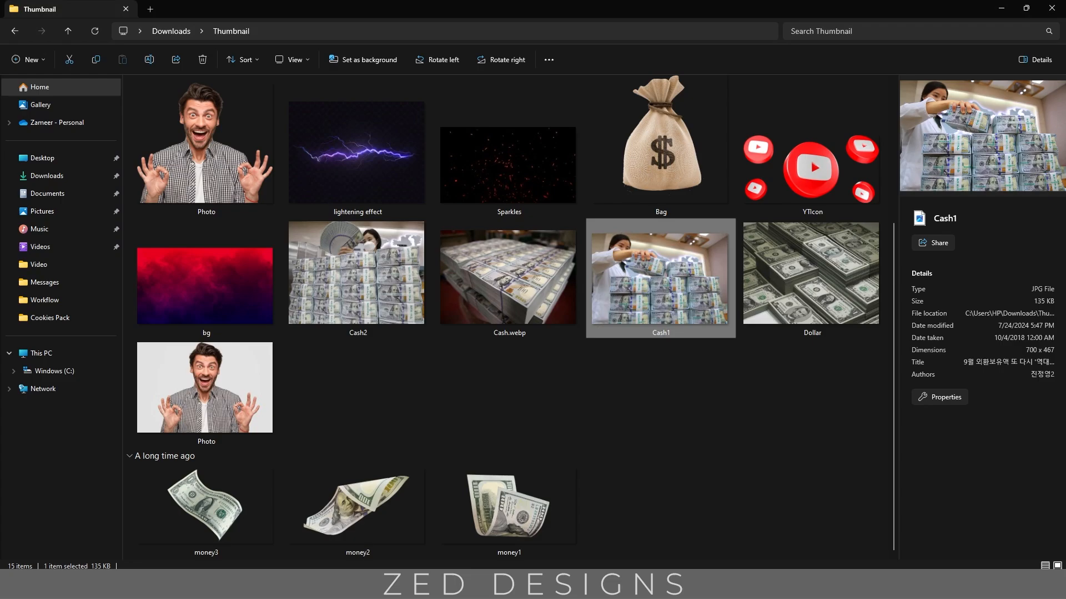
pyautogui.doubleClick(381, 304)
pyautogui.moveTo(381, 304); pyautogui.dragTo(335, 210)
pyautogui.press('Return')
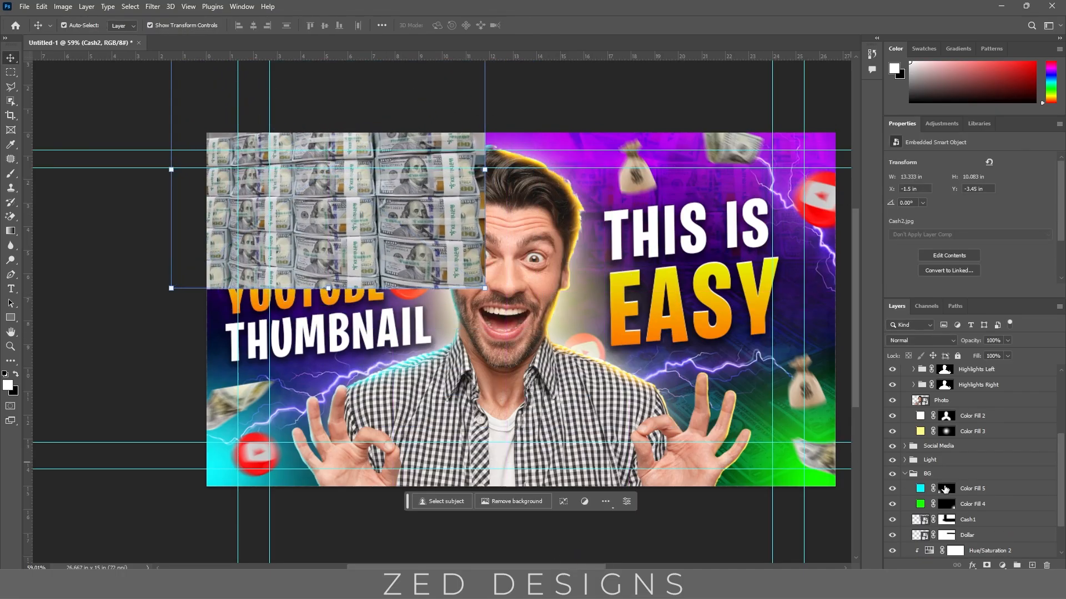
pyautogui.hotkey('ctrl', 'shift', '[')
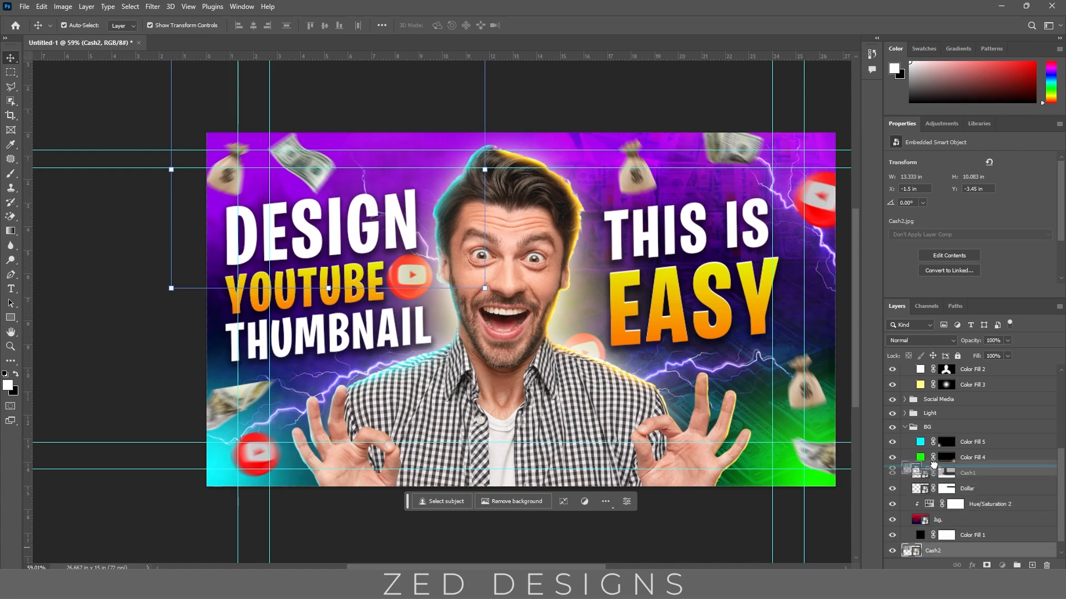